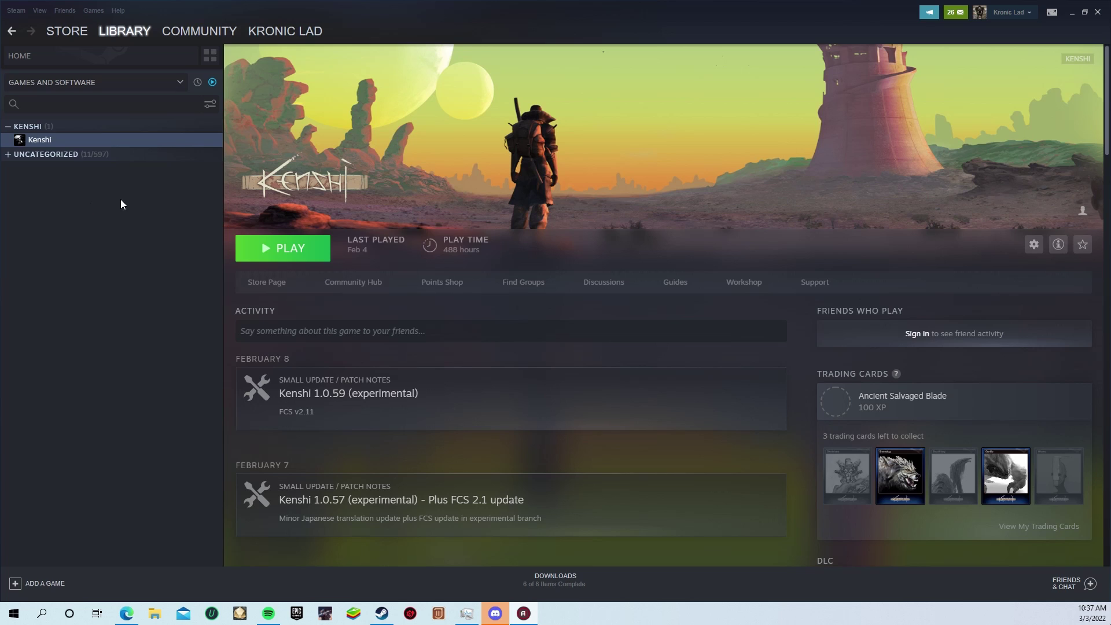
Launch Kenshi from Steam using the 'Launch Modding tool' option instead of the game.
click(253, 247)
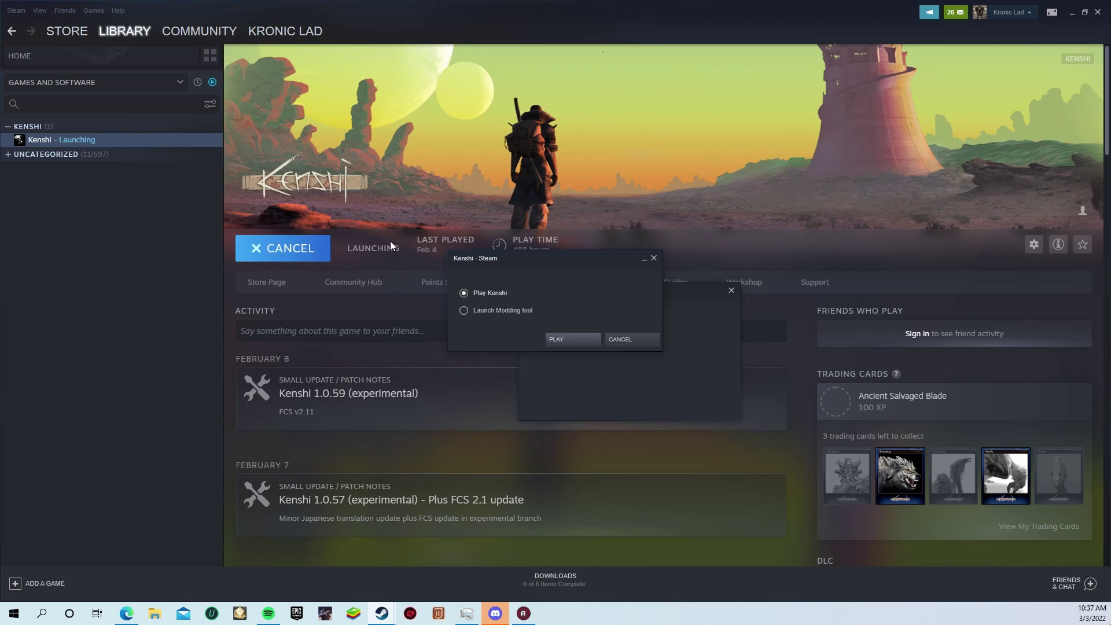
click(463, 310)
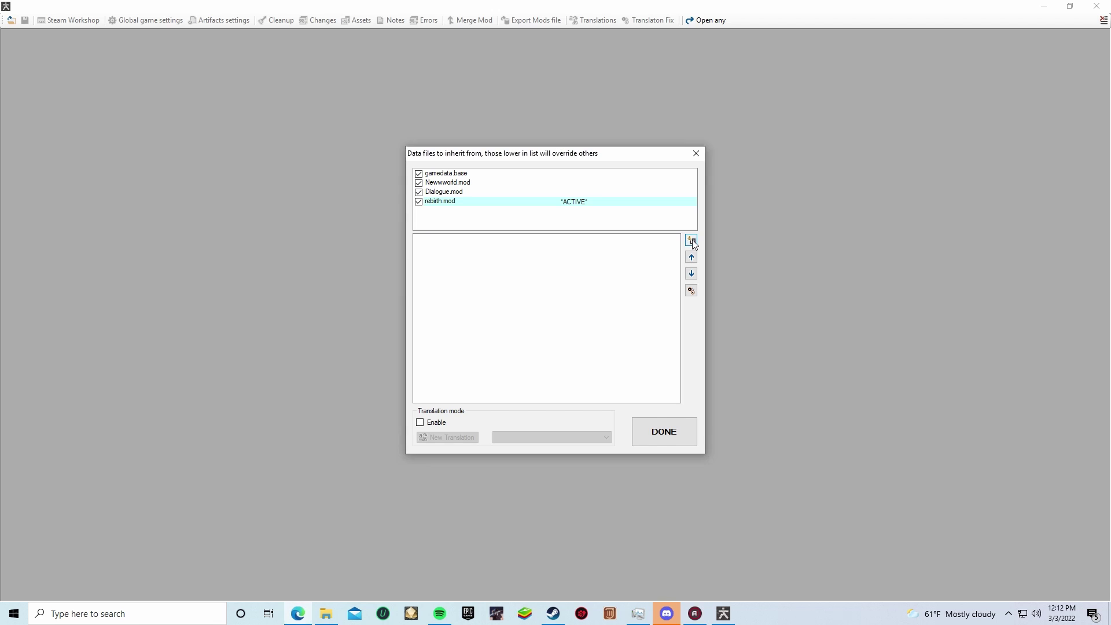
Create a new mod named 'Custom Game Start' and load it for editing.
click(691, 240)
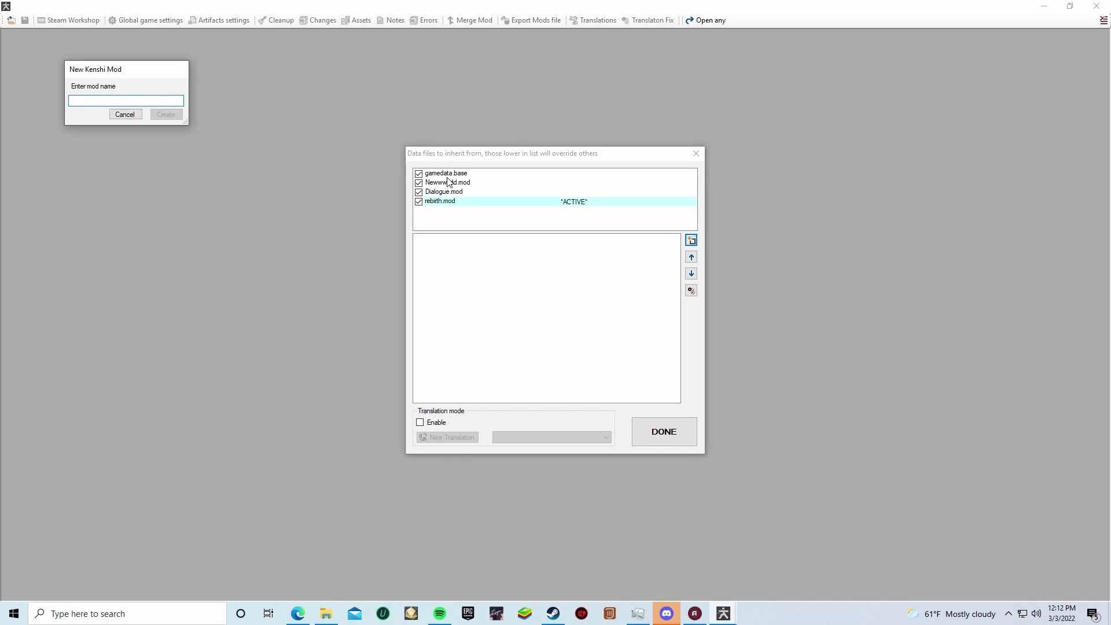
text(Custom Game Start)
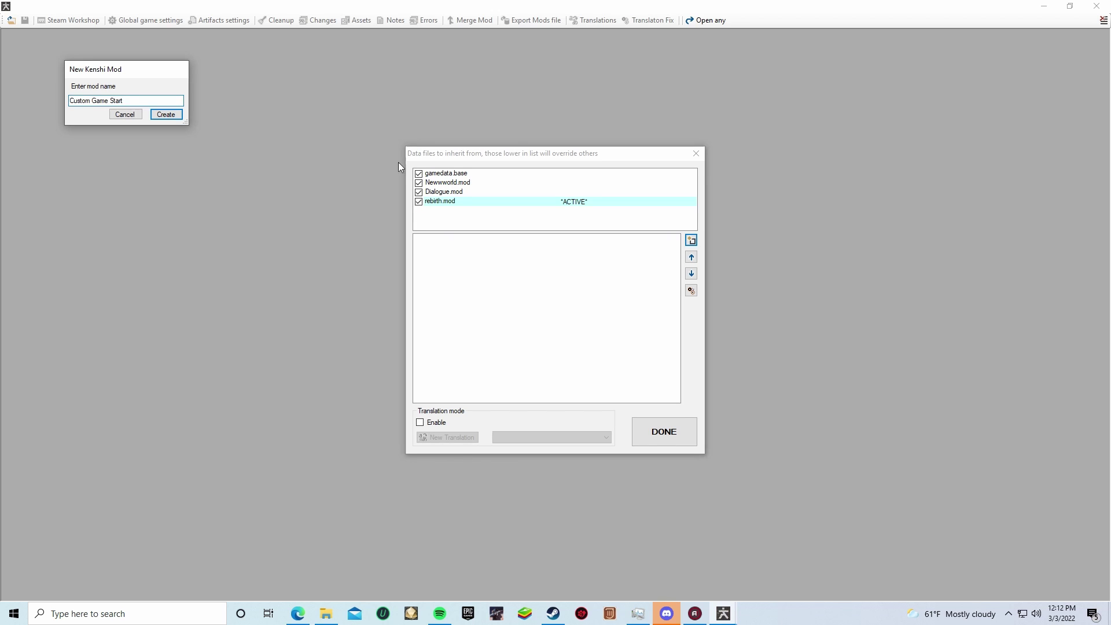
click(166, 115)
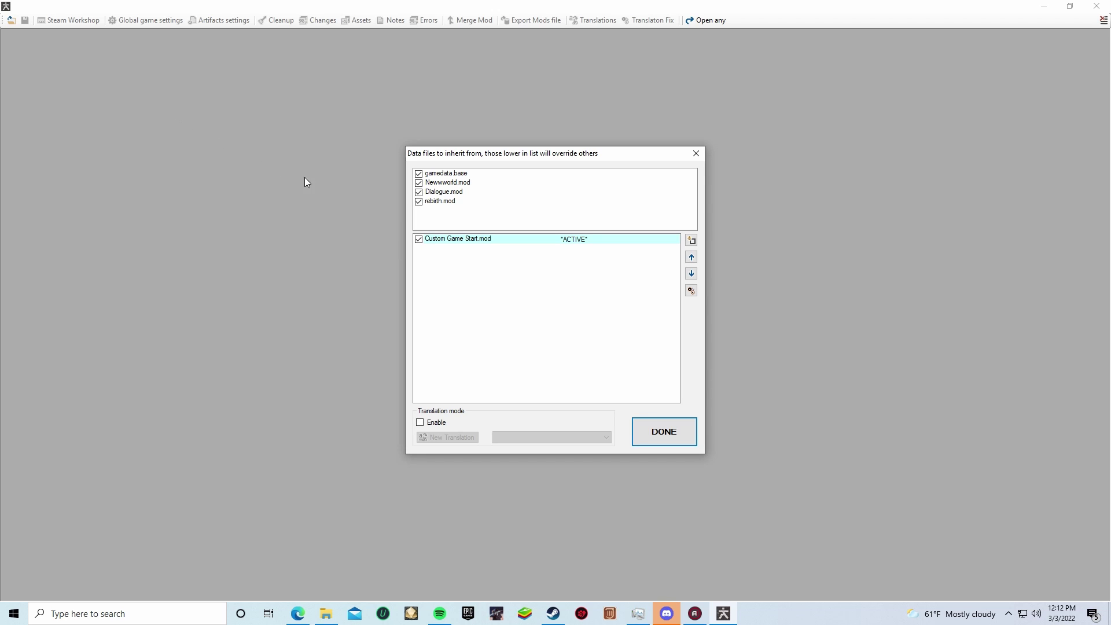
click(655, 435)
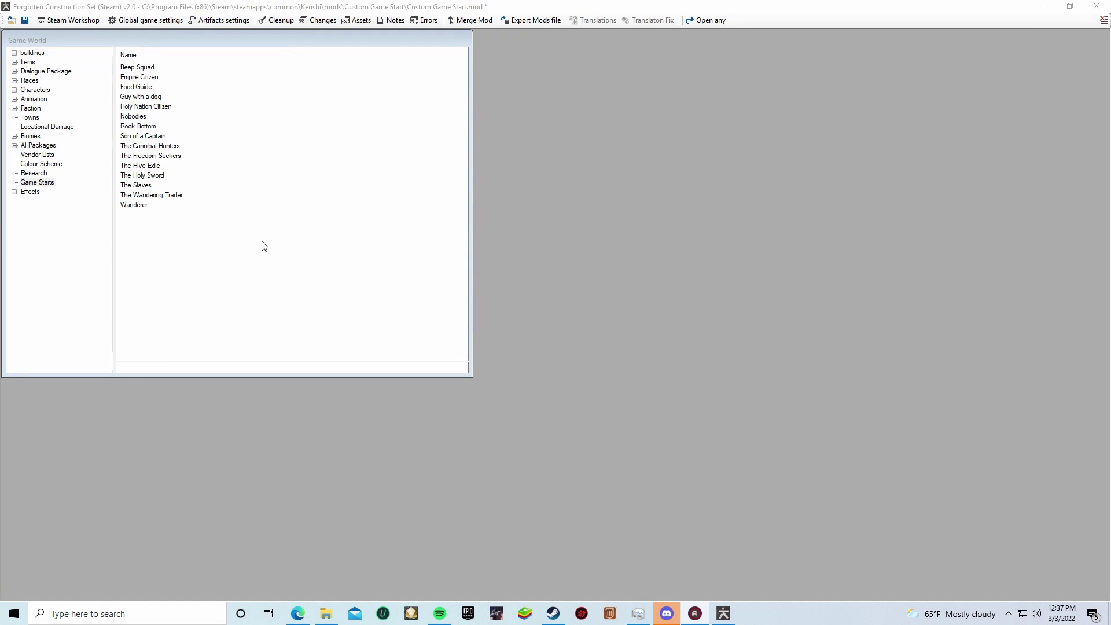
Duplicate the Wanderer game start and rename the copy 'Custom Start'.
right_click(143, 206)
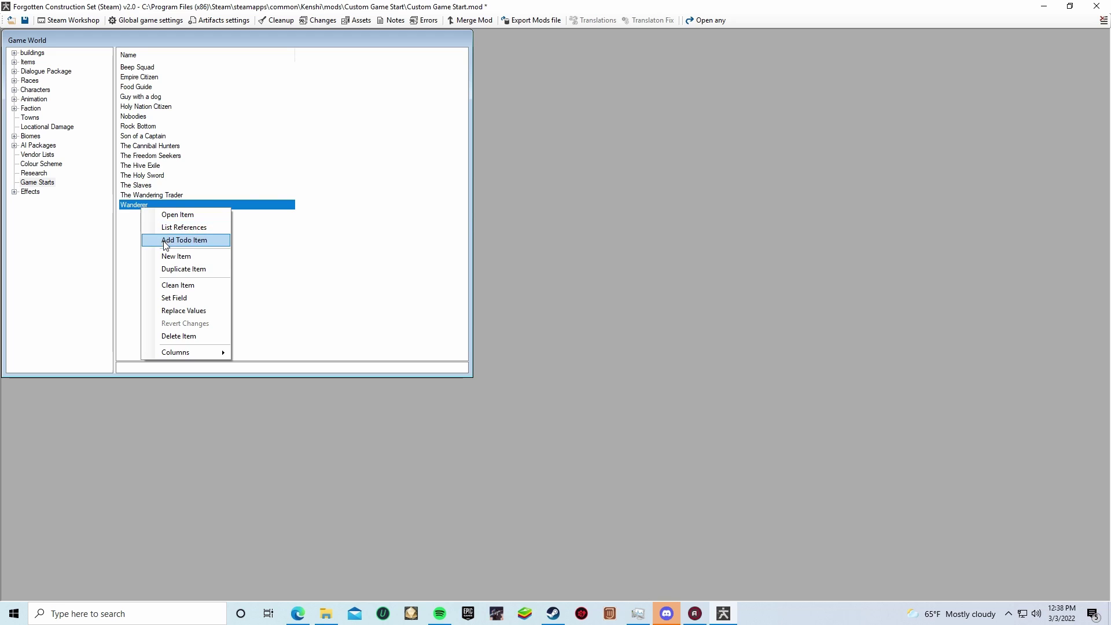
click(180, 269)
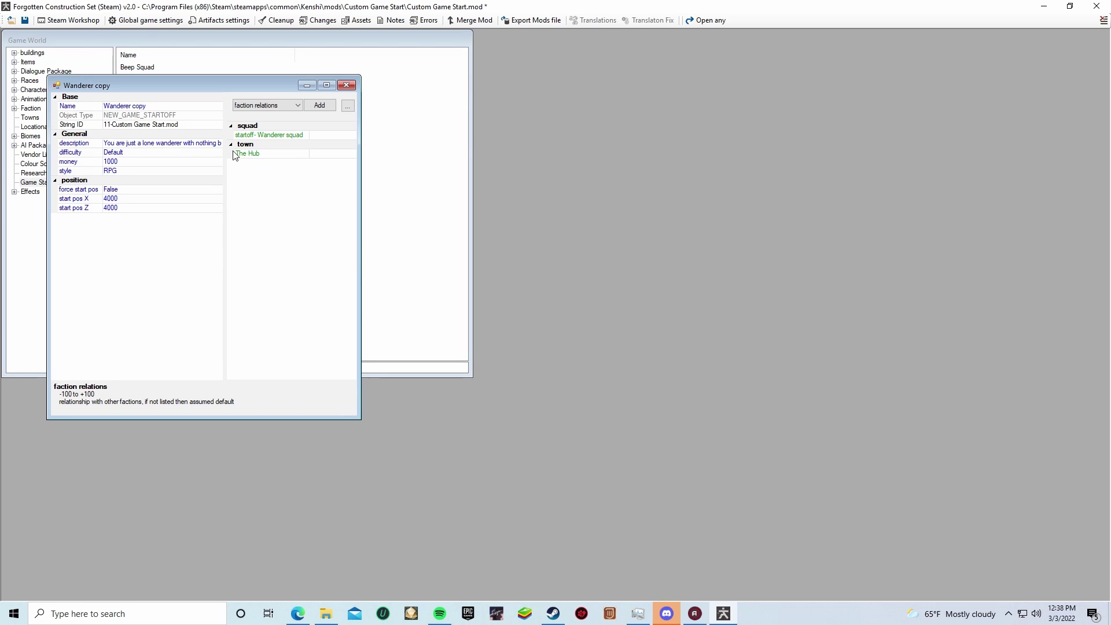
click(155, 108)
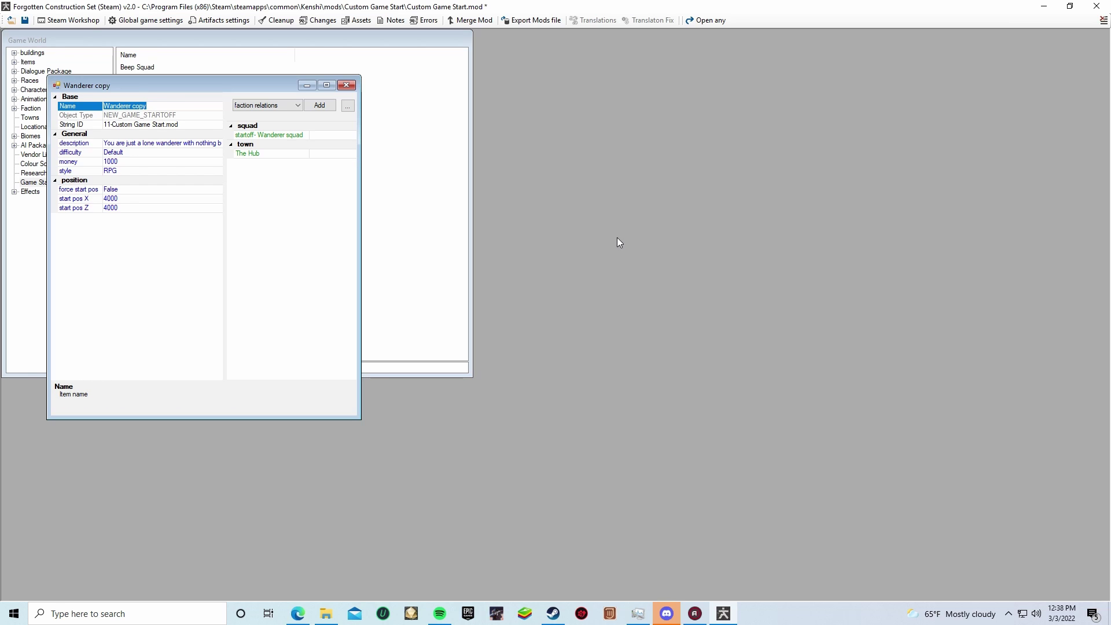
text(Custom Start)
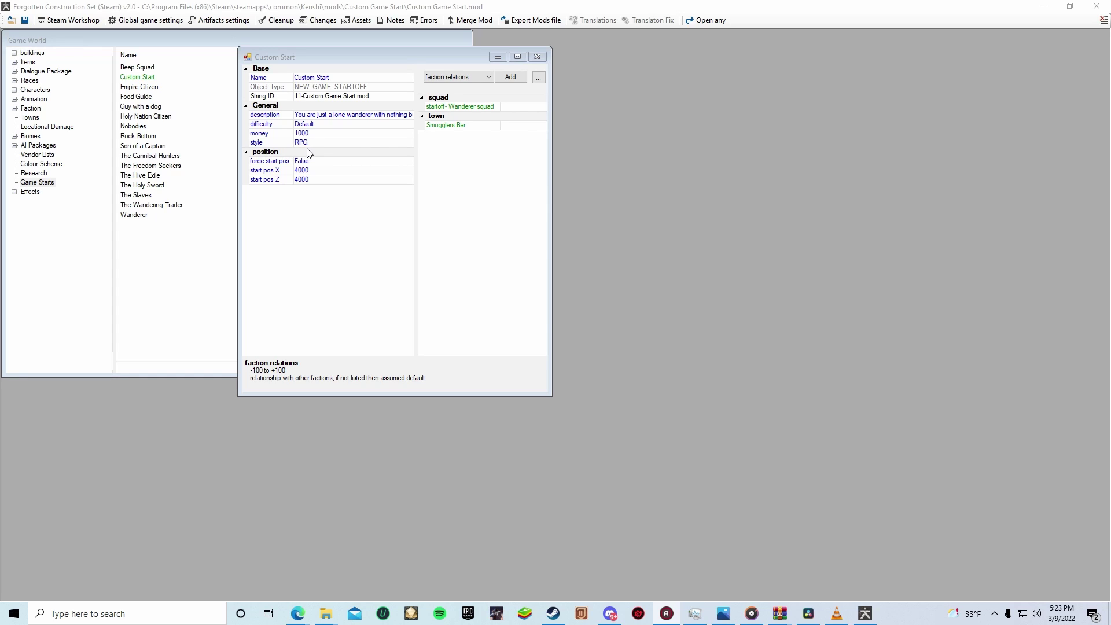
Change Custom Start's starting money from 1000 to 10000000.
click(322, 133)
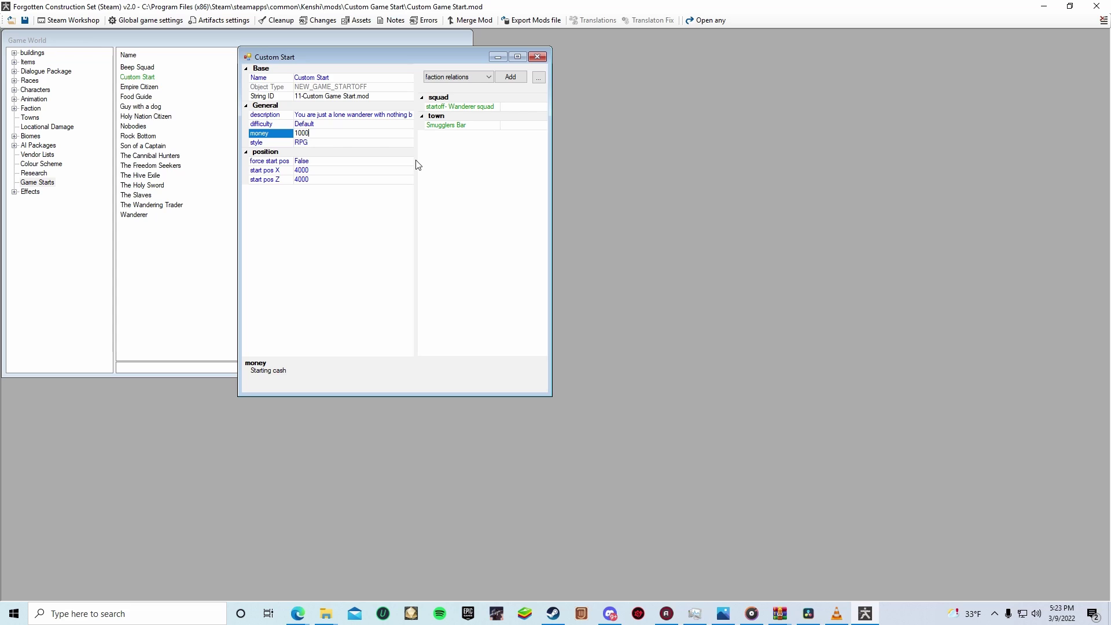
text(0000)
click(348, 154)
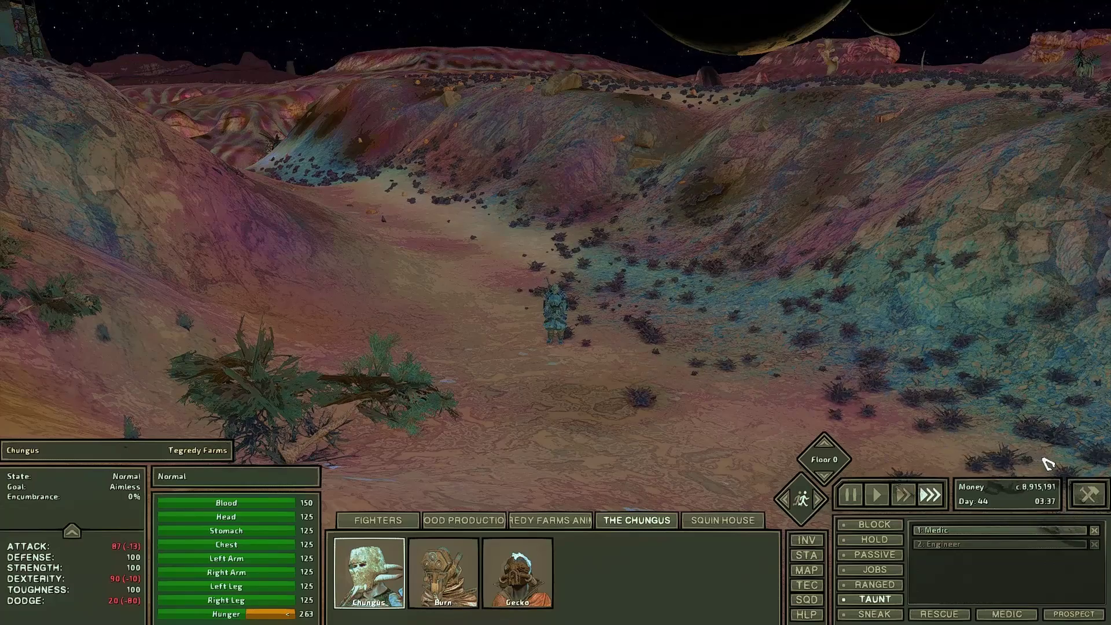
Build a Camping campfire right beside the standing character.
click(1086, 494)
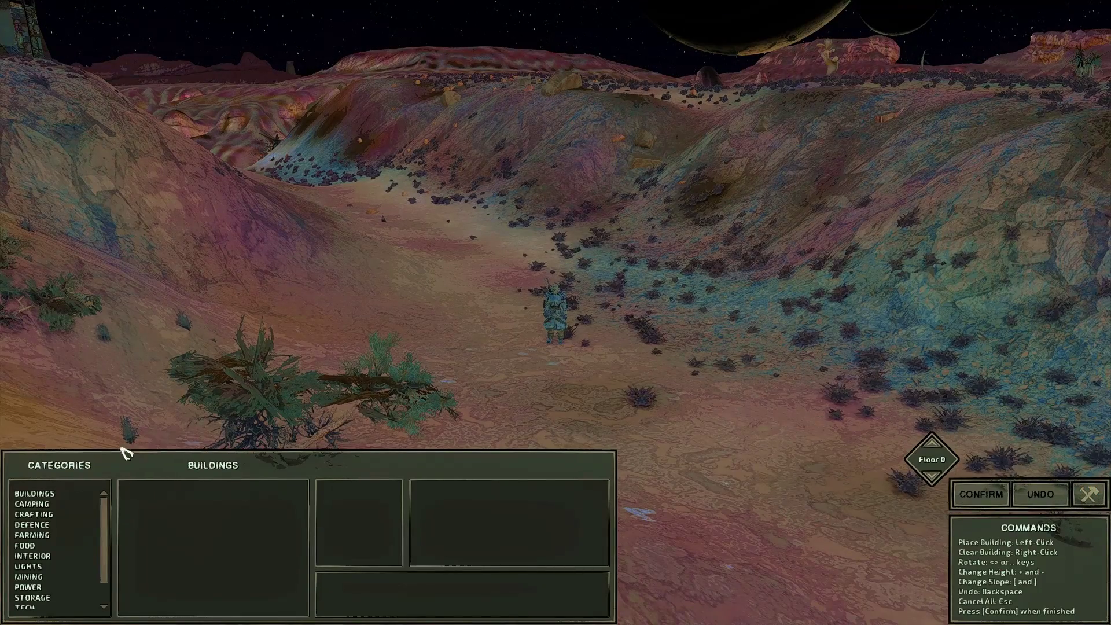
click(52, 505)
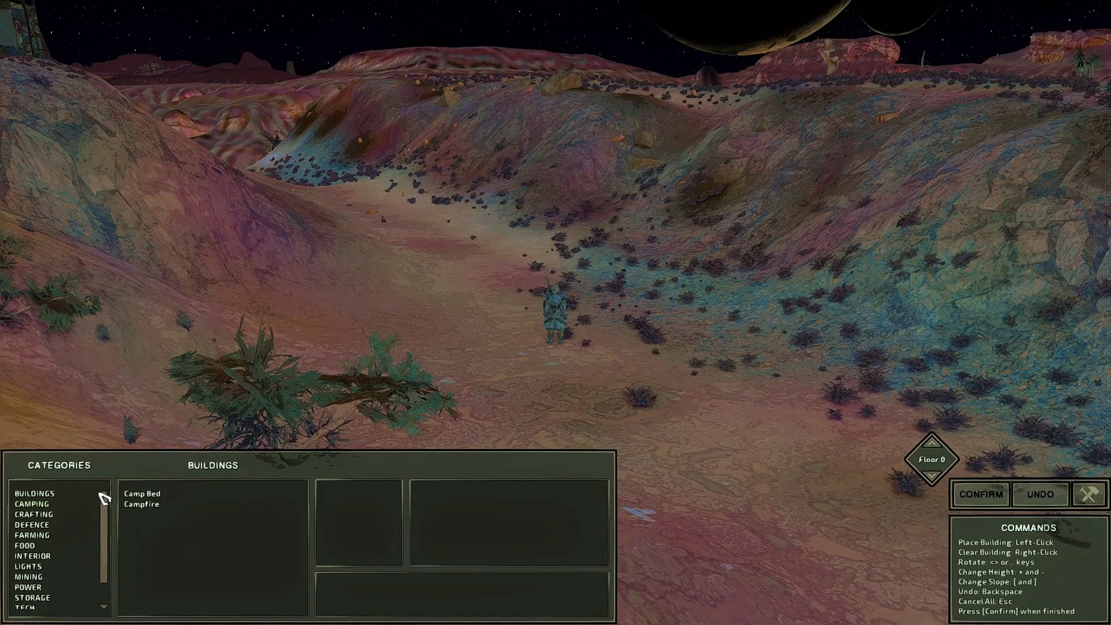
click(138, 504)
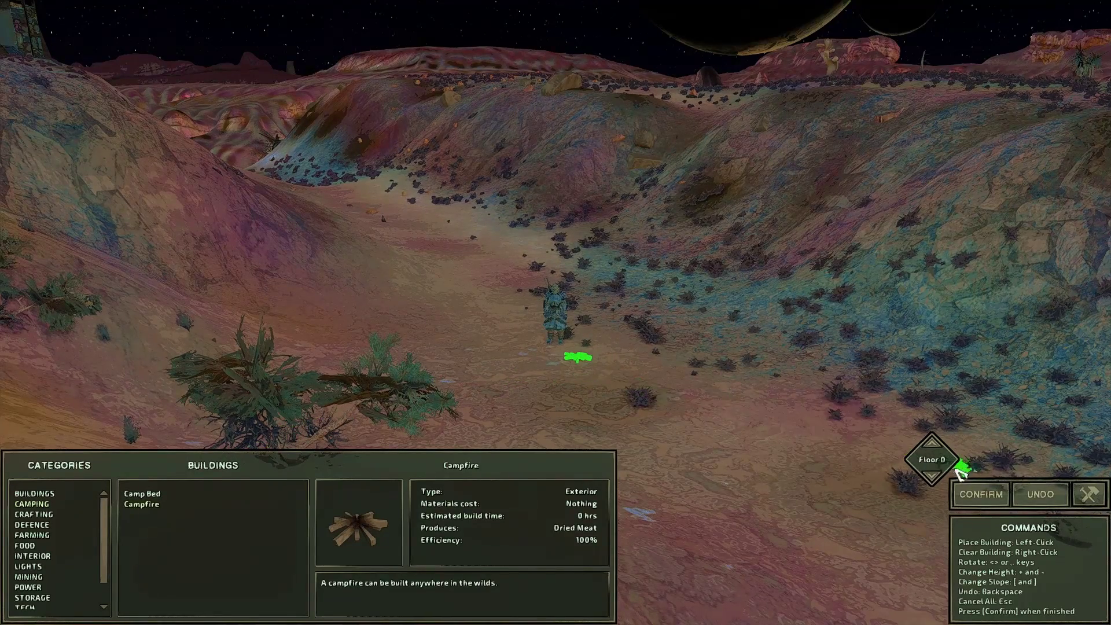
click(978, 496)
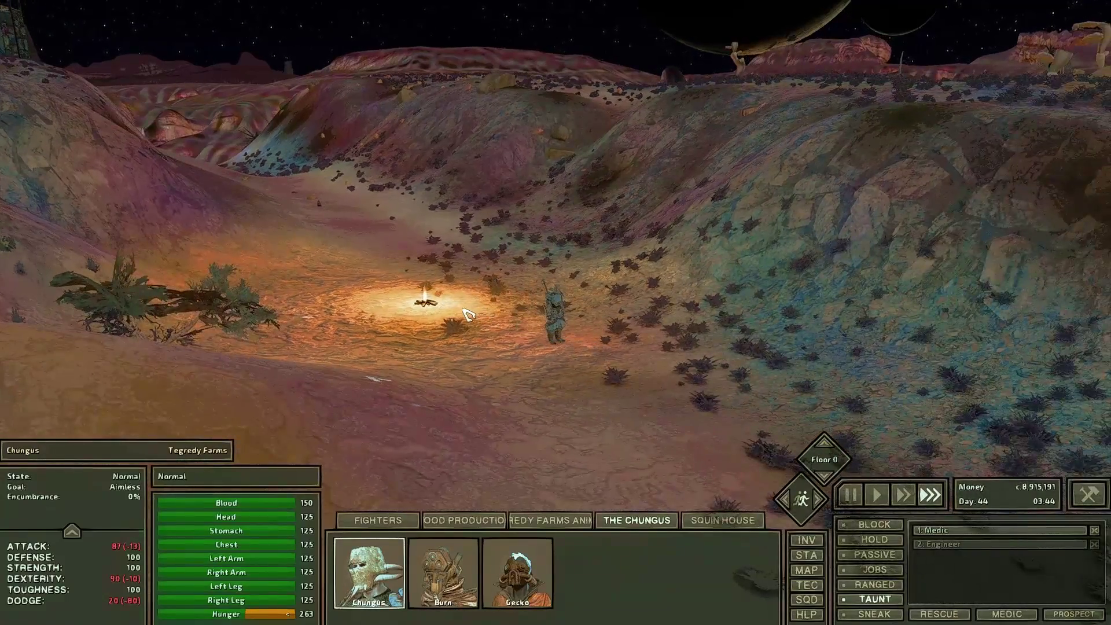
middle_drag(468, 314, 662, 403)
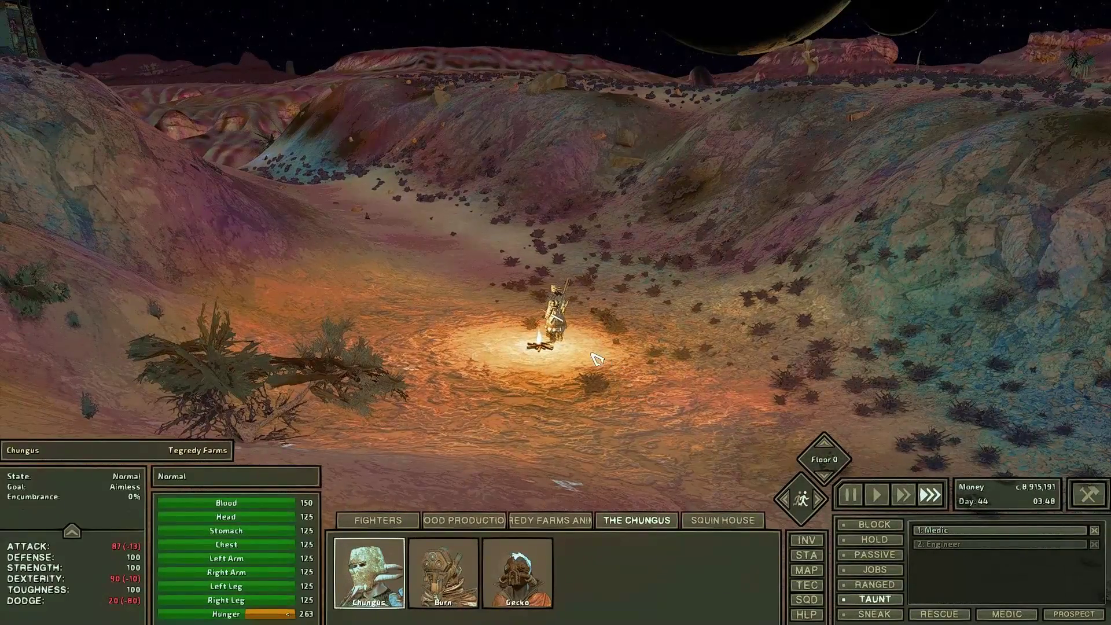
Bring up the in-game debug editor and select the campfire.
key(F10)
key(F12)
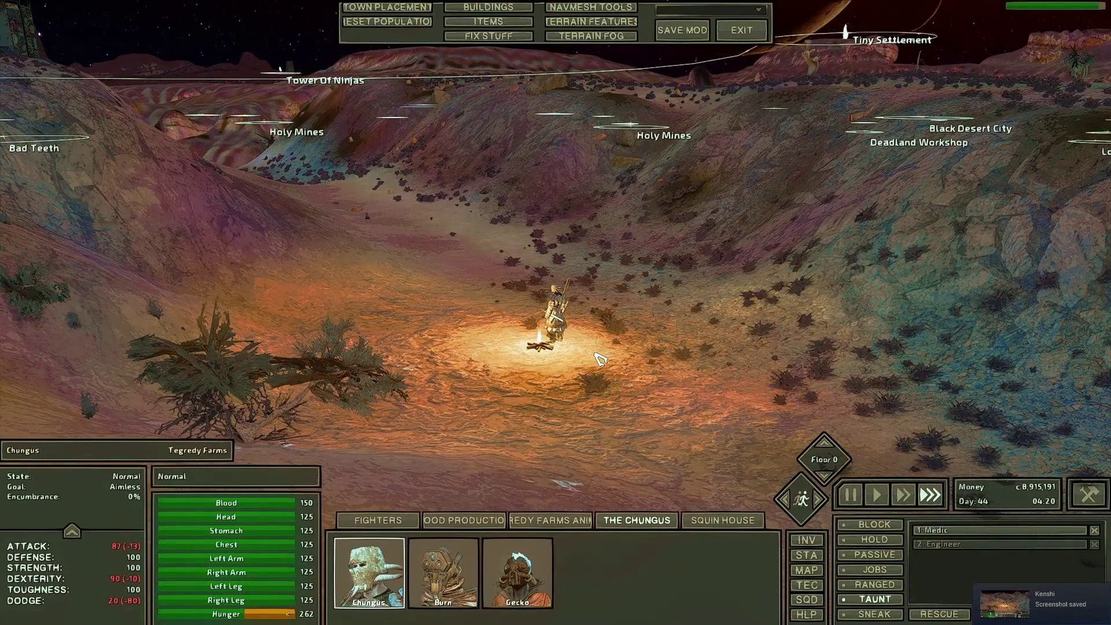
click(541, 349)
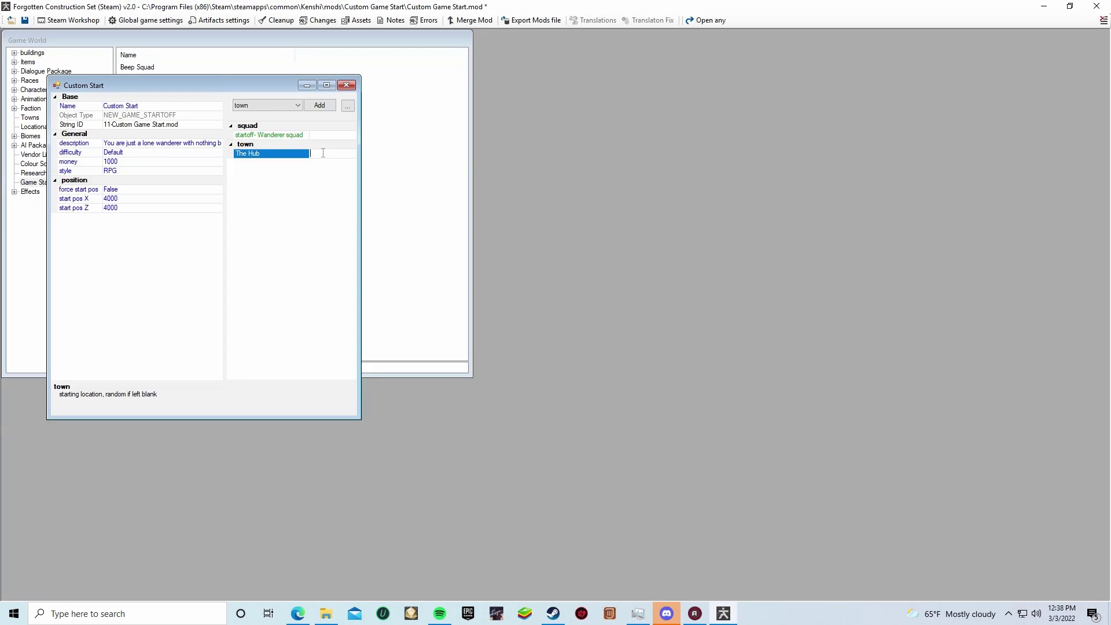
Add Smugglers Bar as a starting town reference, then remove The Hub from the list.
right_click(323, 153)
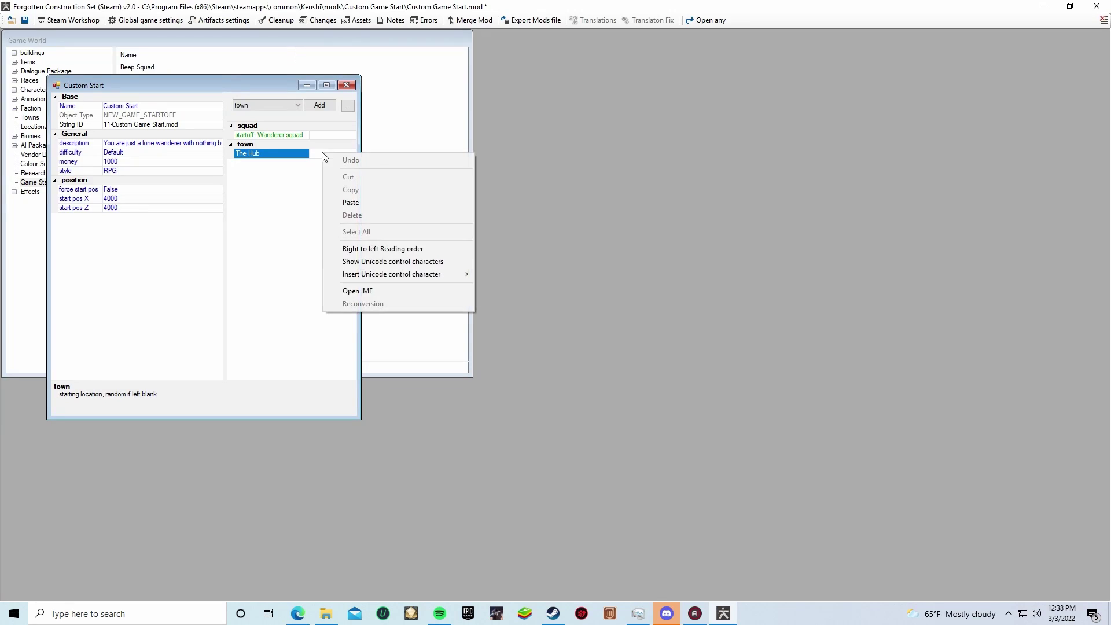
click(289, 201)
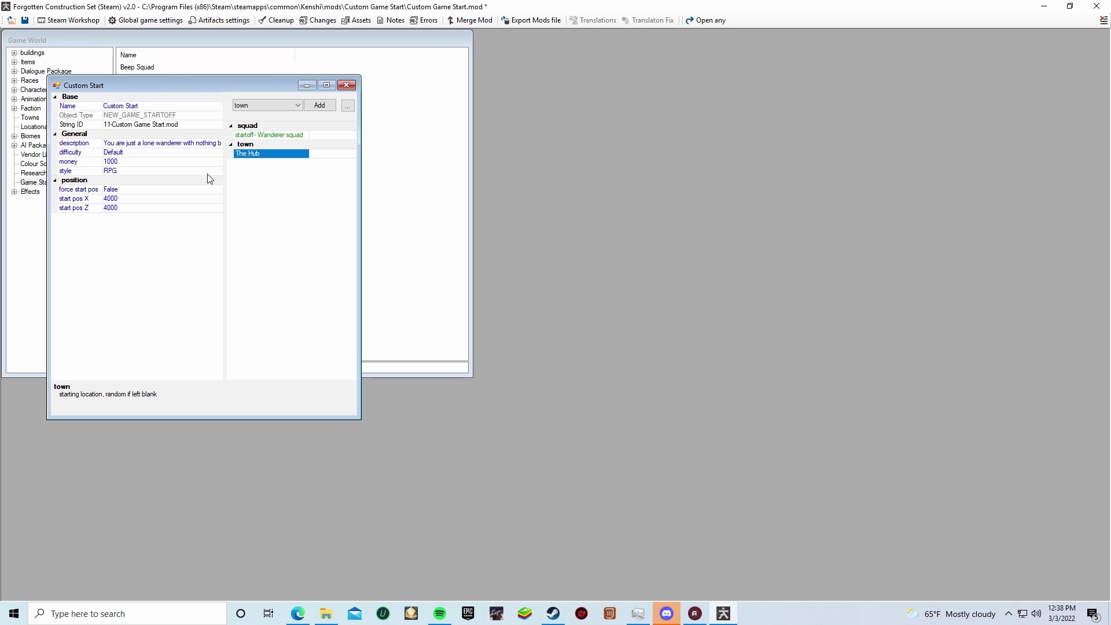
click(287, 106)
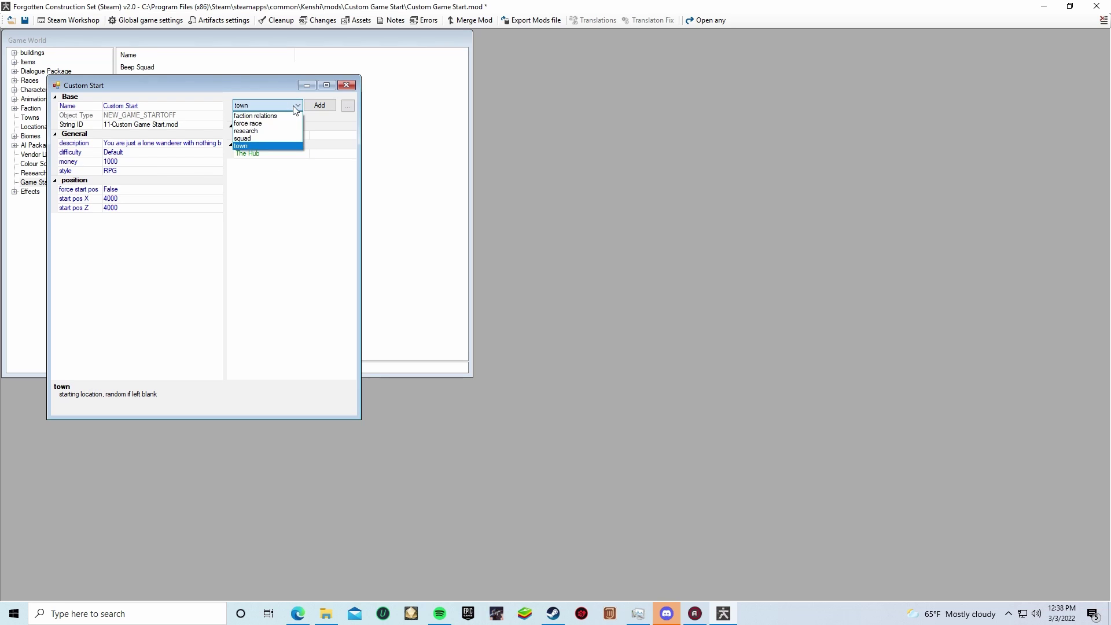
click(255, 146)
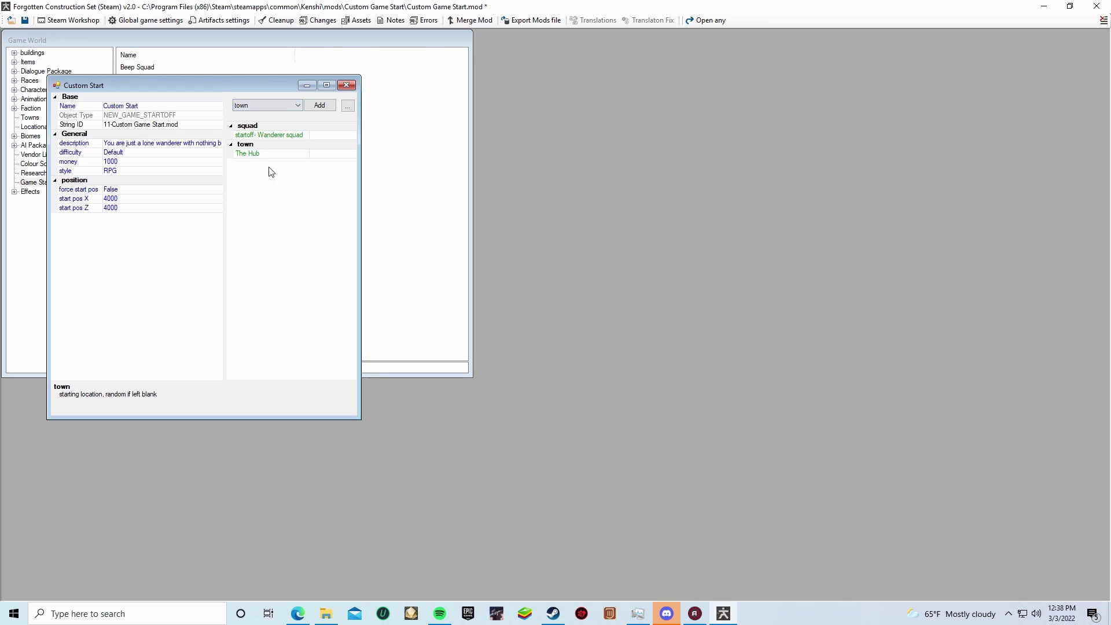
click(319, 106)
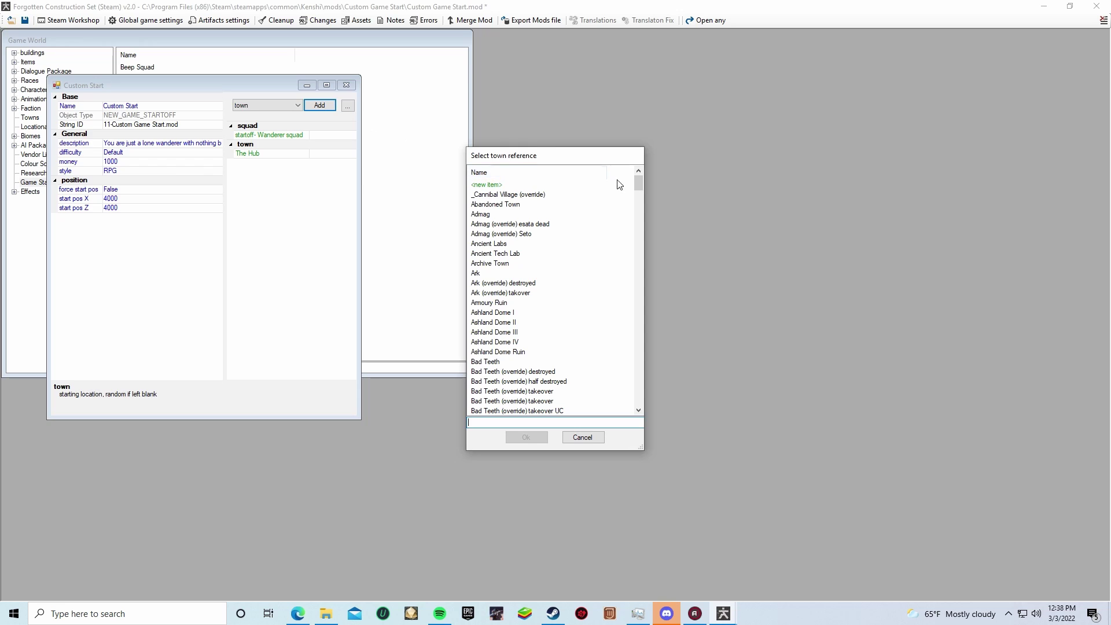
drag(639, 183, 656, 355)
click(513, 364)
click(525, 438)
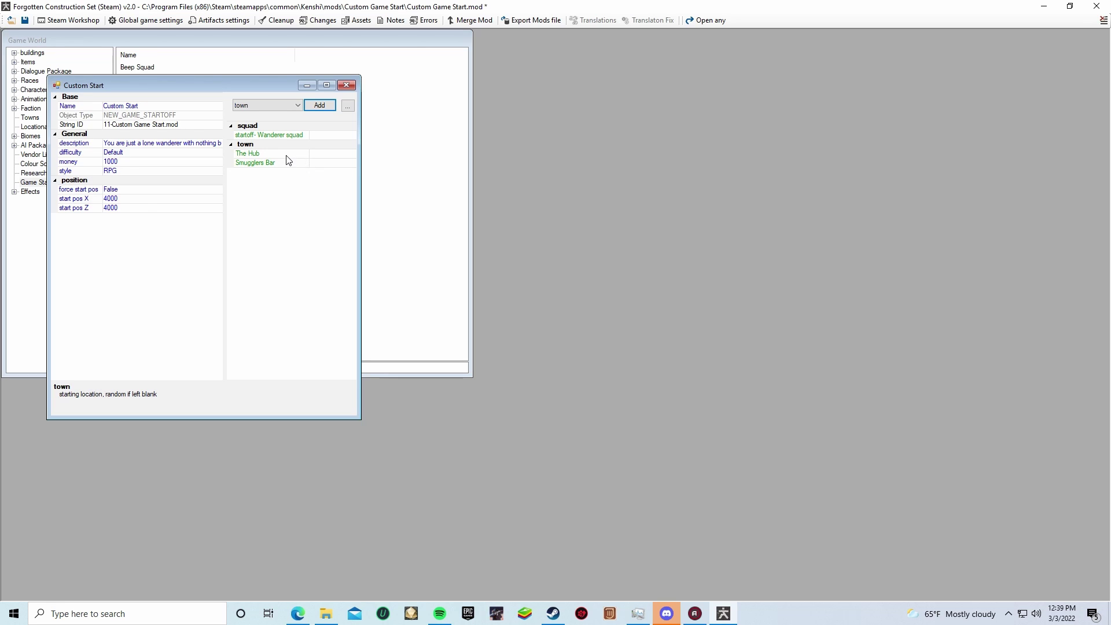
right_click(260, 155)
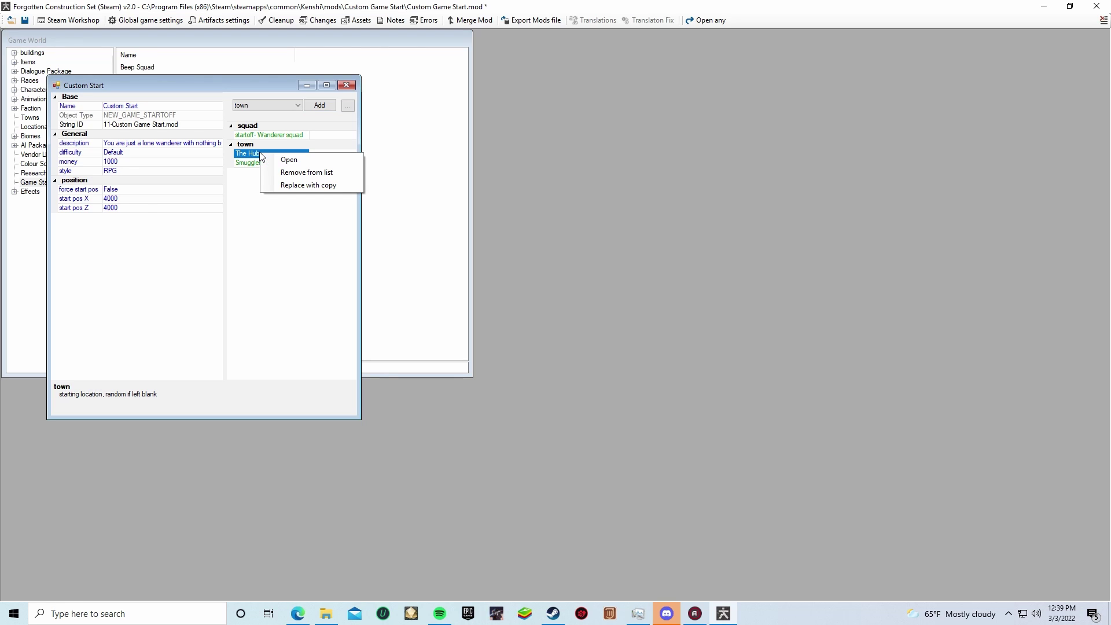
click(295, 173)
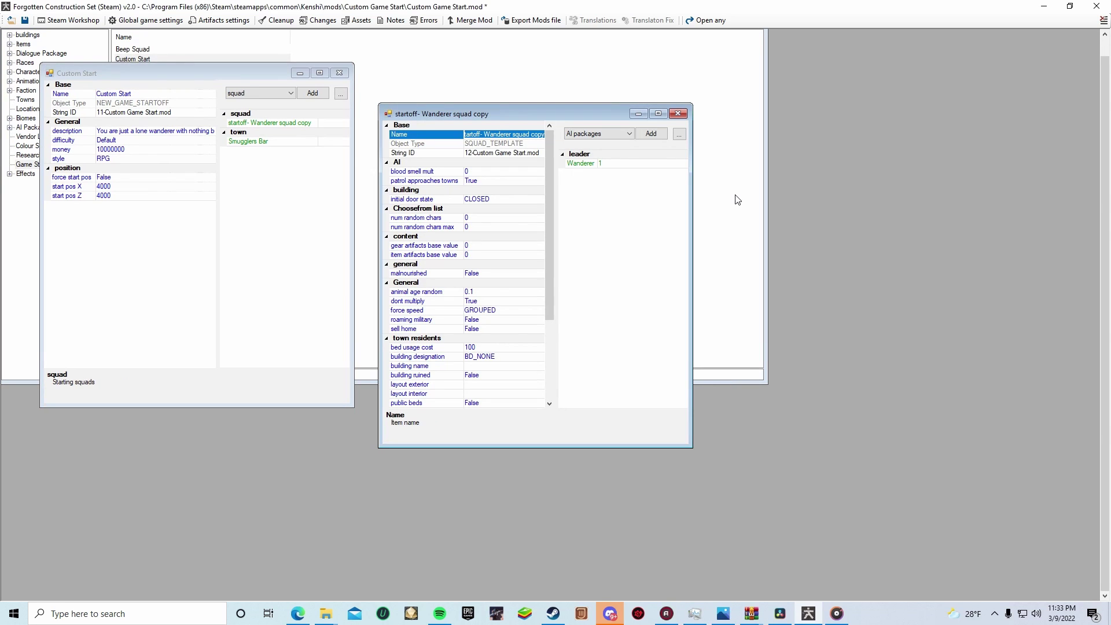
Rename the copied starting squad to 'Hemosai'.
key(BackSpace)
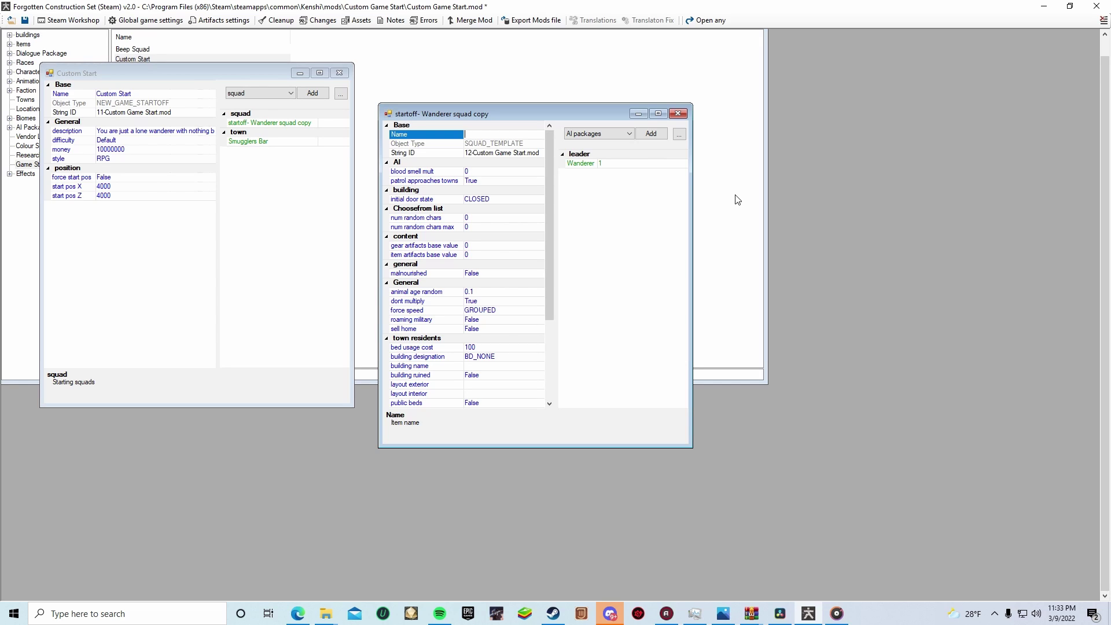
text(Hemosai)
key(Return)
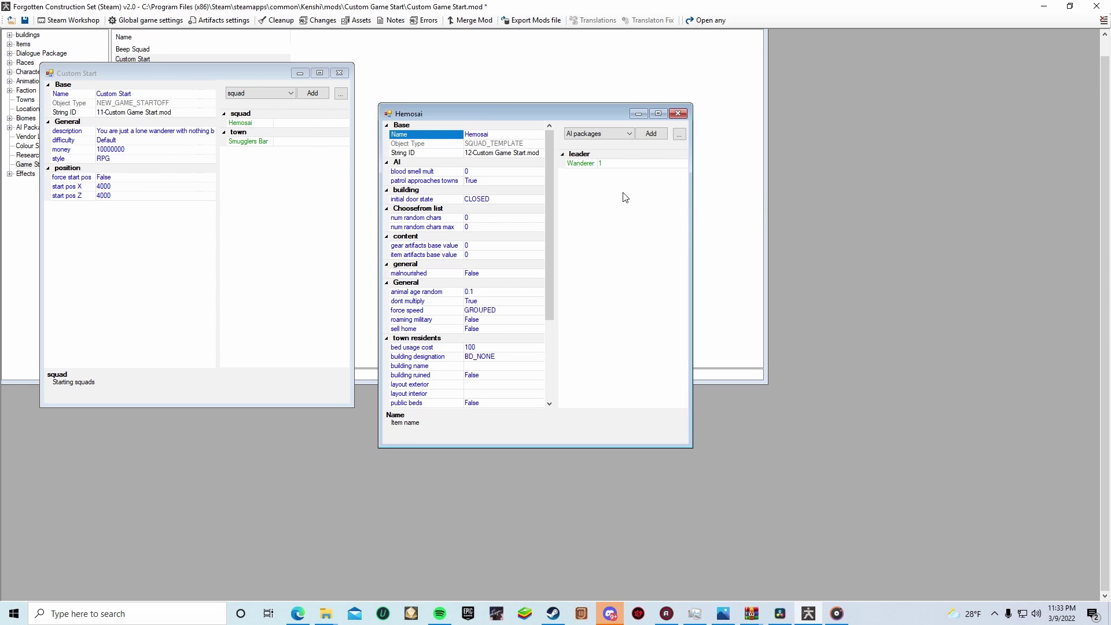
Replace the squad's Wanderer leader with its own Wanderer copy.
click(581, 164)
right_click(581, 167)
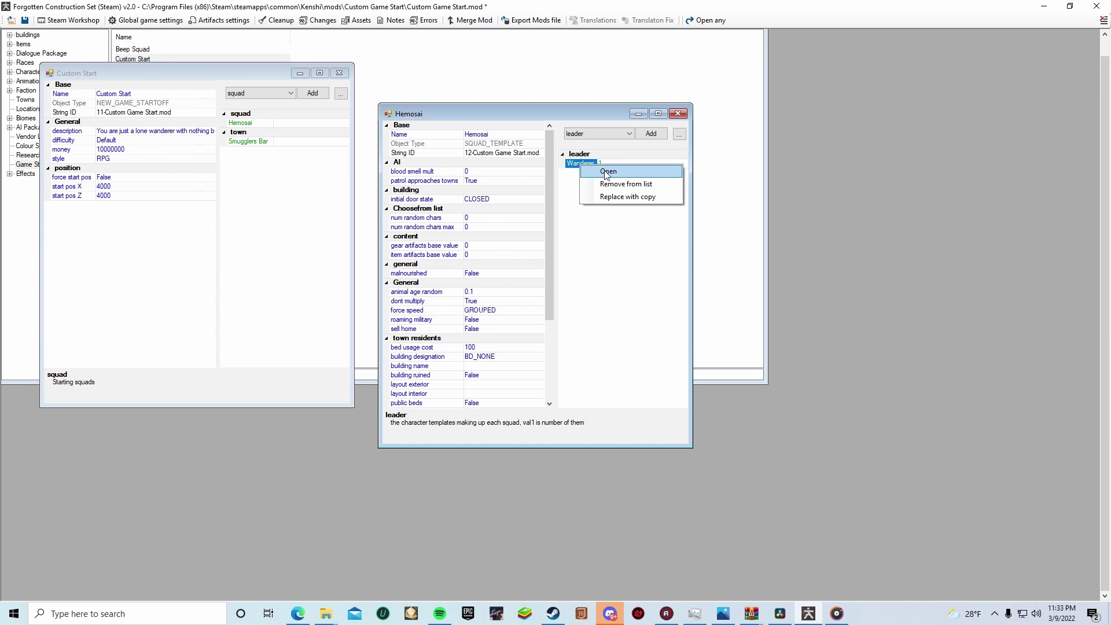
click(631, 197)
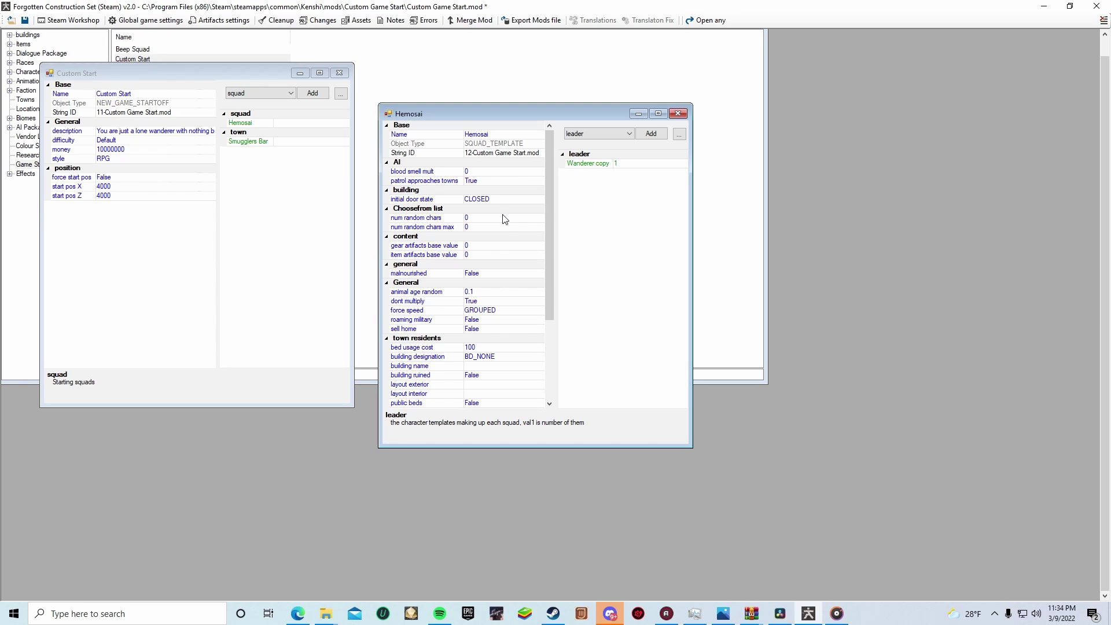
scroll(505, 229, down, 4)
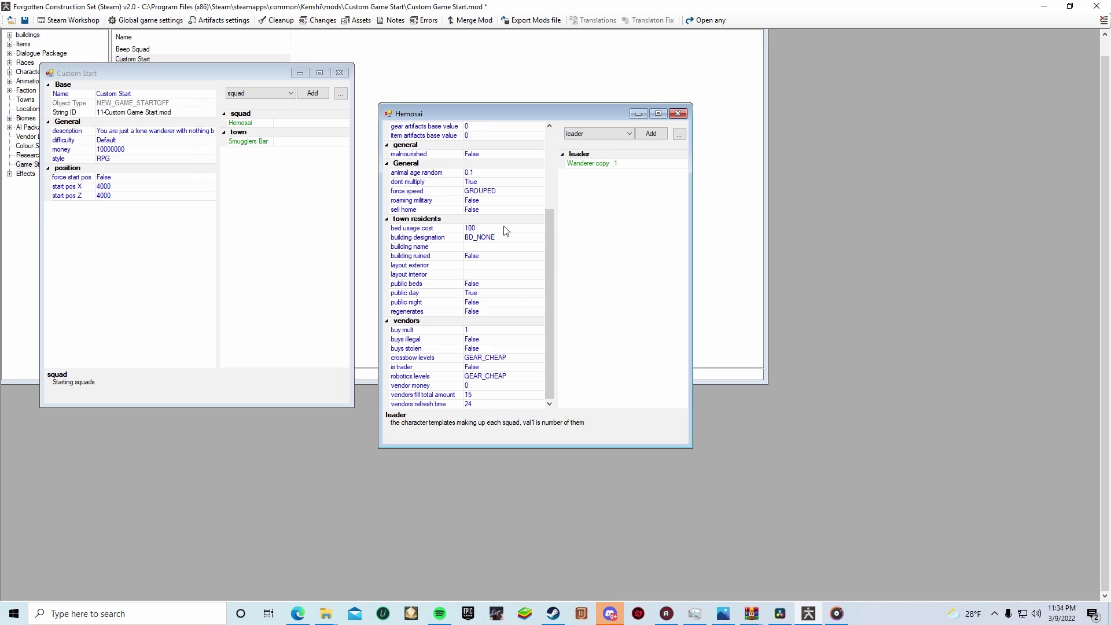
scroll(505, 229, up, 4)
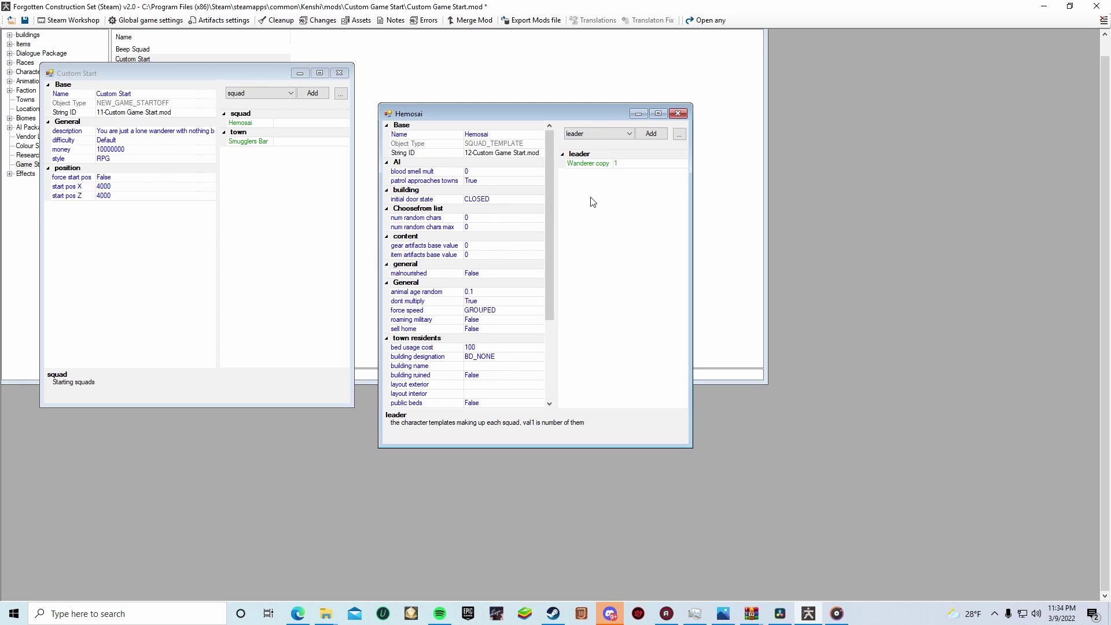
right_click(586, 166)
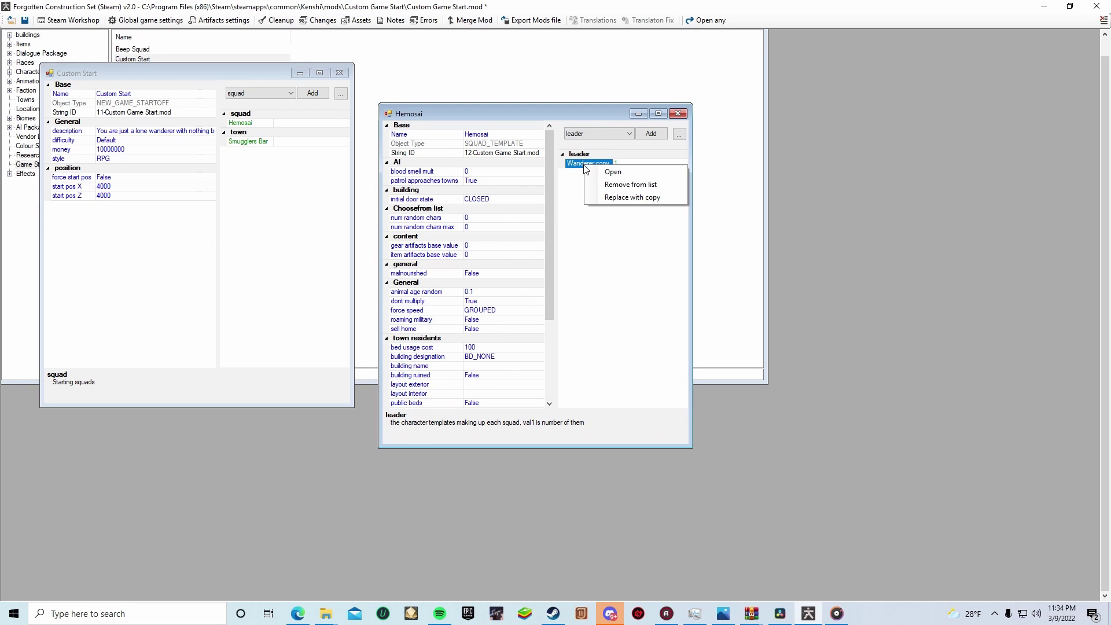
Open the Wanderer copy character and remove its Cargopants, Halfpants (ragged) and Gi.
click(613, 172)
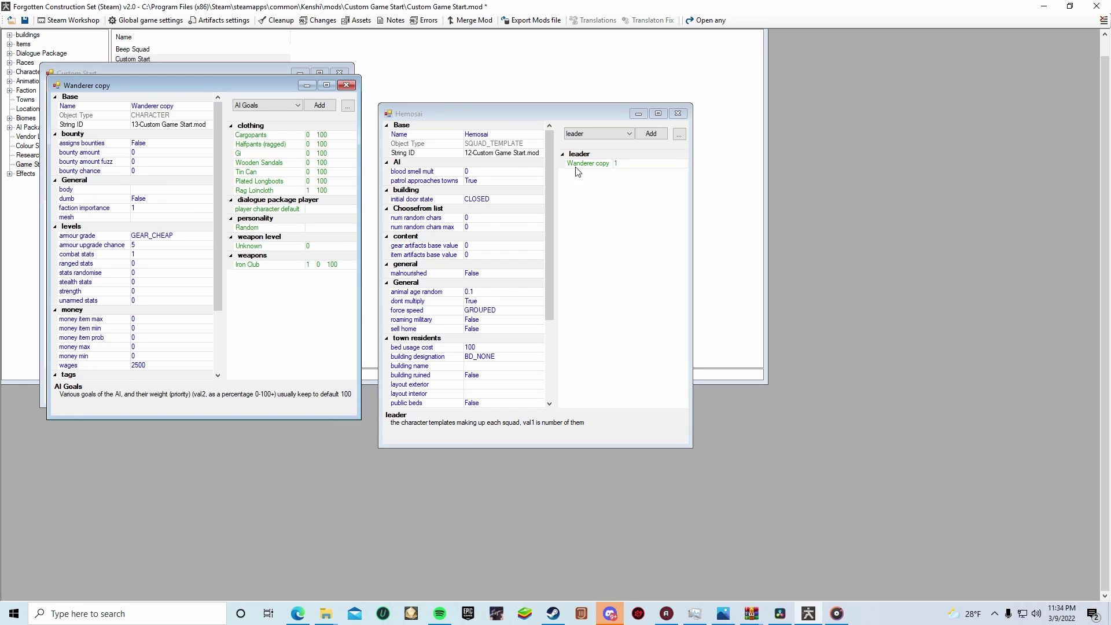
drag(259, 85, 786, 193)
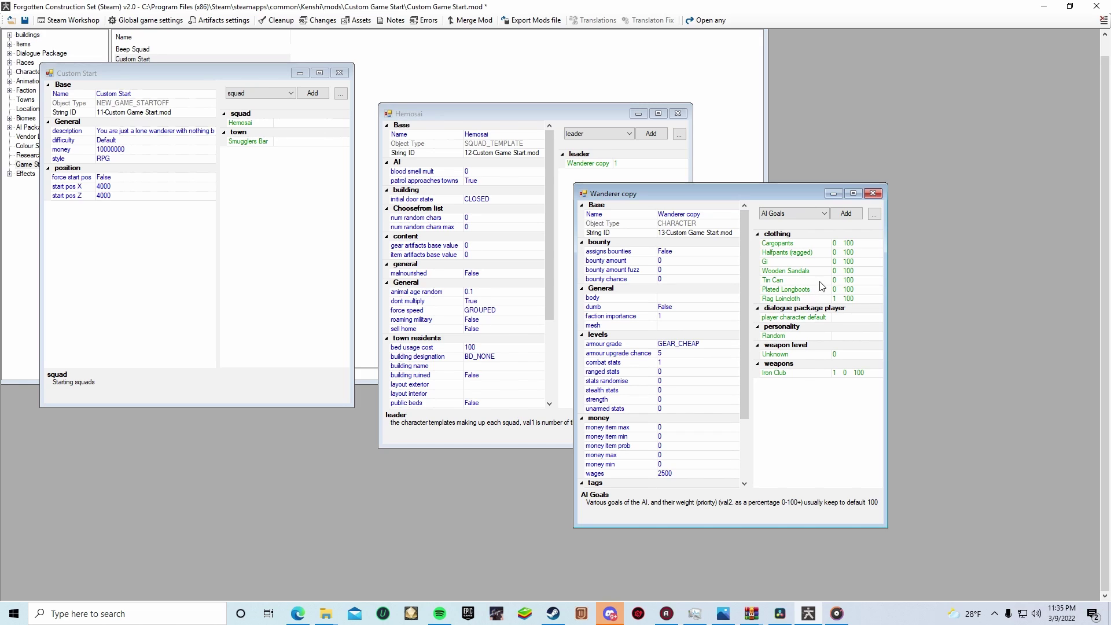
click(791, 244)
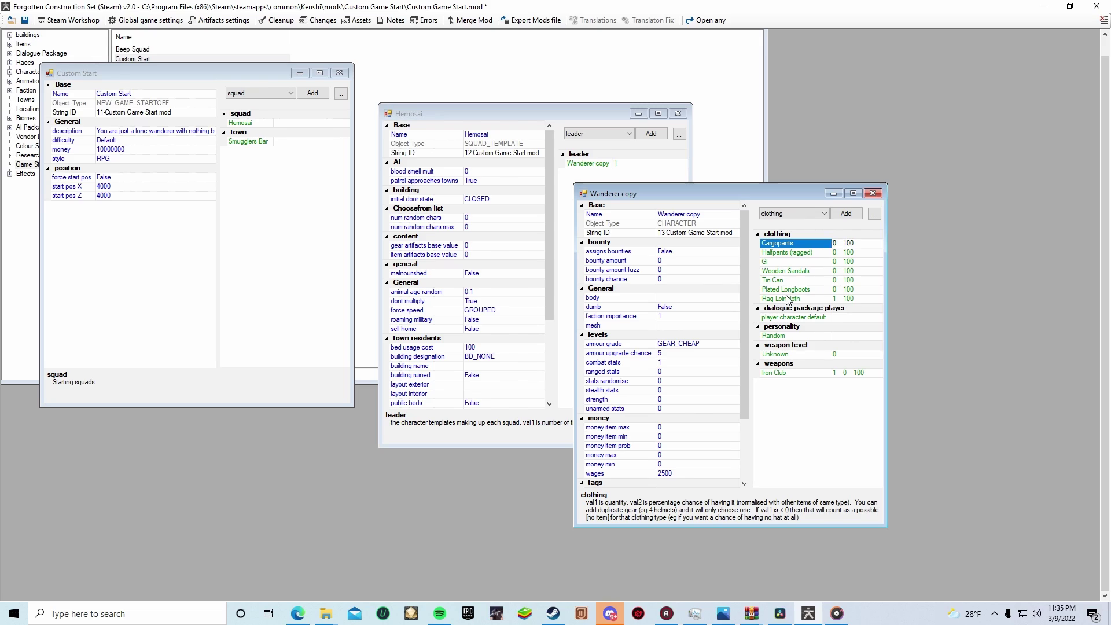
click(787, 298)
click(784, 246)
right_click(784, 247)
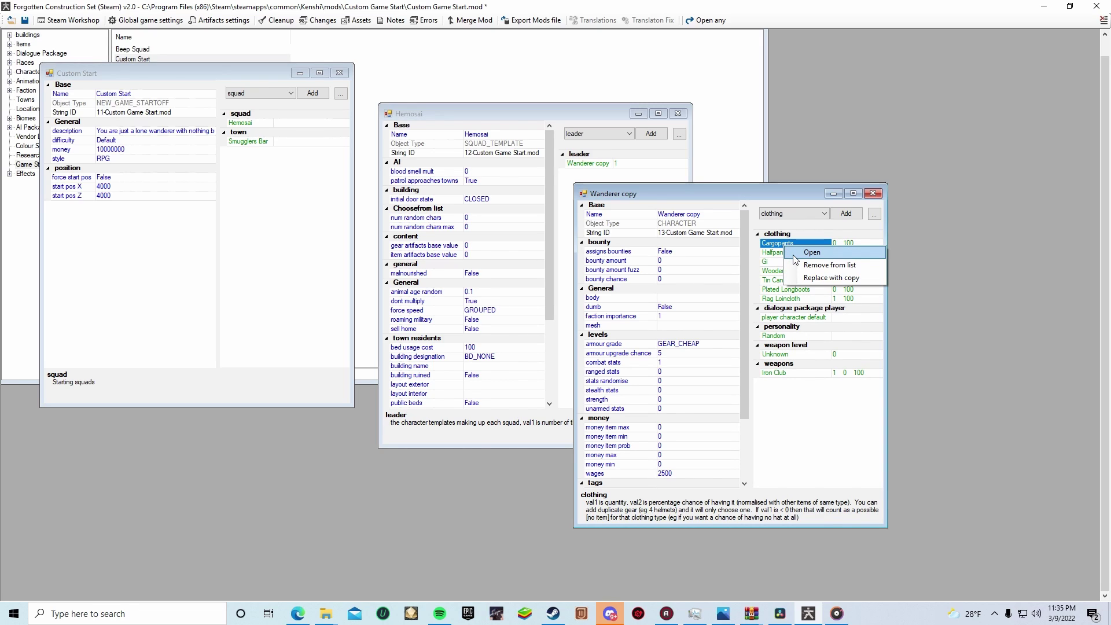
click(811, 267)
right_click(772, 243)
click(802, 265)
right_click(772, 245)
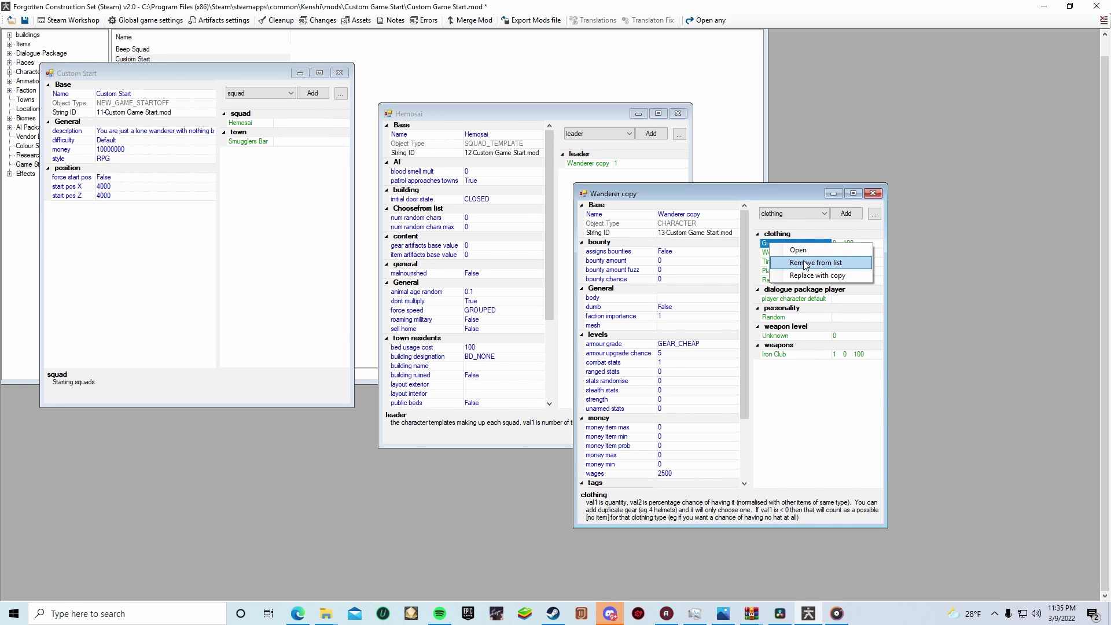
click(801, 265)
Remove Wooden Sandals, Tin Can, Plated Longboots and Rag Loincloth from its clothing.
right_click(775, 243)
click(808, 265)
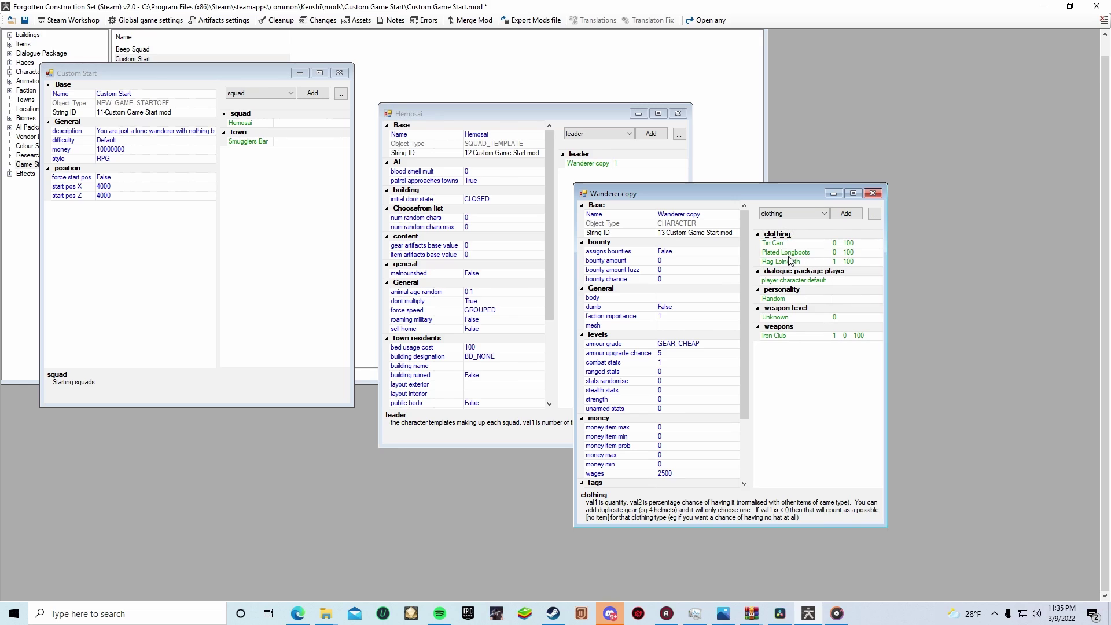
right_click(770, 246)
click(806, 265)
right_click(771, 244)
click(806, 265)
right_click(772, 244)
click(804, 265)
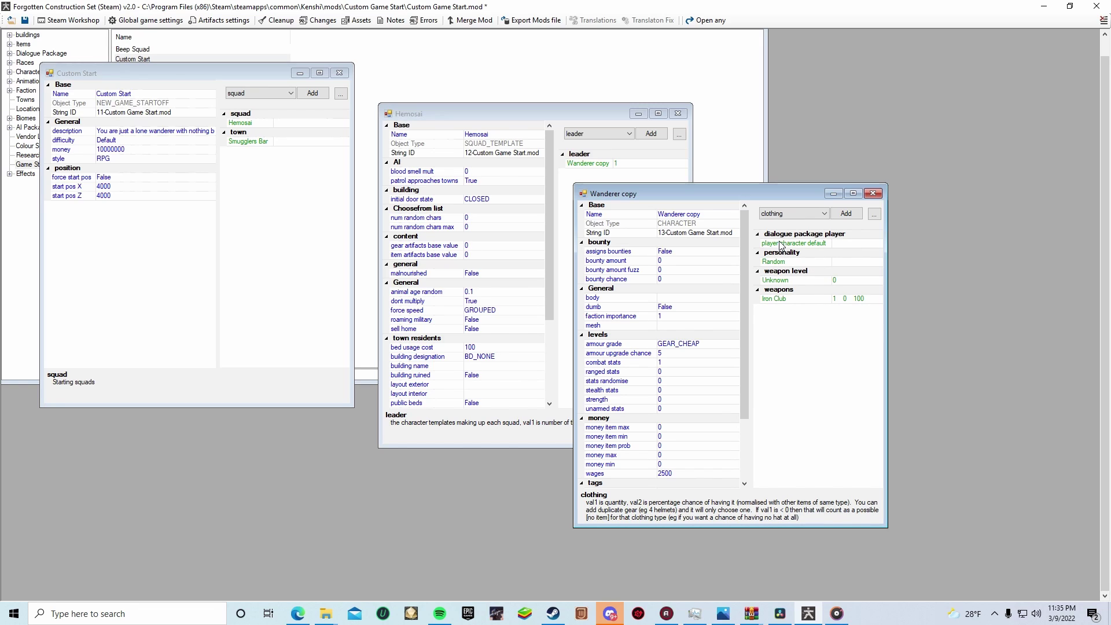
Remove the Unknown weapon level entry and the Iron Club weapon.
right_click(778, 282)
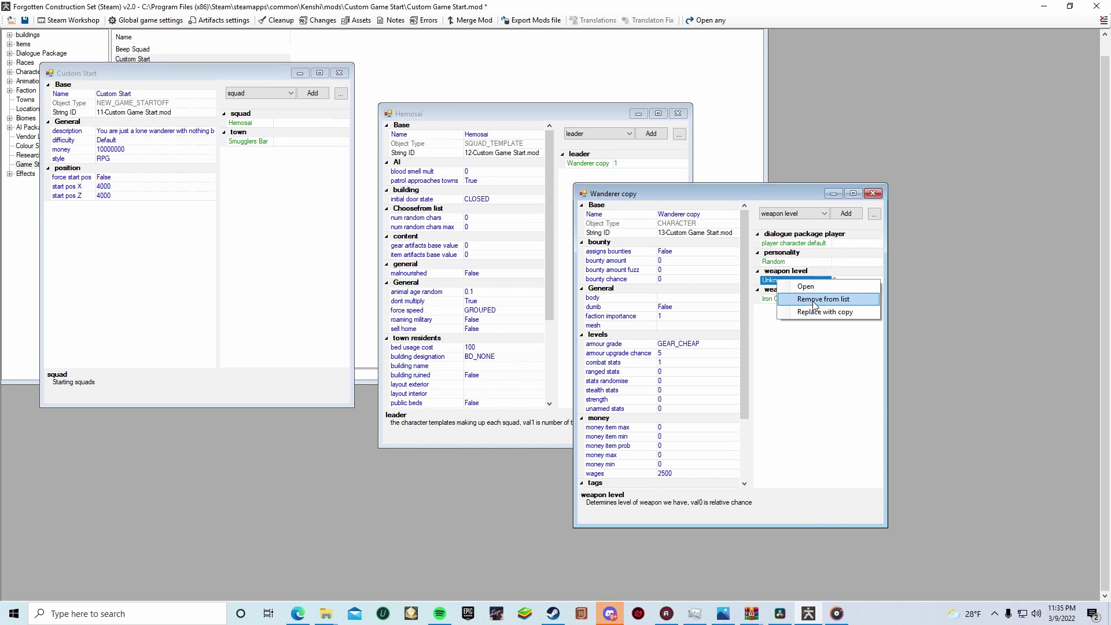
click(814, 305)
right_click(788, 281)
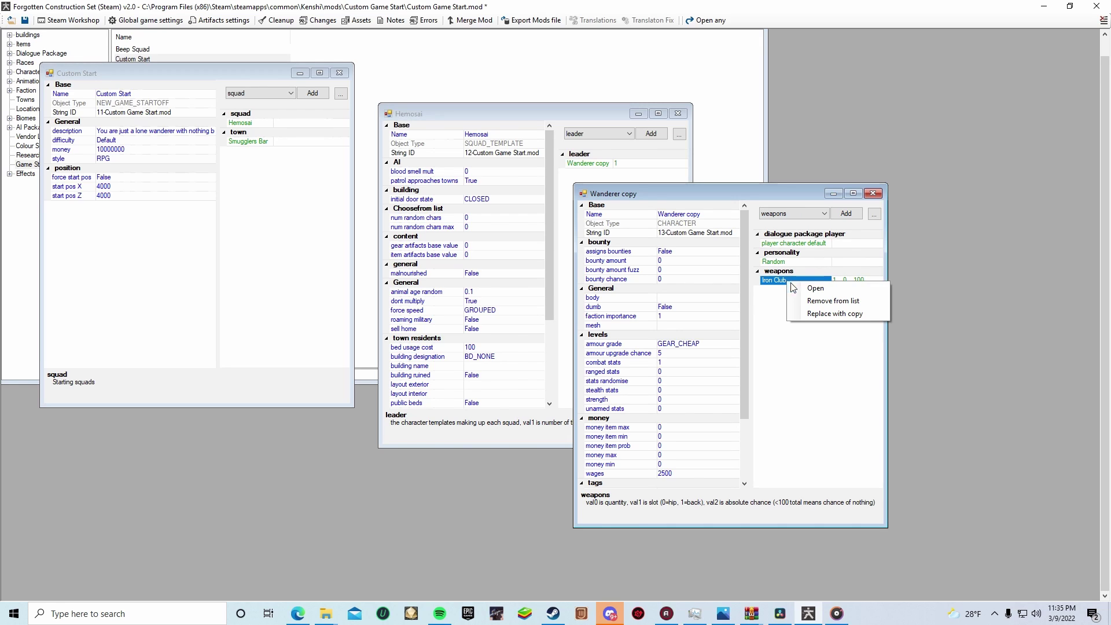
click(814, 301)
click(816, 215)
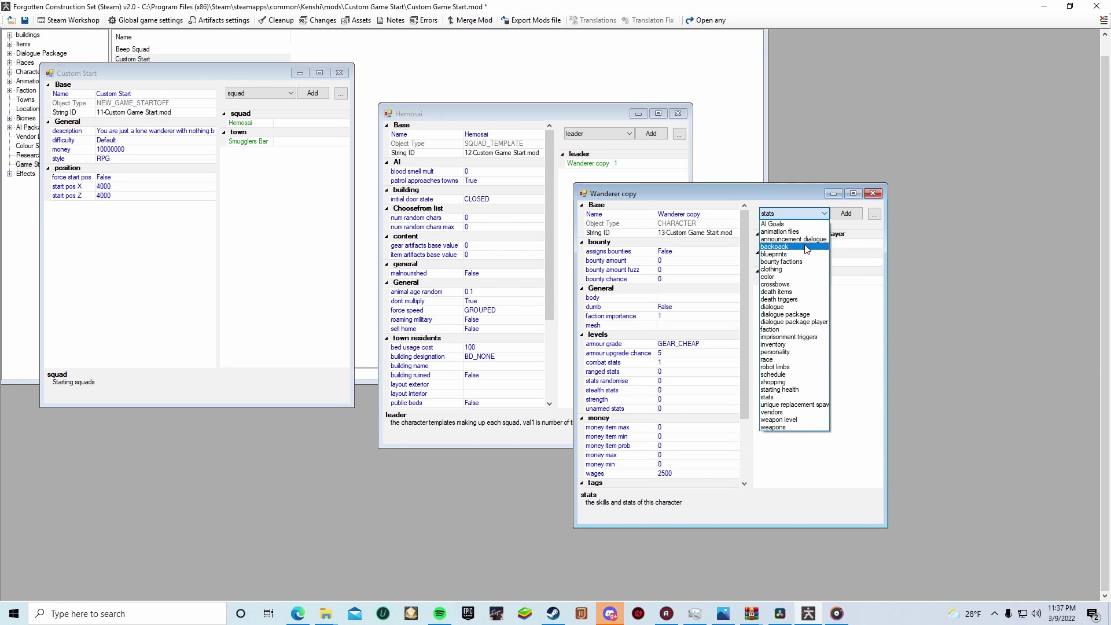
Add Samurai Armour and Samurai Boots to the Wanderer copy's clothing.
click(789, 269)
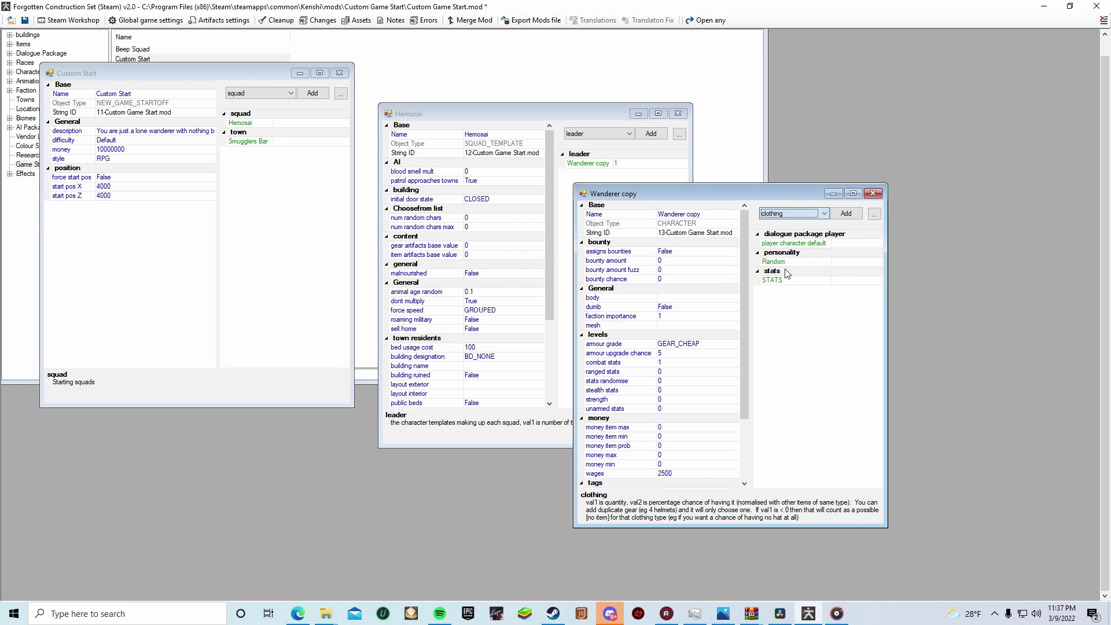
click(846, 214)
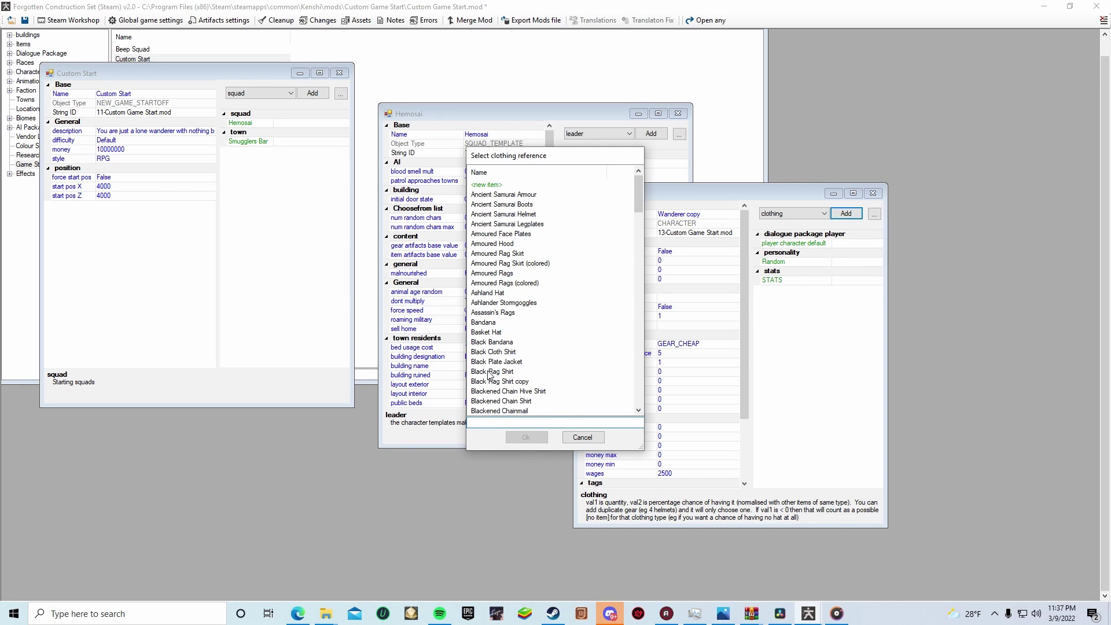
drag(639, 204, 638, 372)
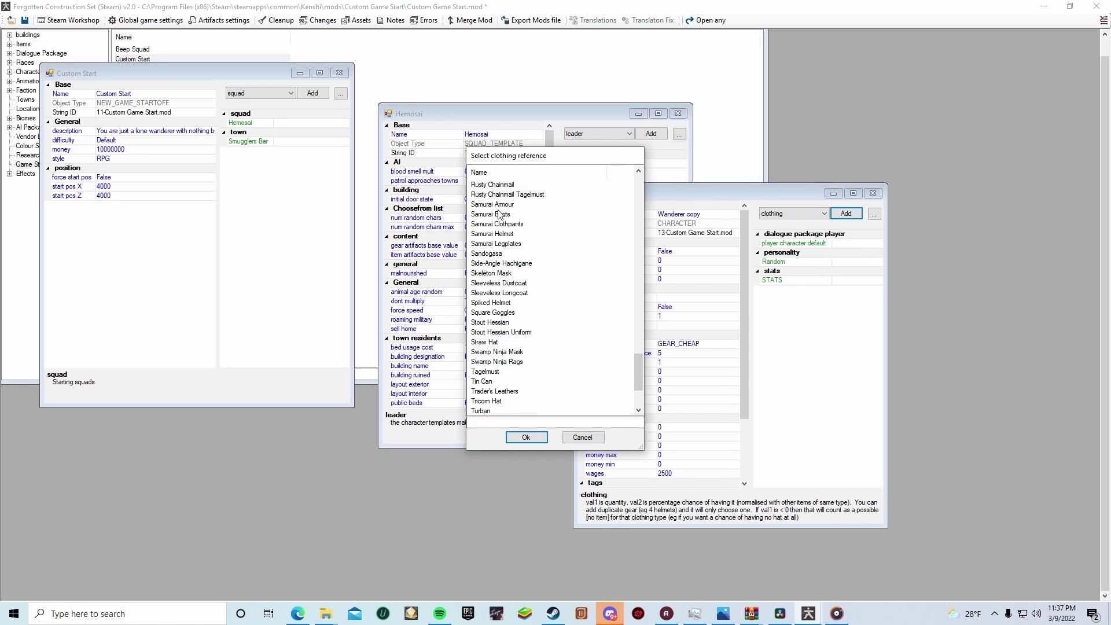
click(493, 206)
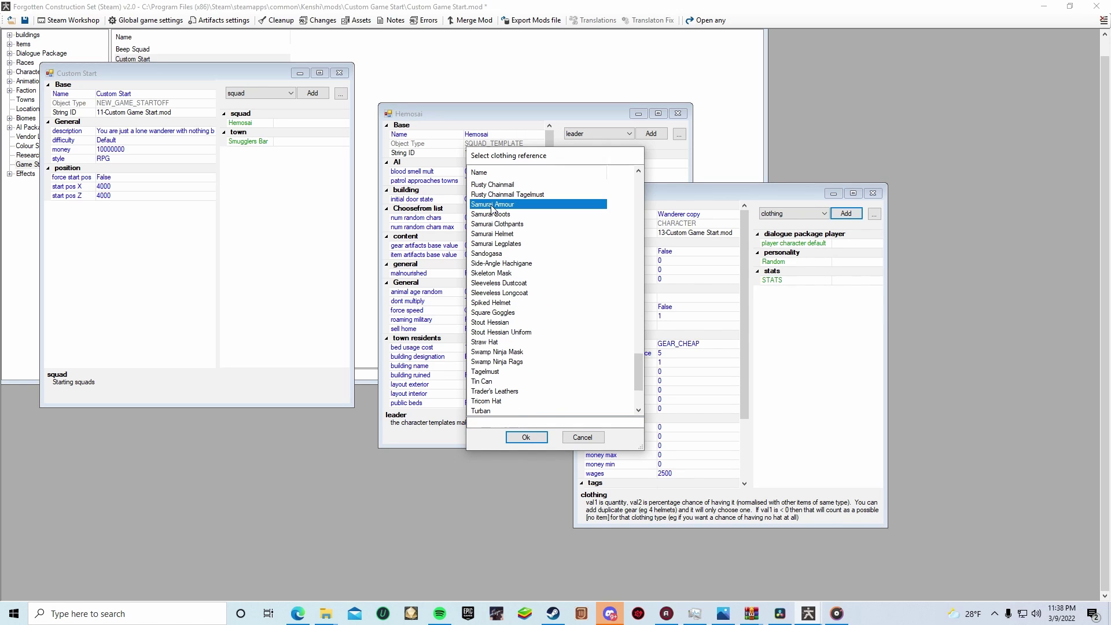
click(526, 437)
click(845, 215)
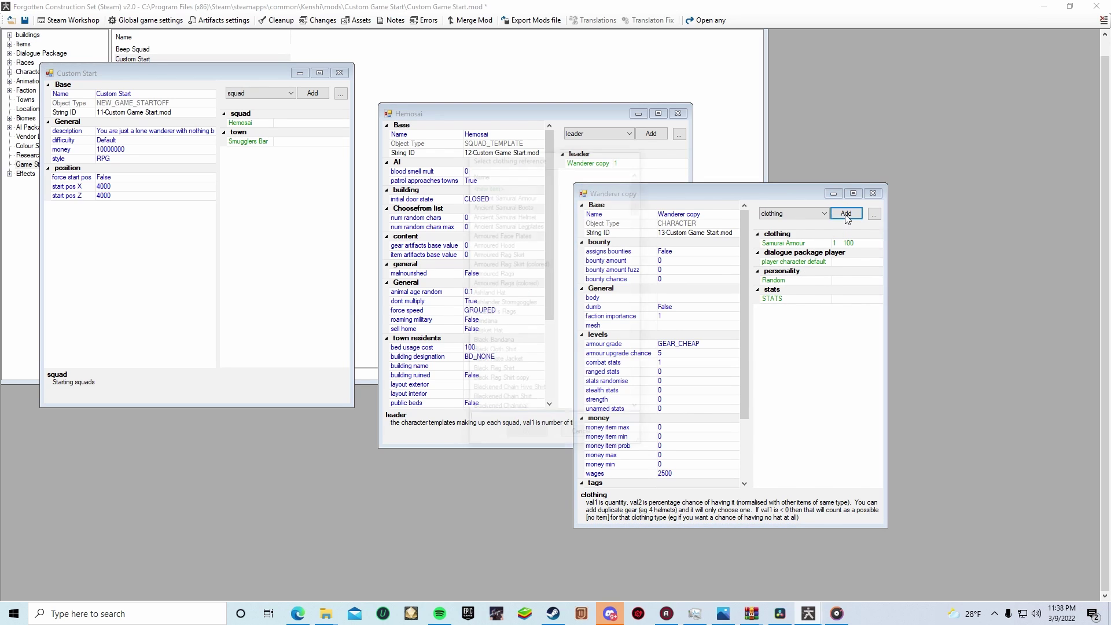
drag(636, 203, 641, 372)
click(492, 243)
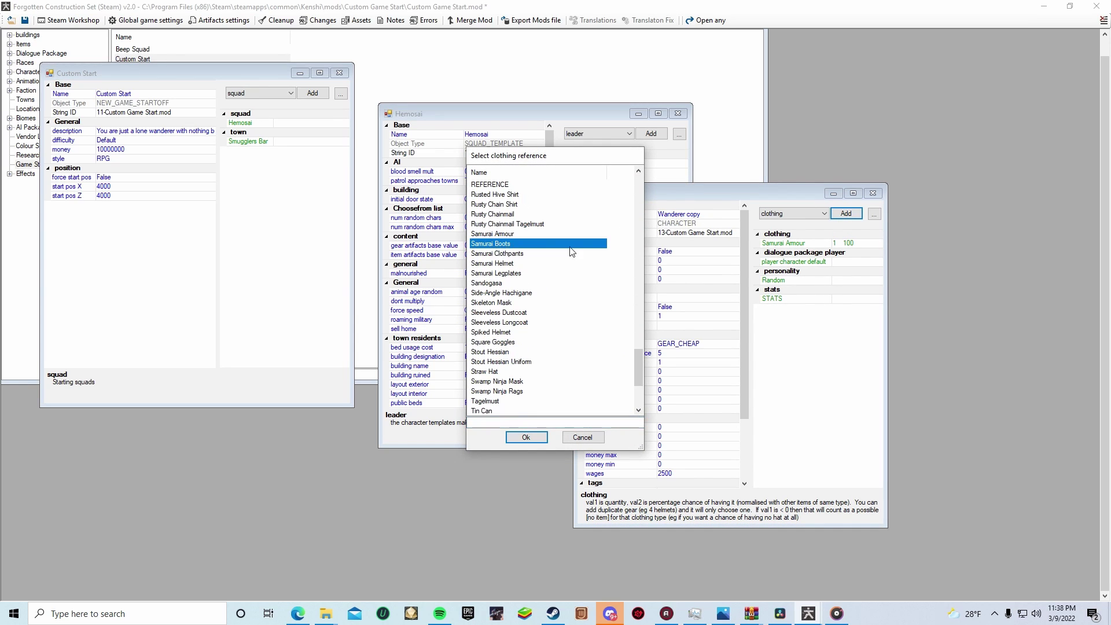
click(526, 437)
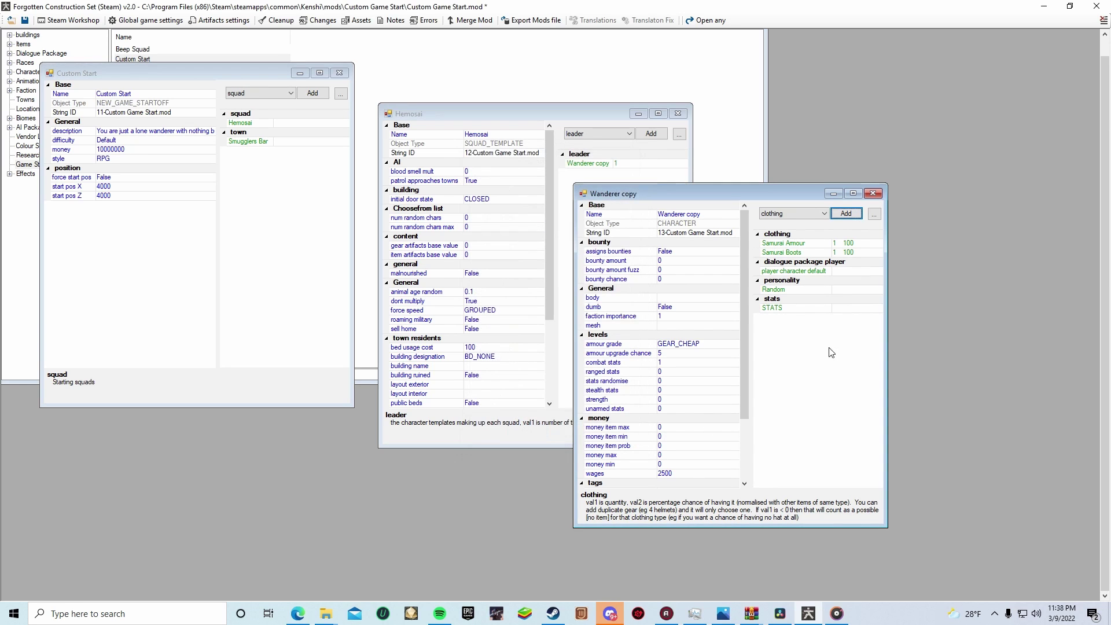
Add Samurai Legplates and Samurai Helmet to the clothing.
click(846, 213)
key(Return)
click(823, 214)
click(823, 216)
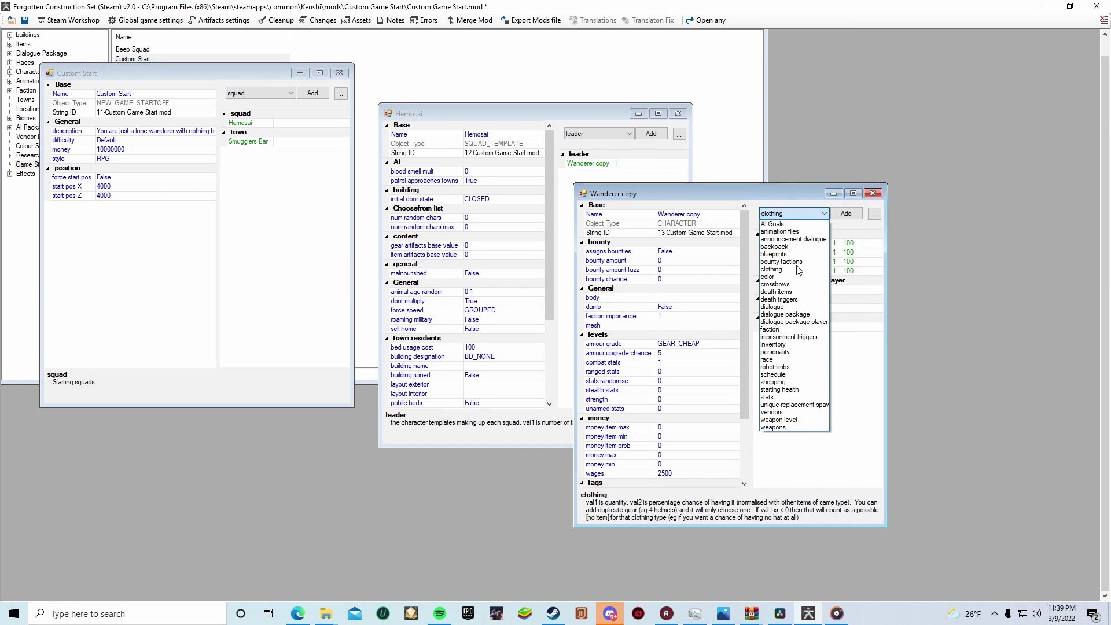
Add a Katana to the Wanderer copy's weapons list.
click(775, 428)
click(847, 215)
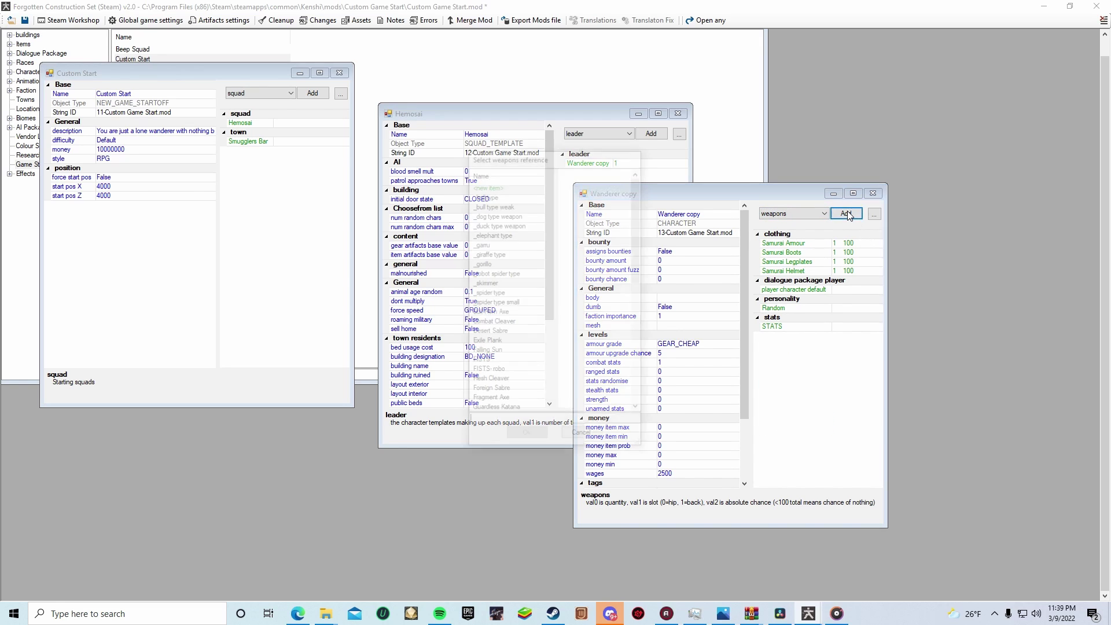
drag(638, 202, 647, 322)
click(483, 235)
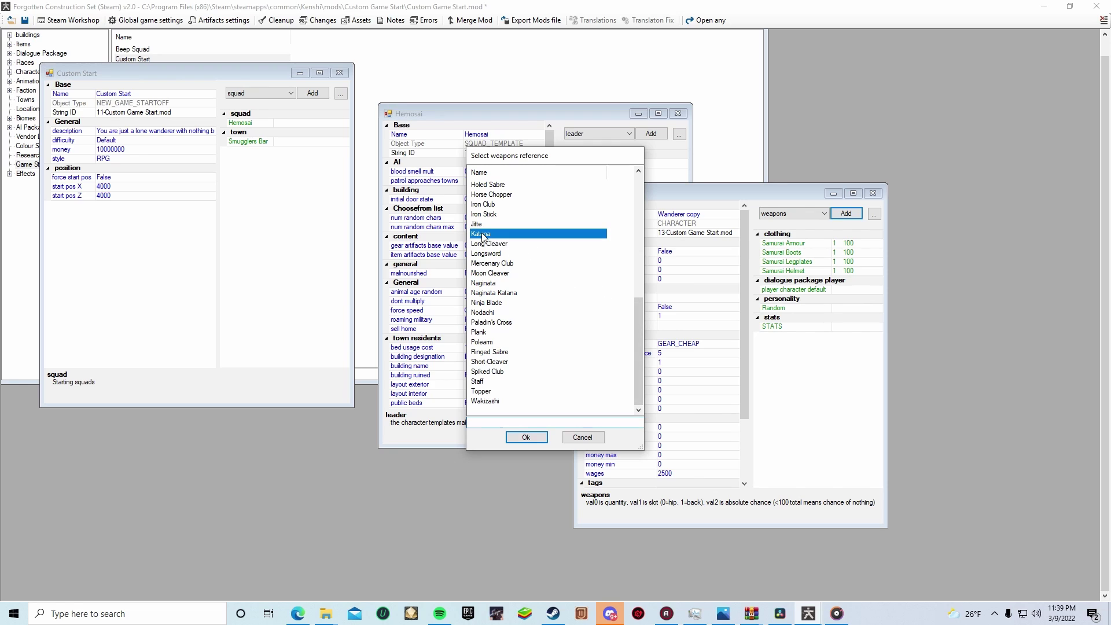
click(526, 437)
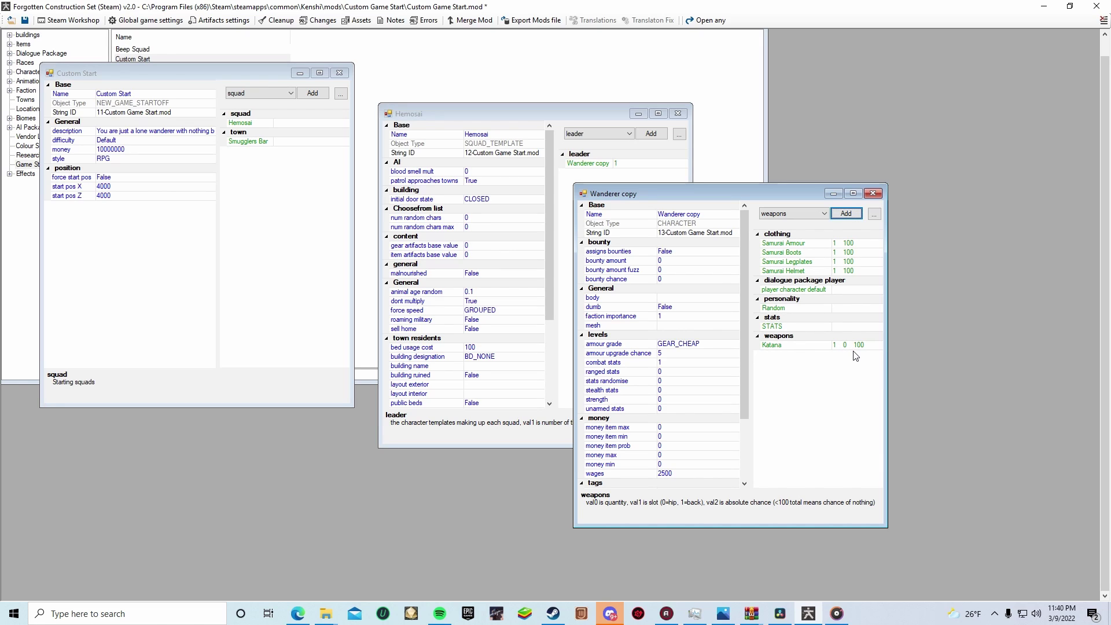
Set the Wanderer copy's armour grade value to GEAR_MASTER.
click(716, 344)
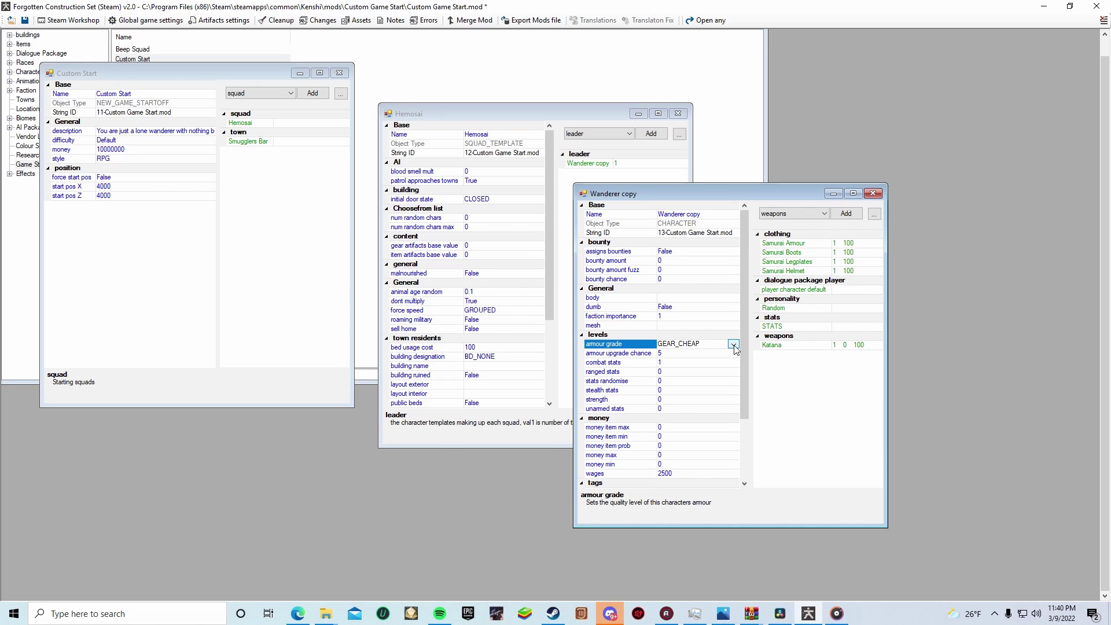
click(733, 345)
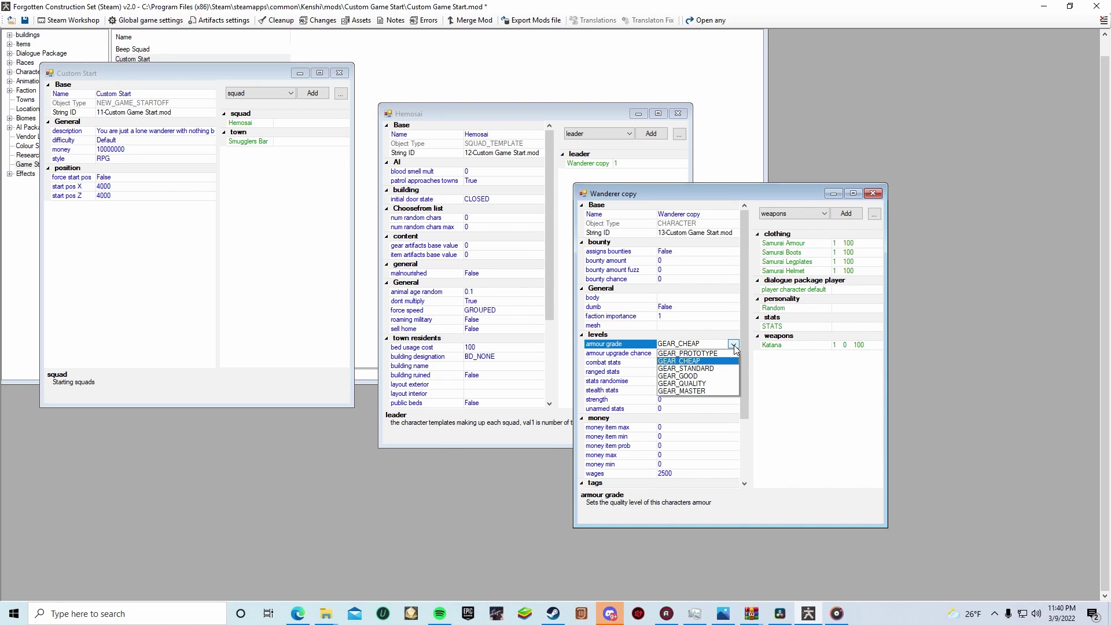
click(698, 392)
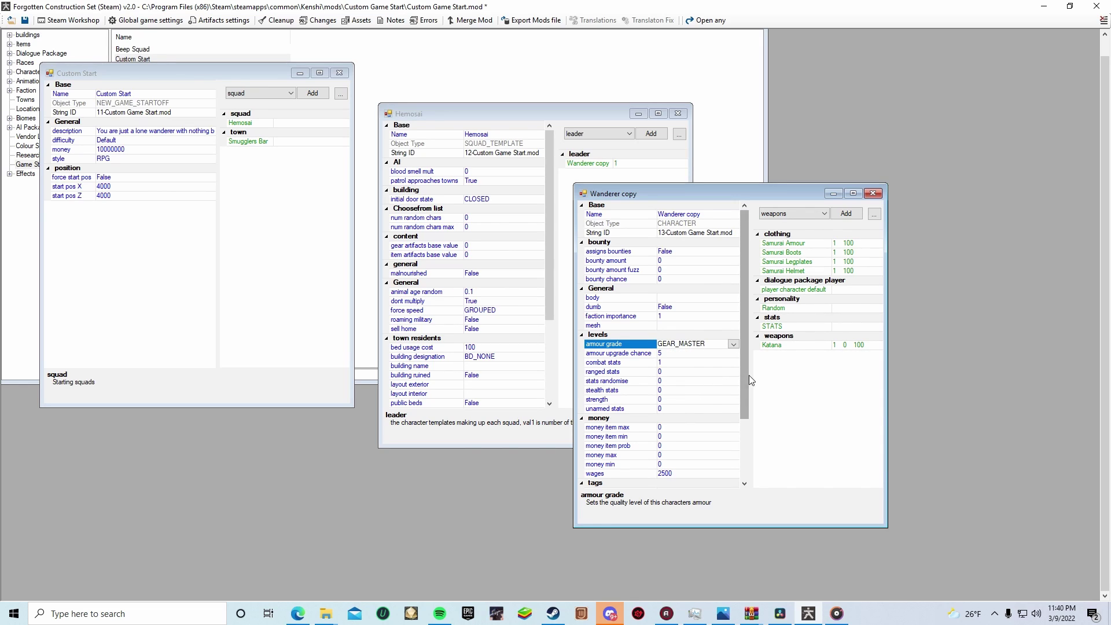
click(799, 385)
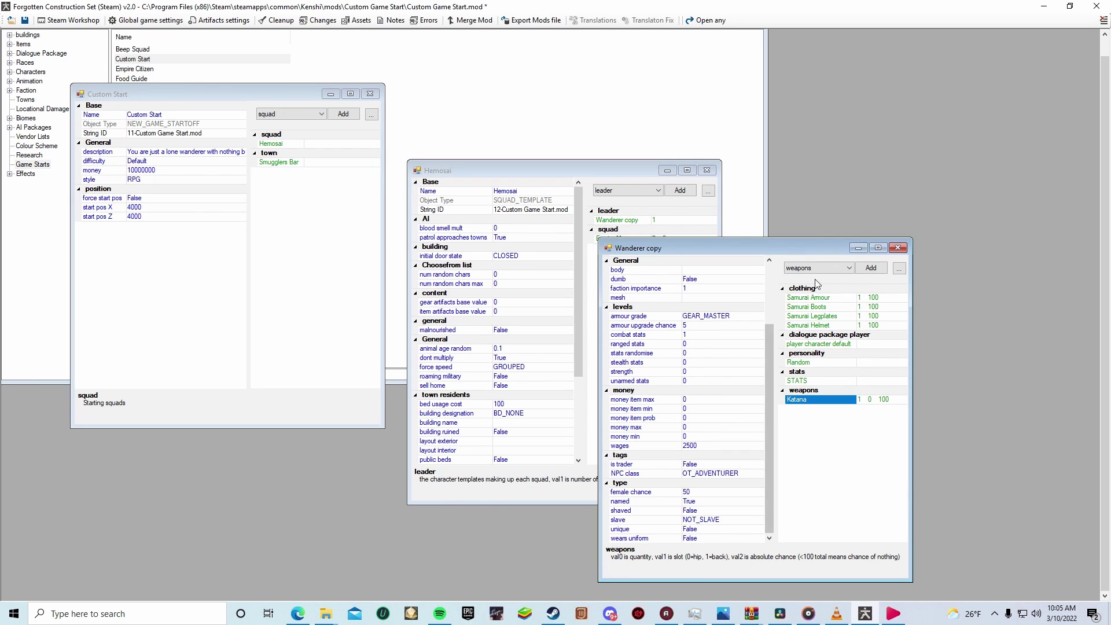
Add a weapon level reference of Cross to the Wanderer copy.
click(843, 268)
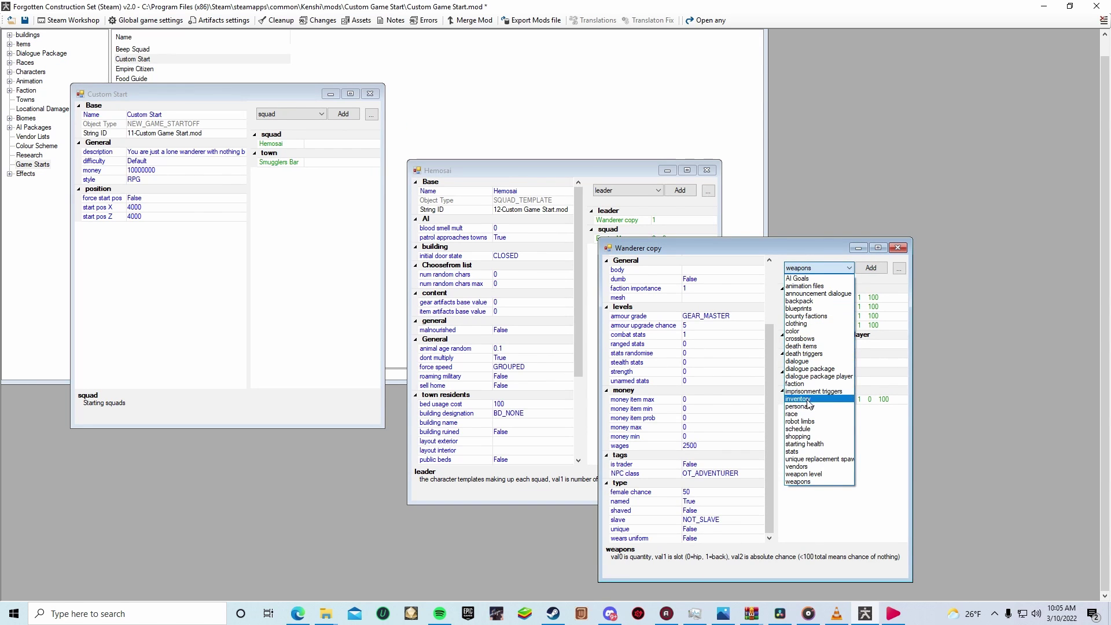
click(803, 474)
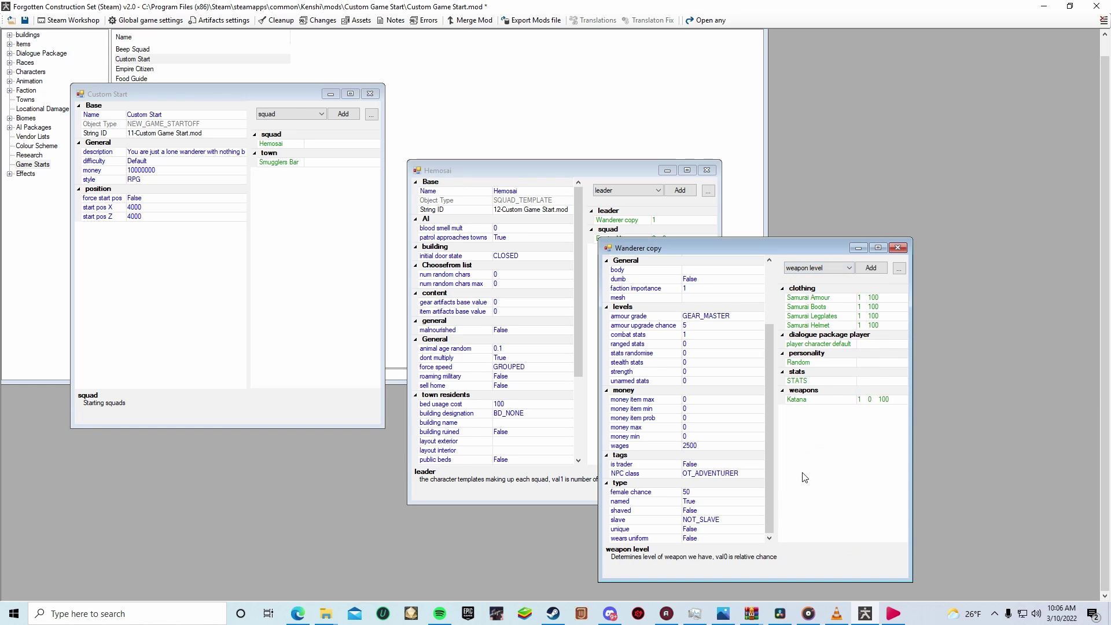
click(872, 269)
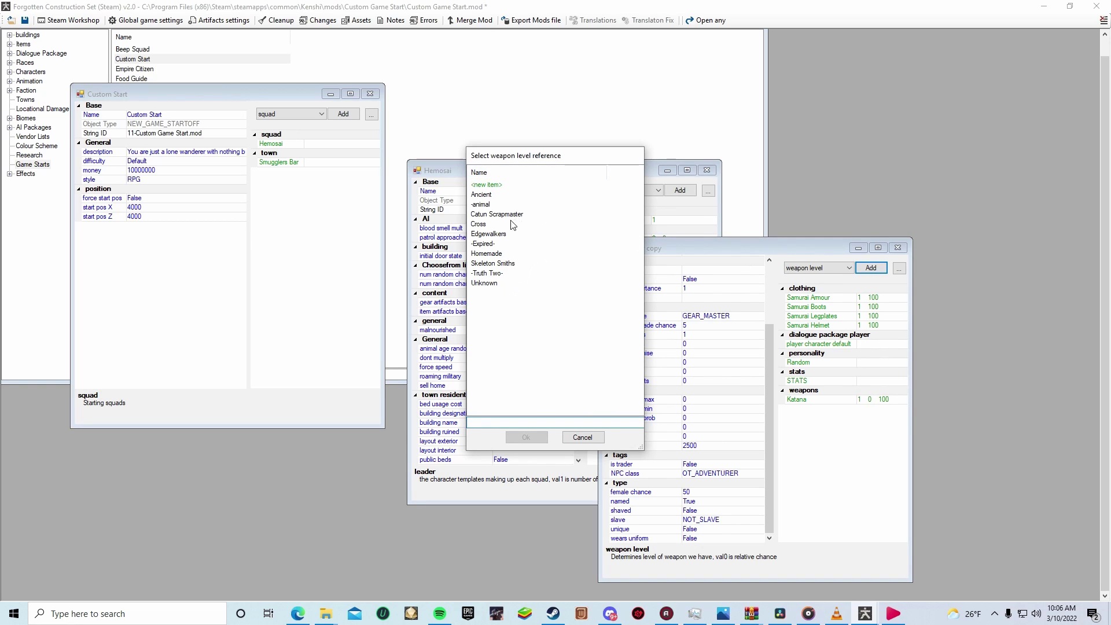
click(476, 224)
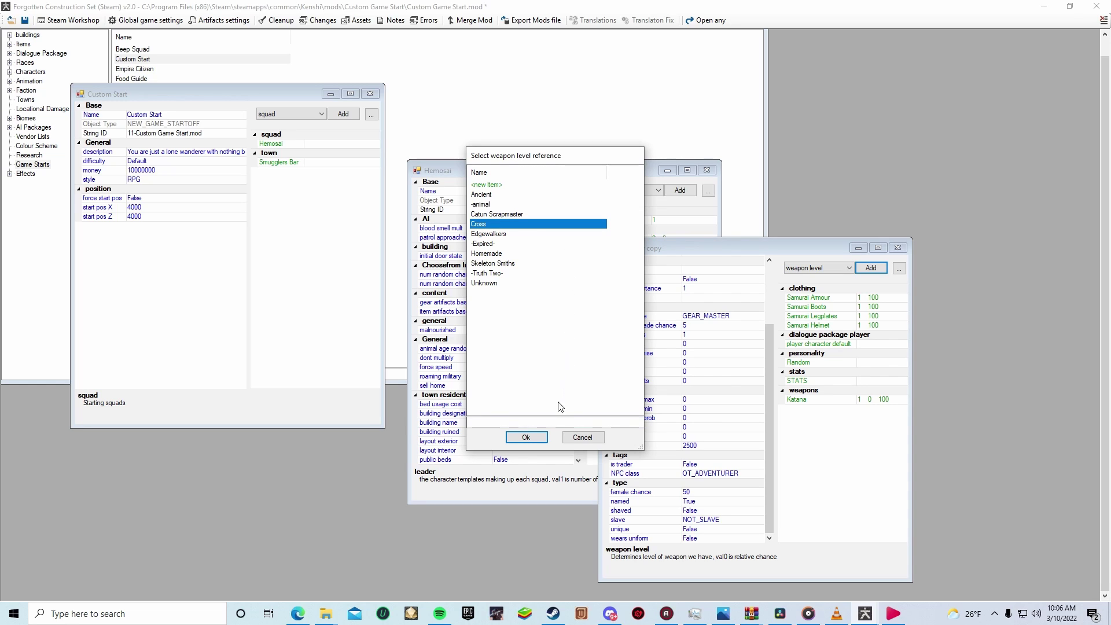
click(535, 438)
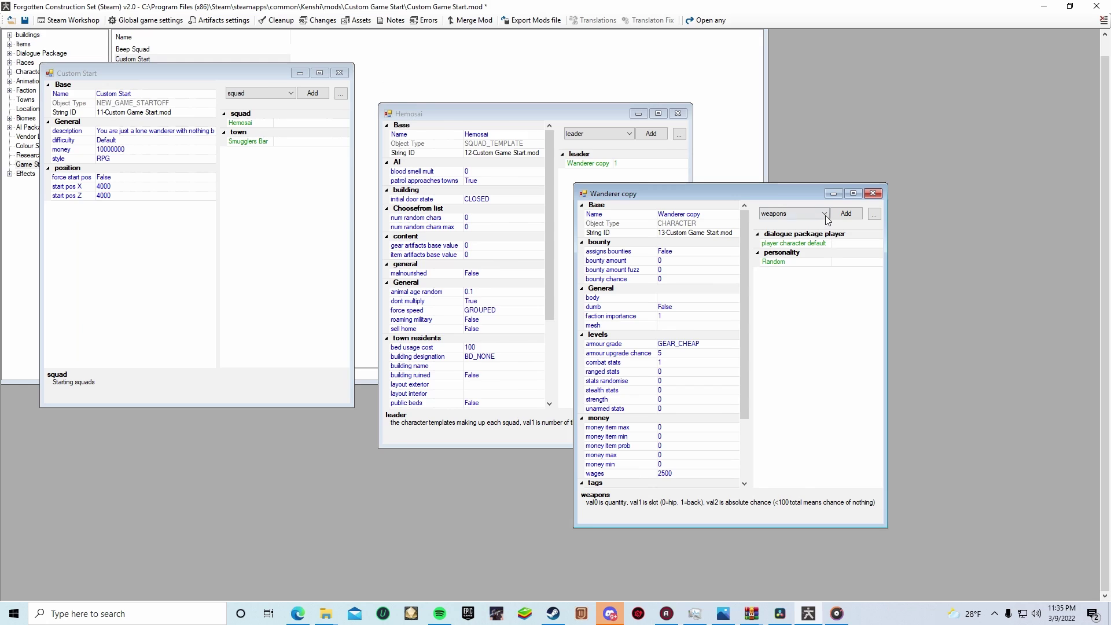
Add a new stats item to the Wanderer copy's stats references.
scroll(825, 217, down, 1)
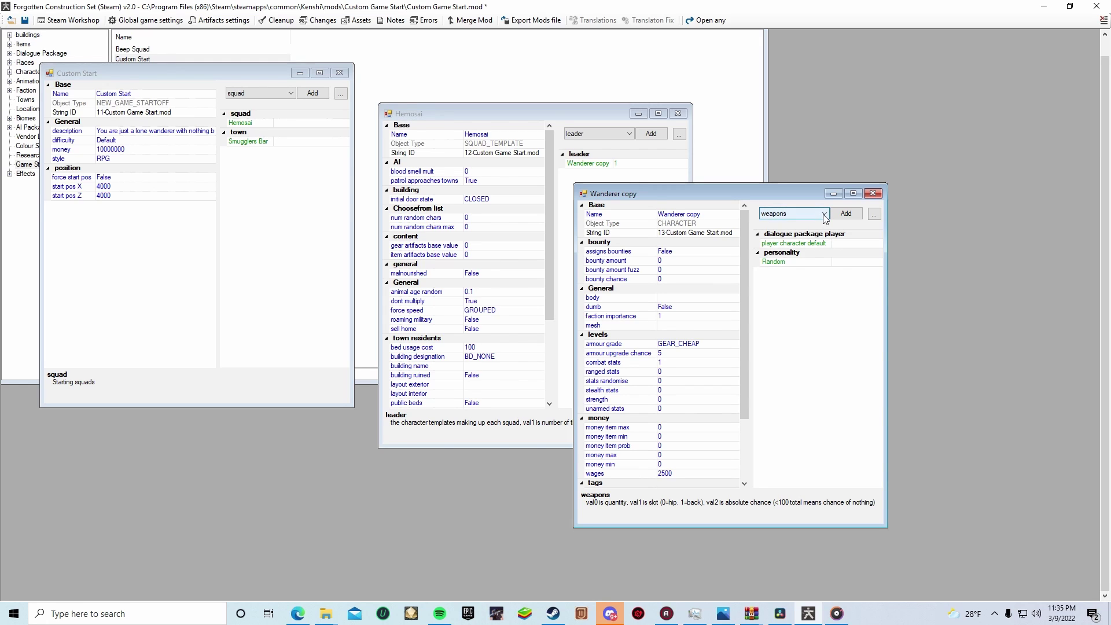
click(824, 215)
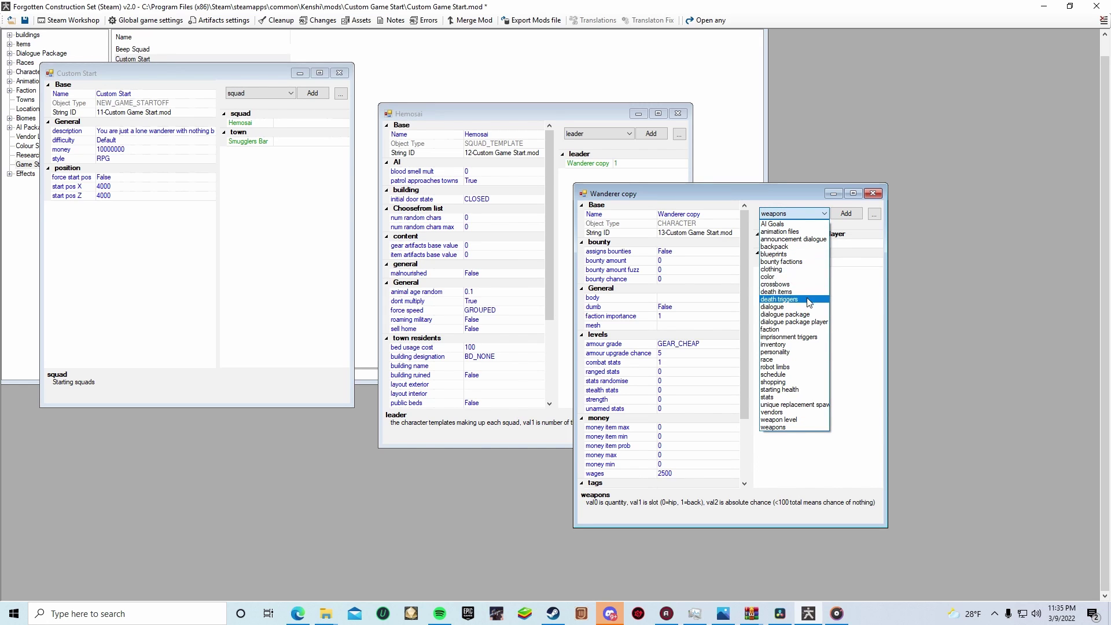
click(782, 398)
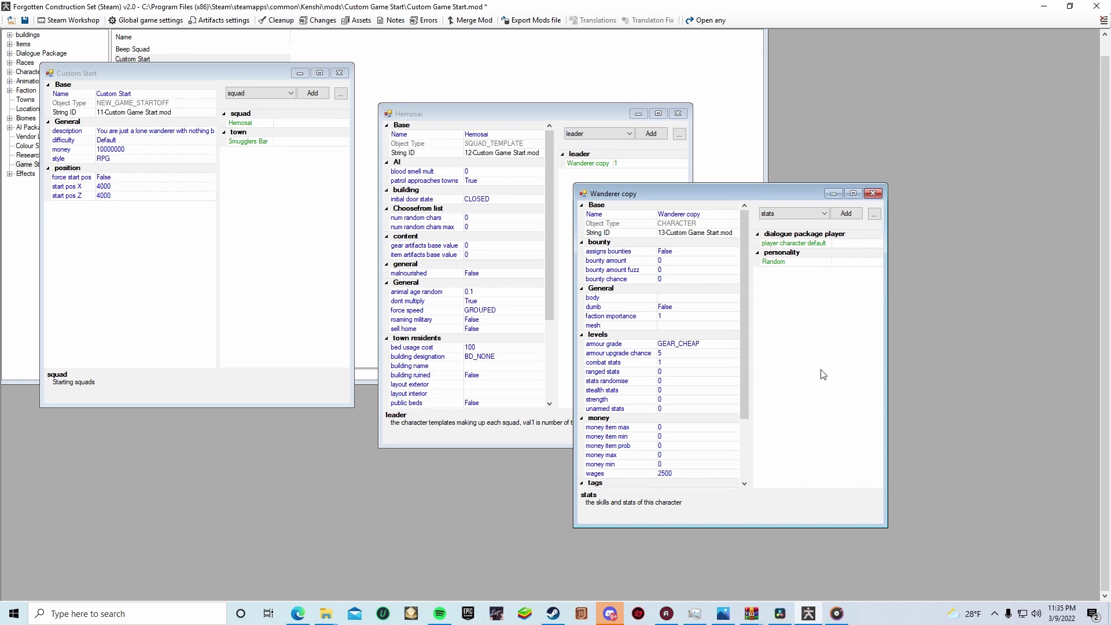
click(845, 214)
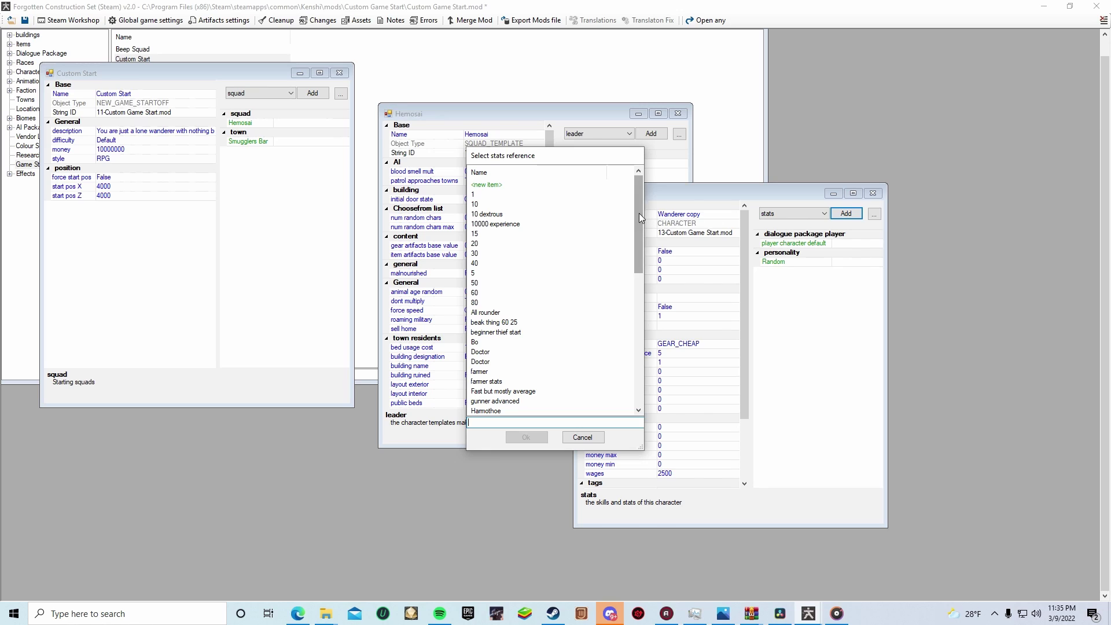
mouse_move(639, 213)
mouse_down()
mouse_move(643, 324)
mouse_move(633, 203)
mouse_up()
click(496, 184)
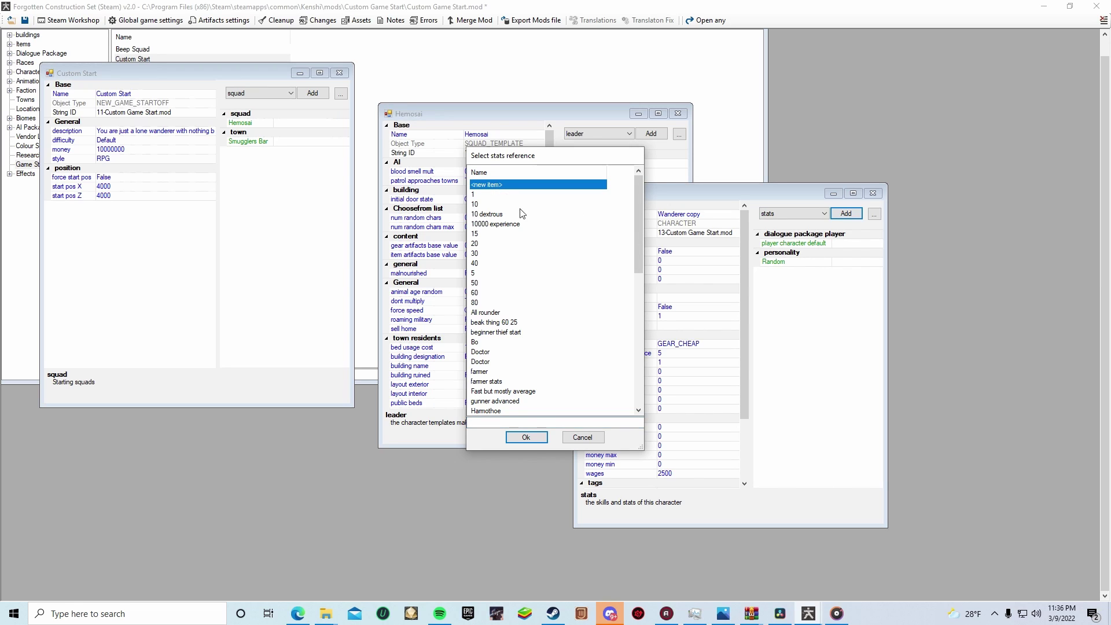
click(525, 438)
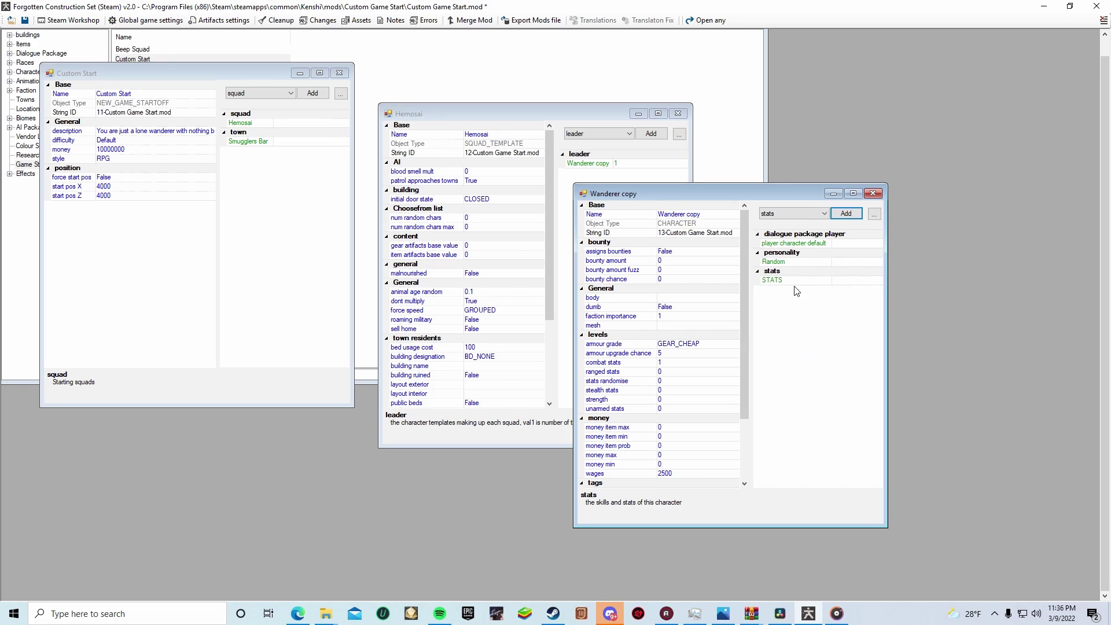
Open the new STATS entry and set every attribute and skill value to 100.
click(782, 281)
double_click(783, 281)
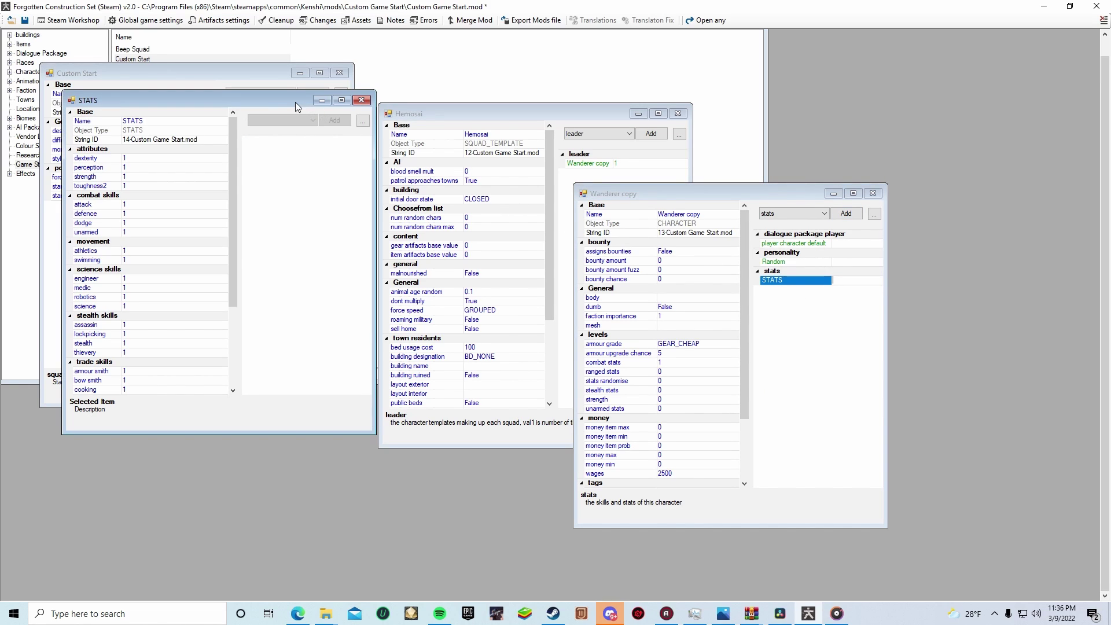
drag(278, 102, 878, 220)
click(747, 275)
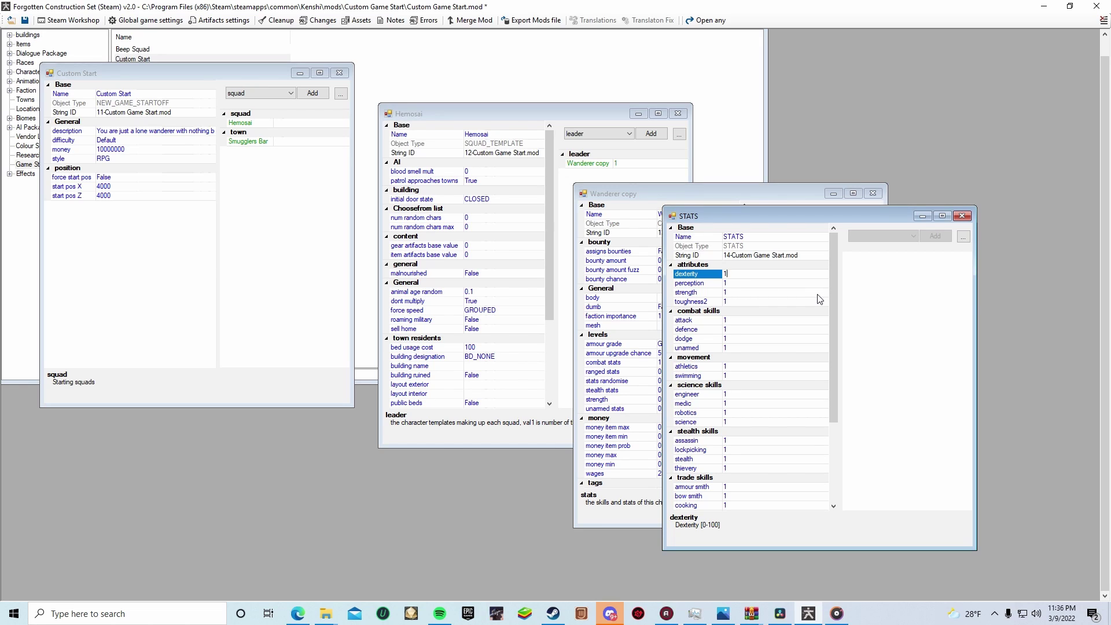
text(00)
key(Return)
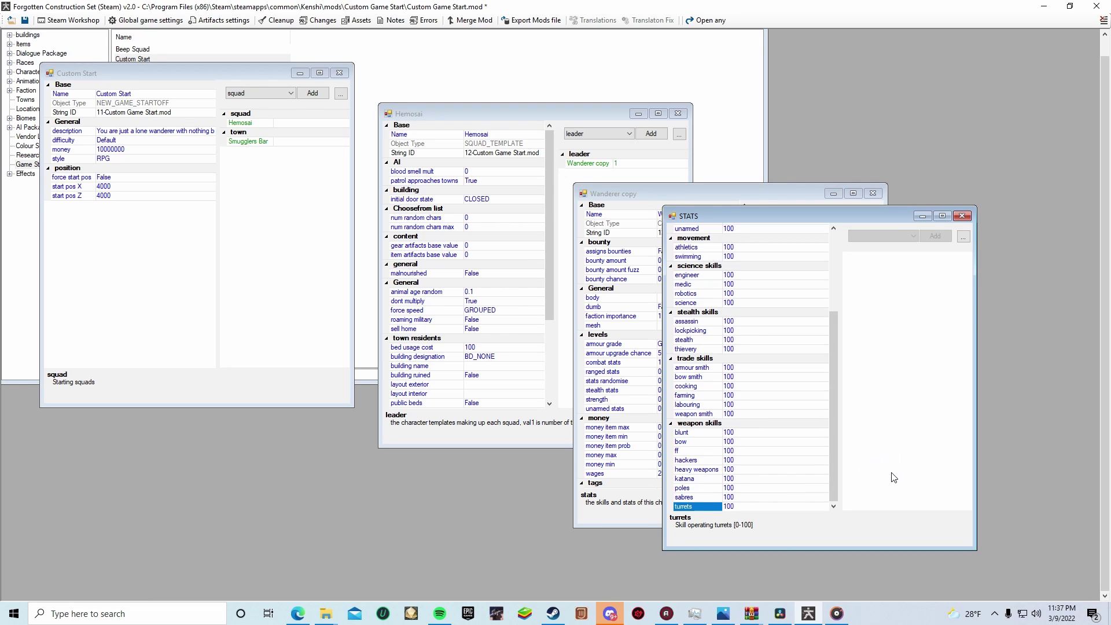
Add Empire Mercenary to Hemosai's squad references with a count of 2.
click(962, 215)
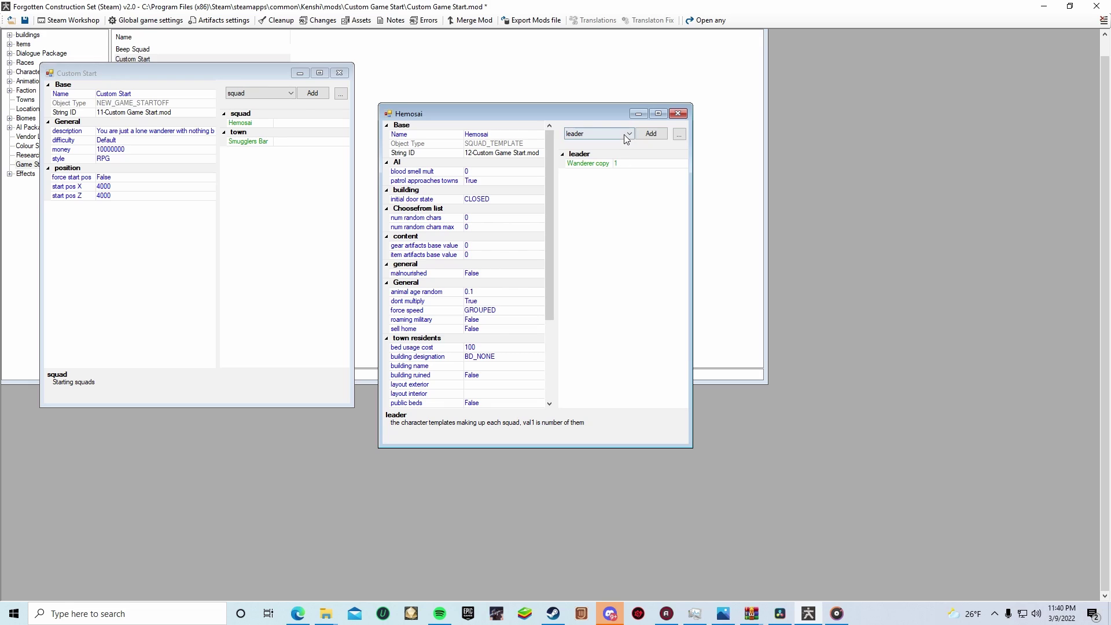
click(627, 135)
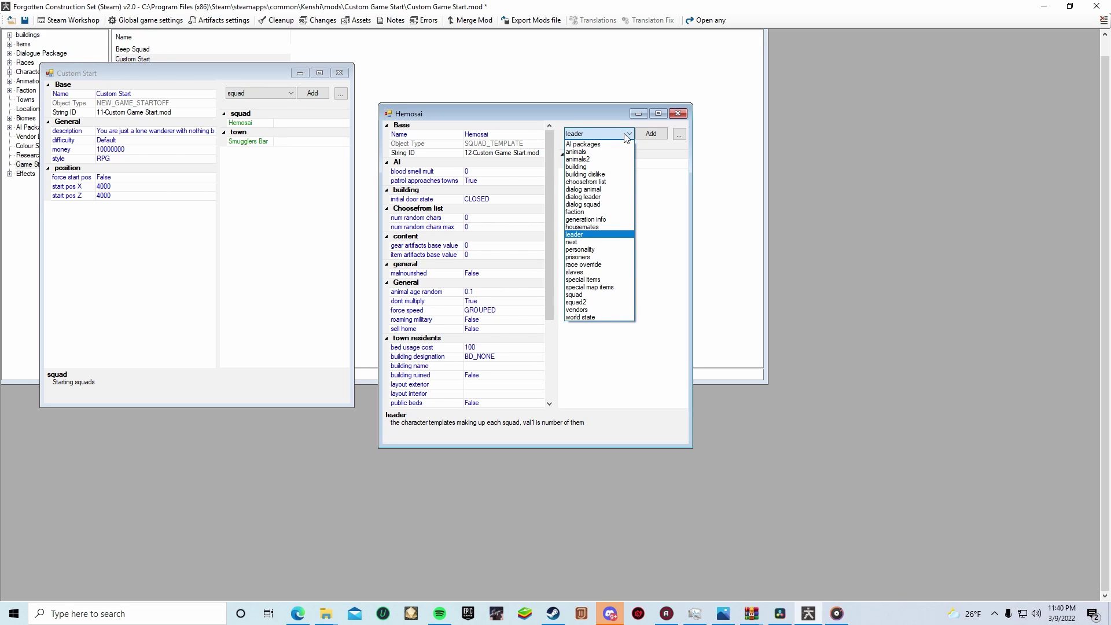
click(577, 295)
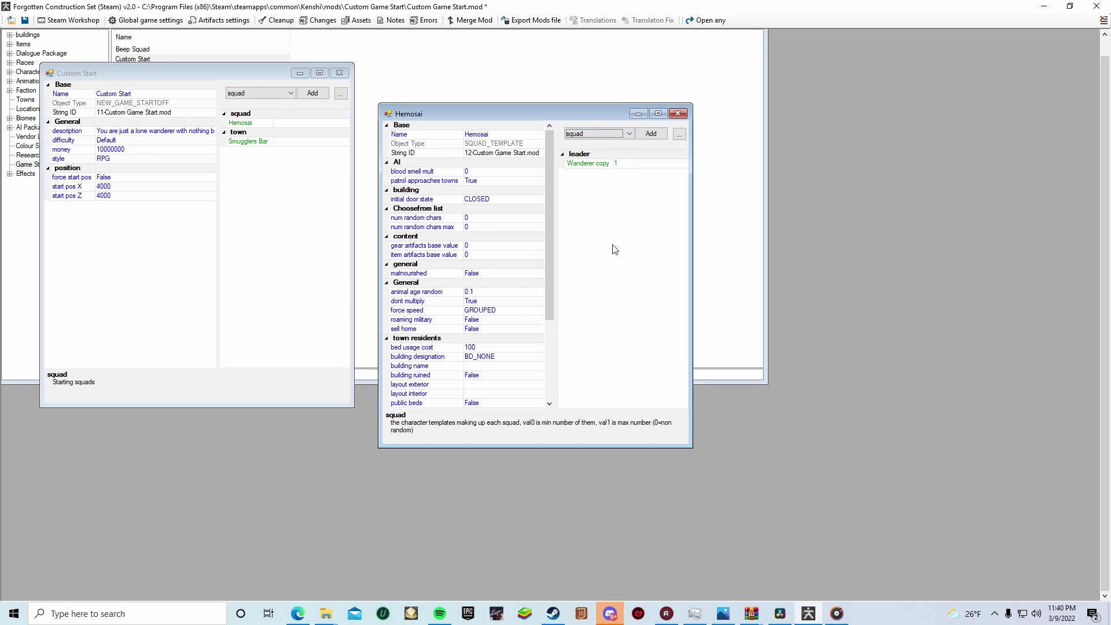
click(653, 135)
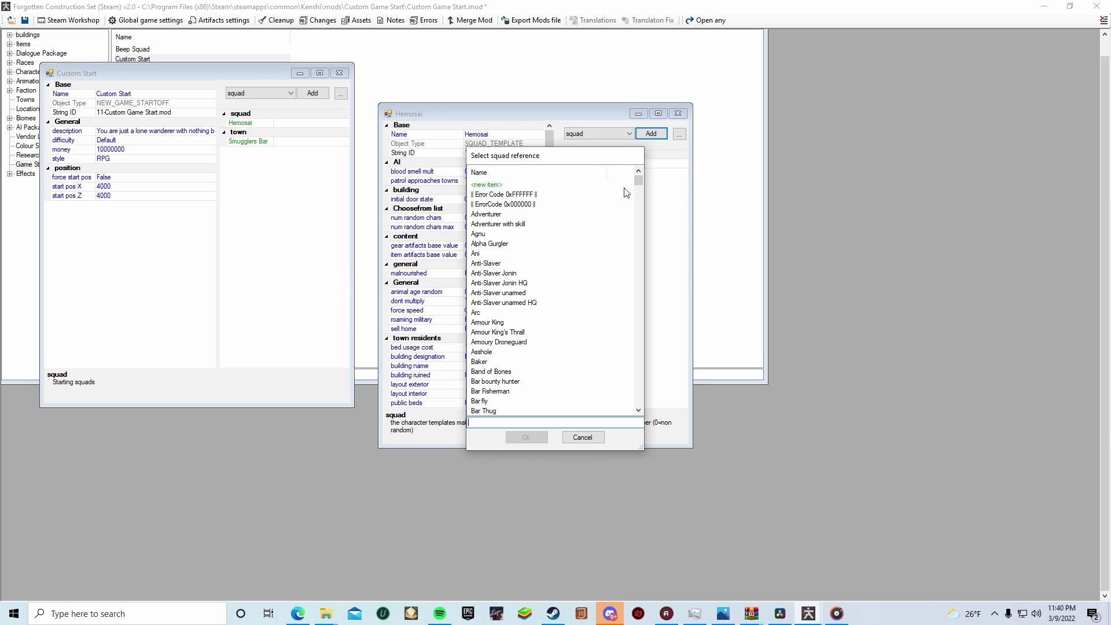
drag(638, 184, 650, 208)
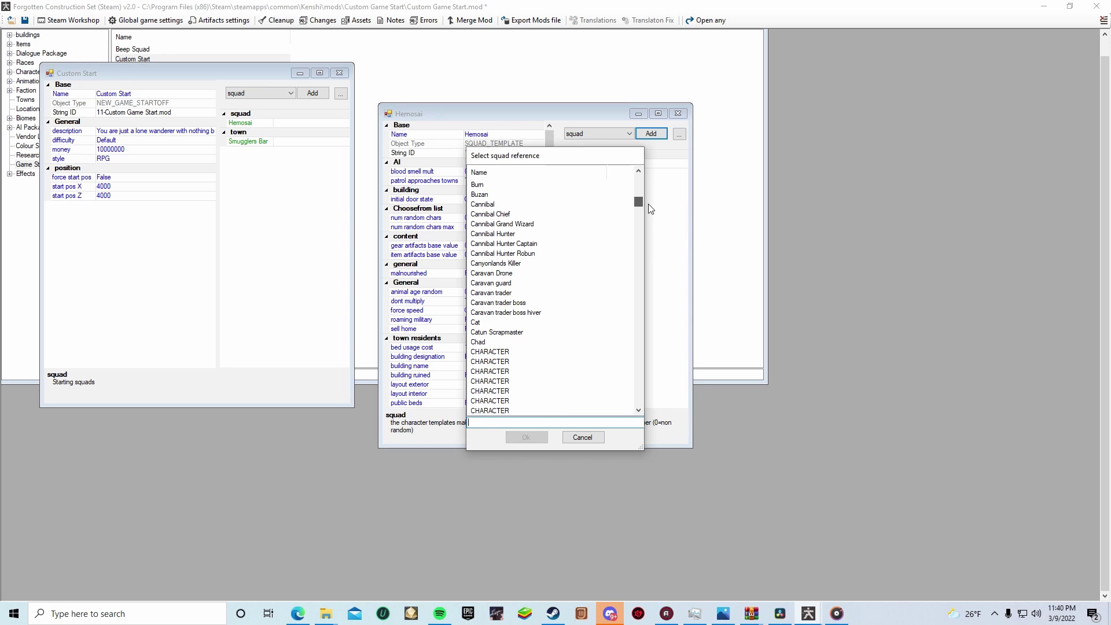
drag(651, 208, 643, 229)
click(497, 234)
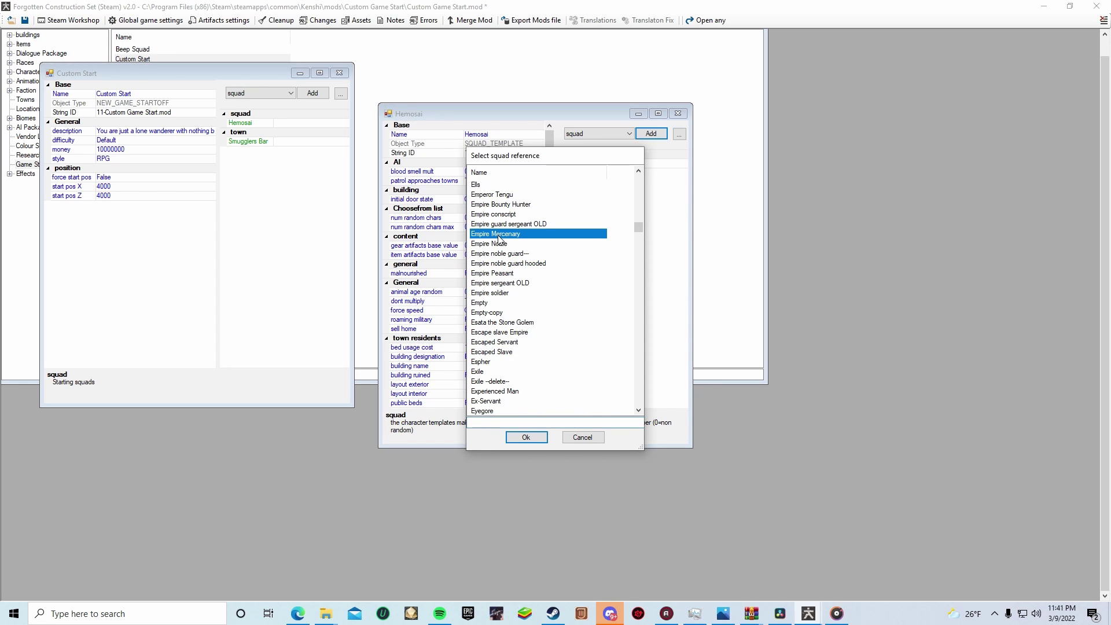
click(526, 437)
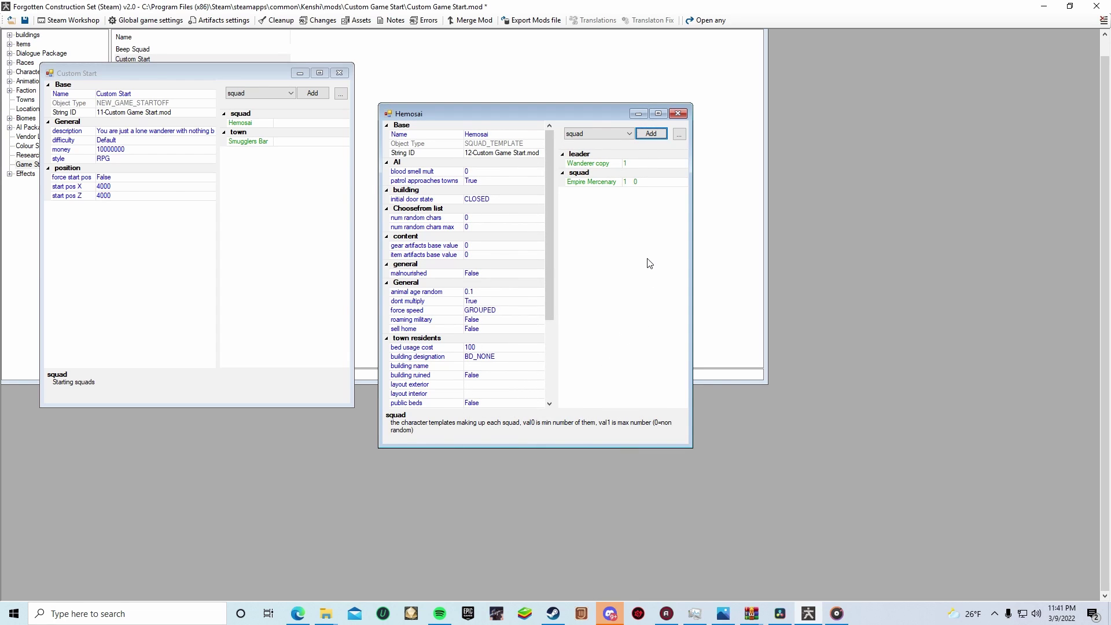
click(626, 182)
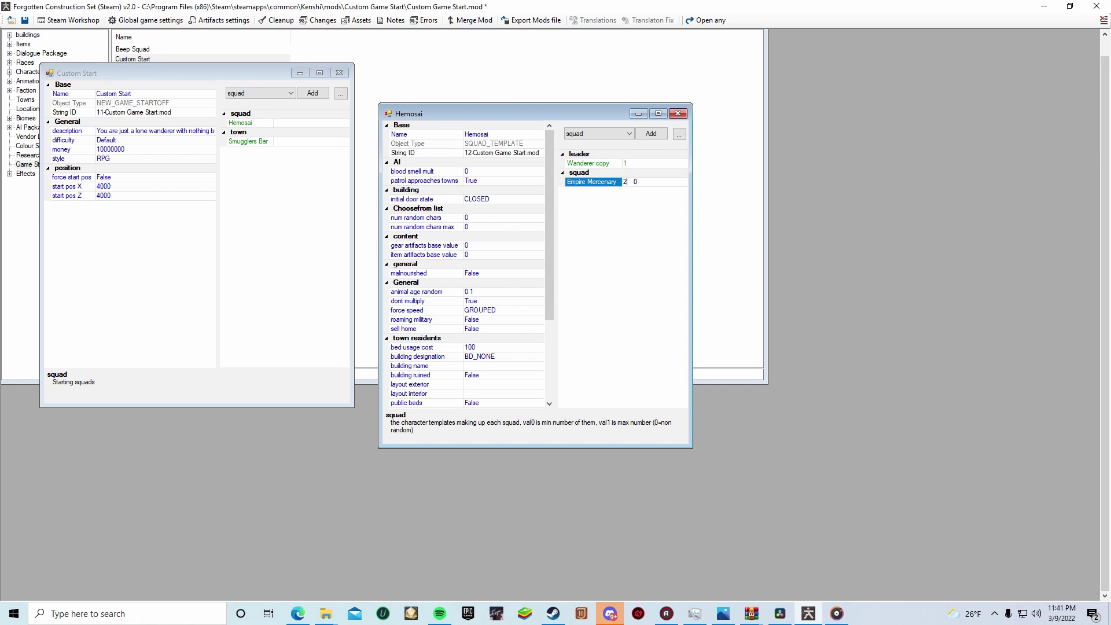
click(651, 134)
Close the Hemosai squad editor and the Custom Start editor windows.
click(678, 114)
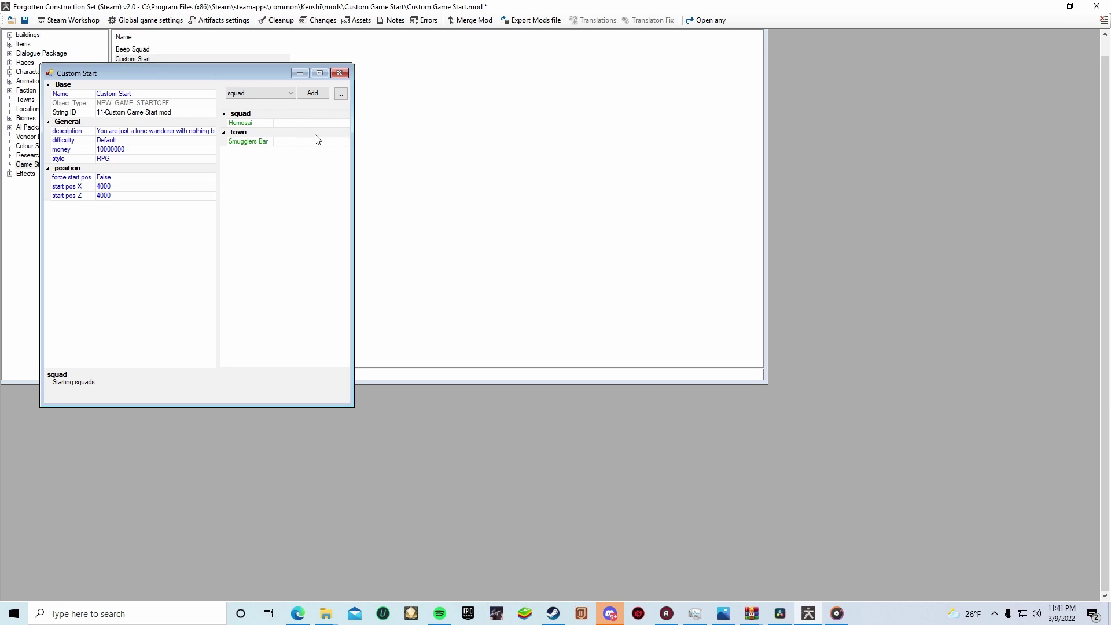
click(341, 74)
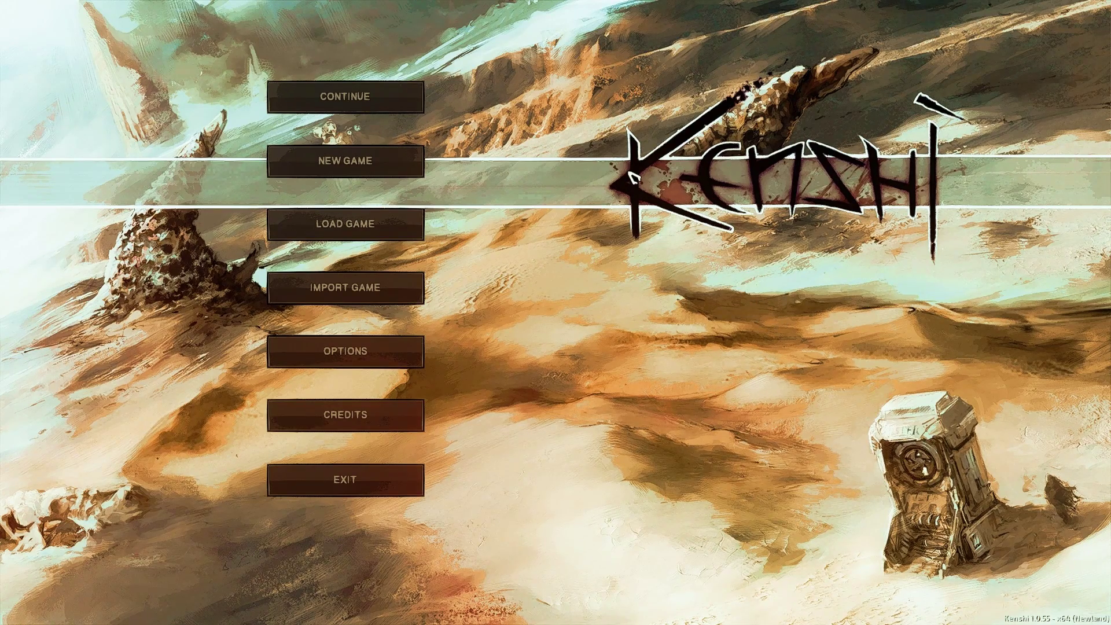
Start a new game, cycling the starting scenarios to Custom Start and beginning it.
click(395, 166)
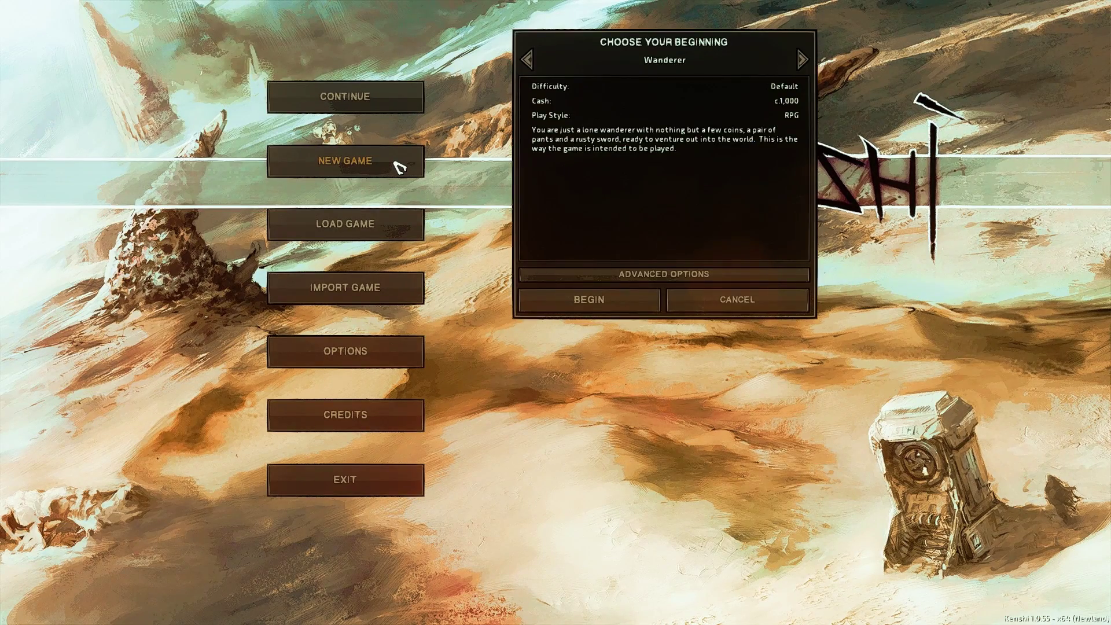
click(528, 59)
click(529, 59)
click(529, 60)
click(528, 60)
click(529, 60)
click(528, 60)
click(528, 59)
click(530, 60)
click(530, 60)
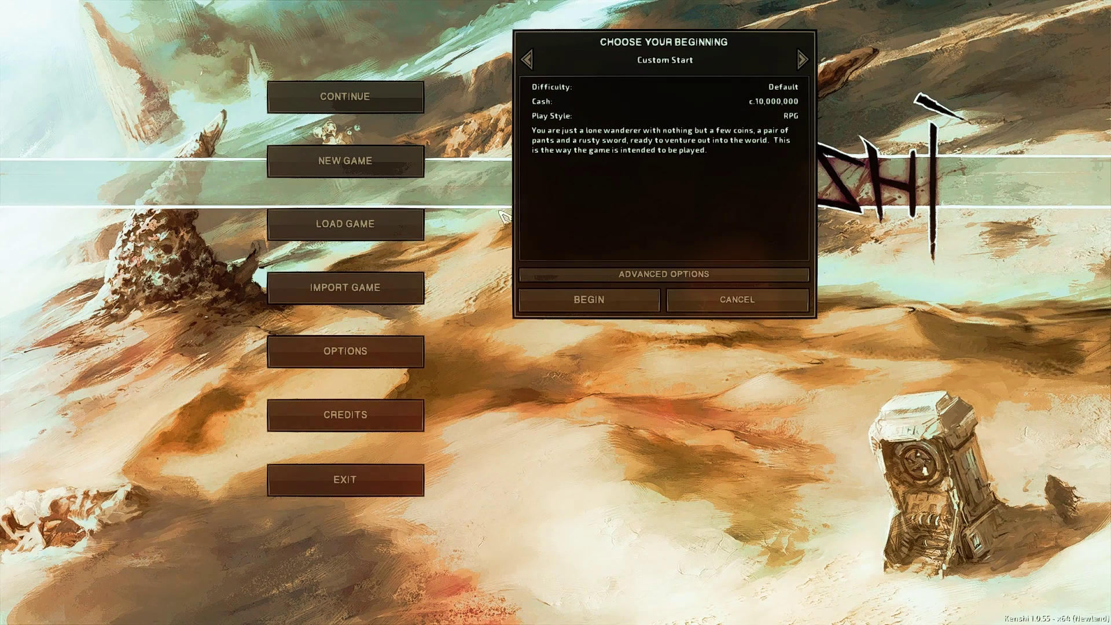
click(590, 308)
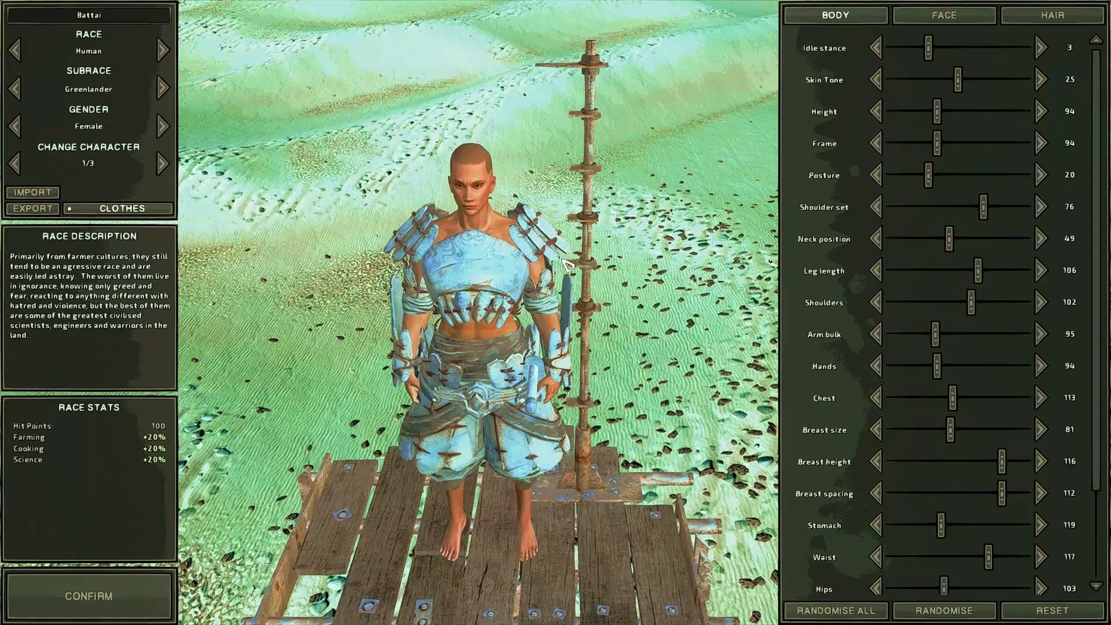
Review the three Custom Start characters and accept them to enter Shem.
click(165, 165)
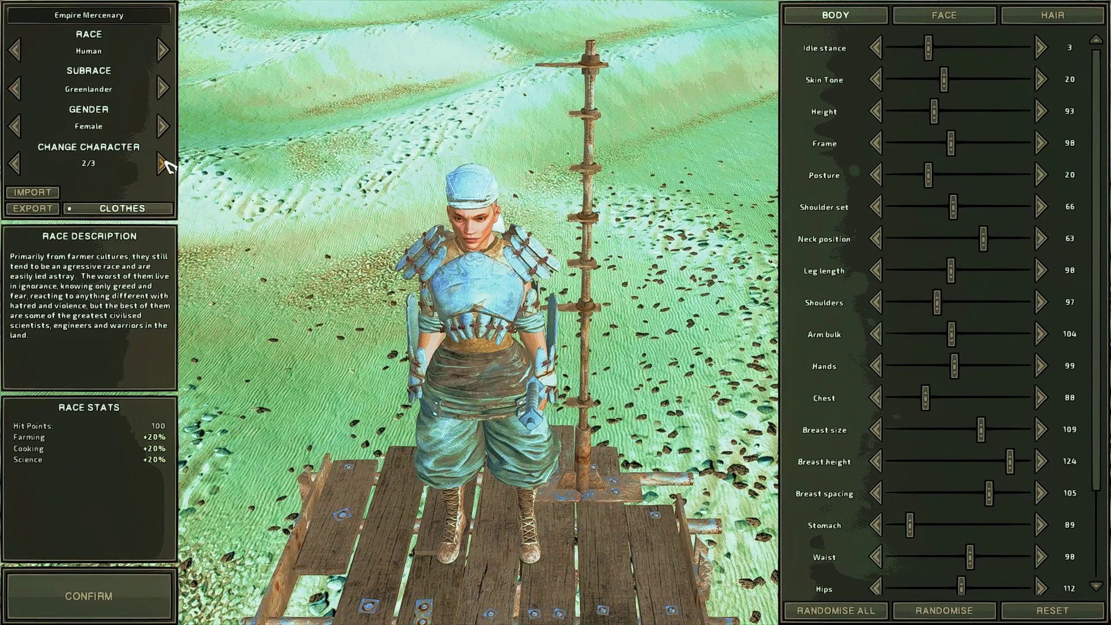
drag(394, 303, 305, 250)
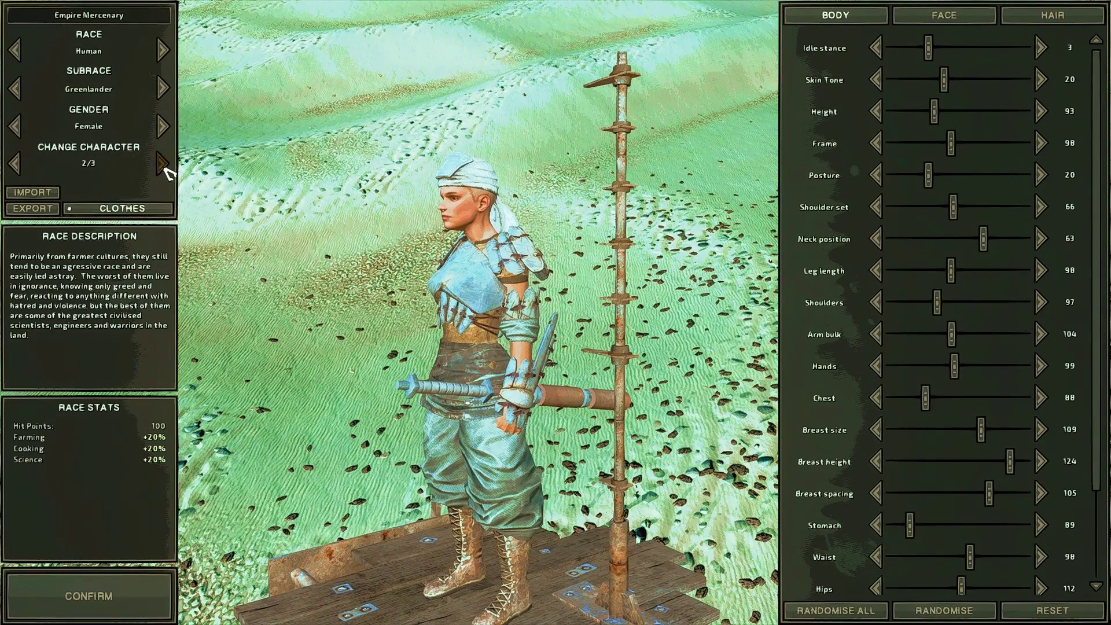
click(163, 165)
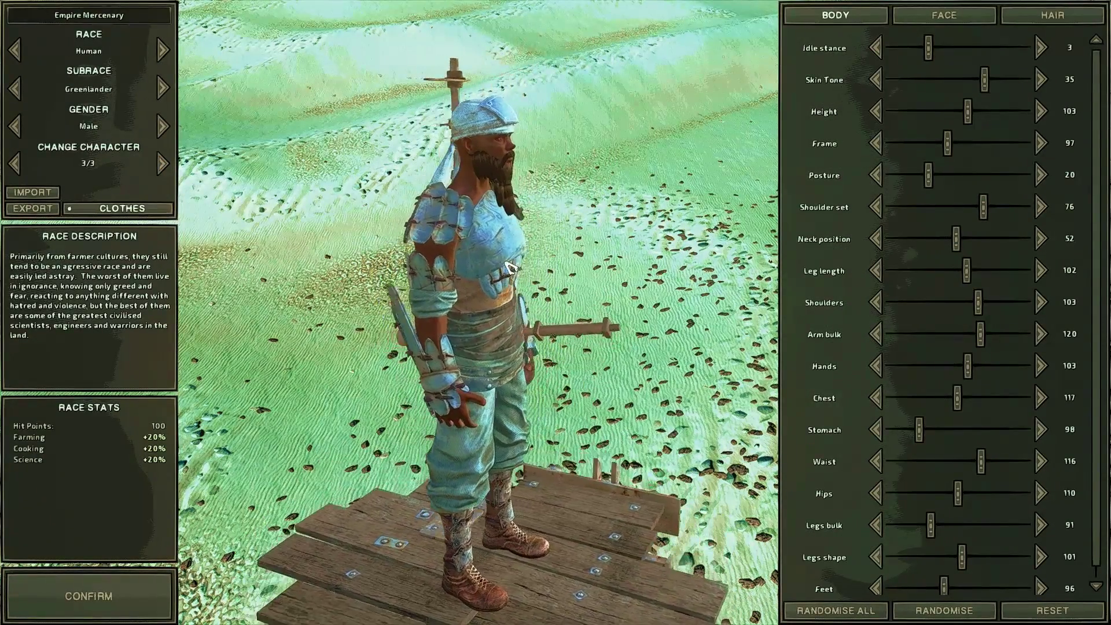
drag(505, 267, 360, 260)
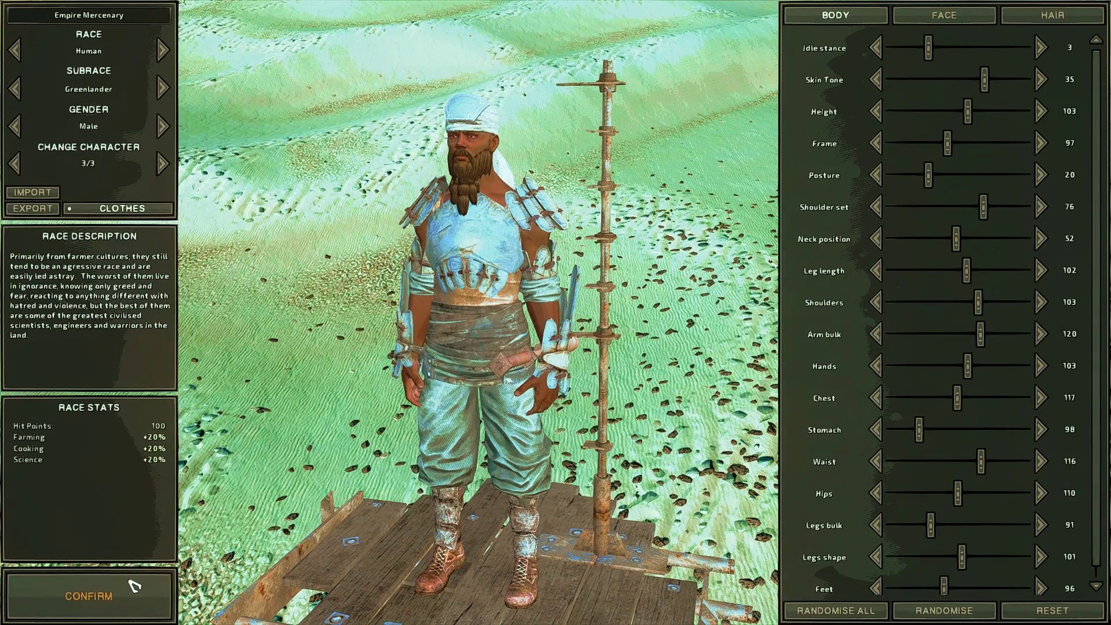
click(88, 596)
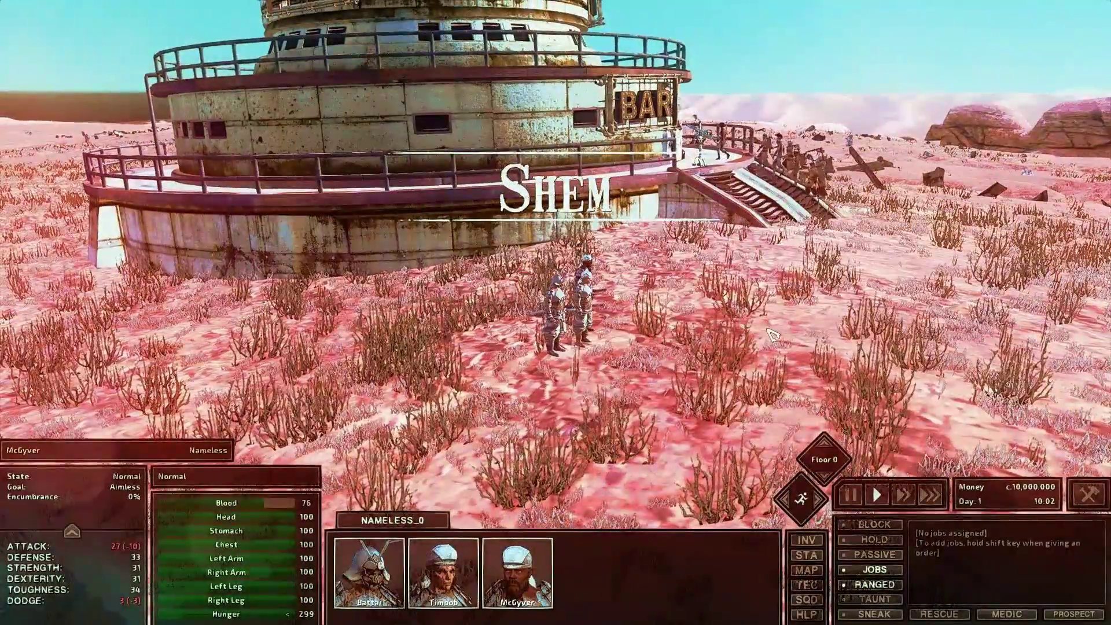
Send the squad toward the Shem bar and inspect Battai's inventory items.
right_click(774, 334)
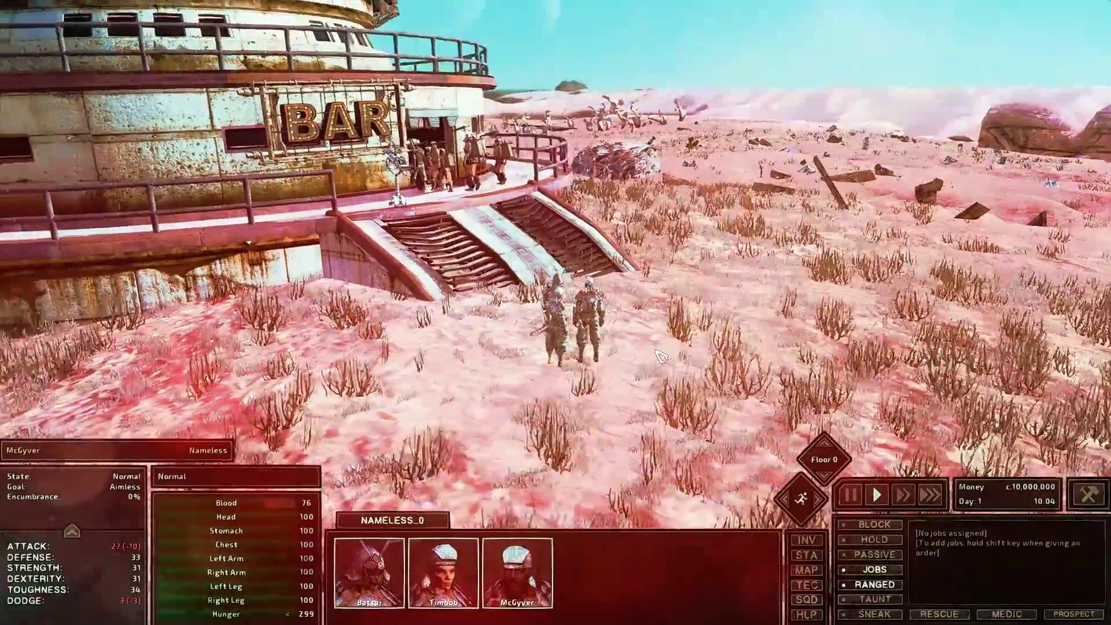
middle_drag(660, 356, 654, 389)
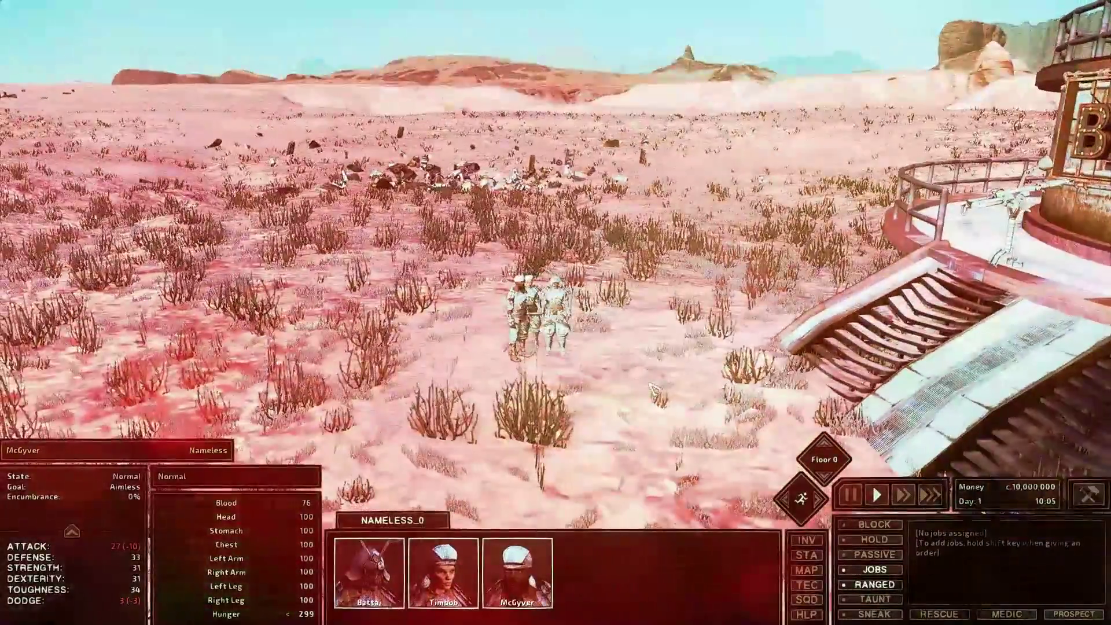
click(370, 590)
key(i)
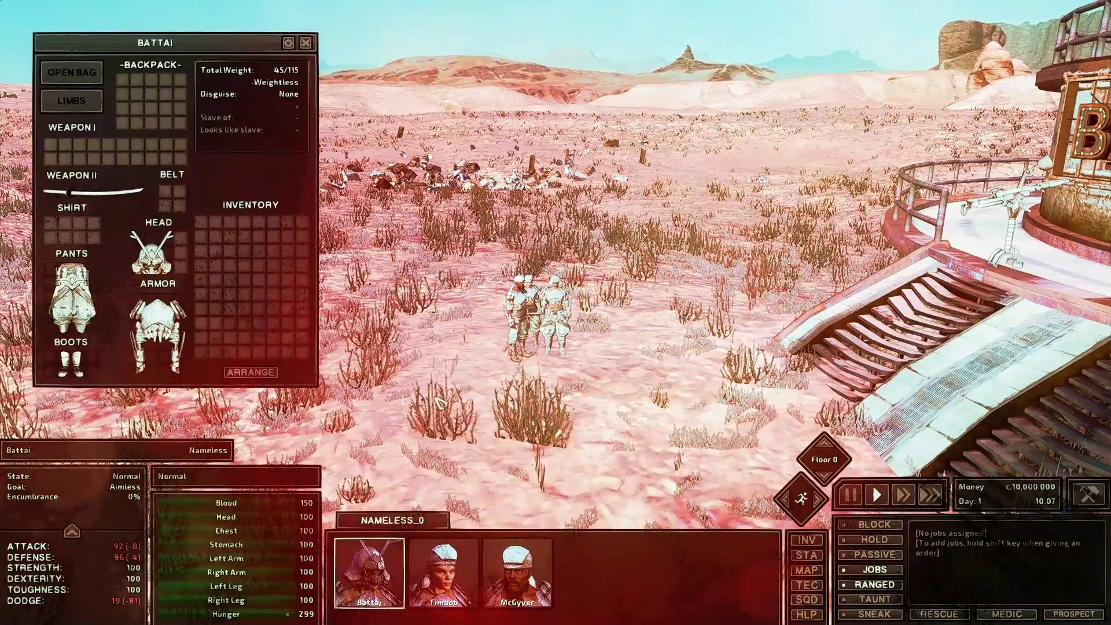
mouse_move(112, 203)
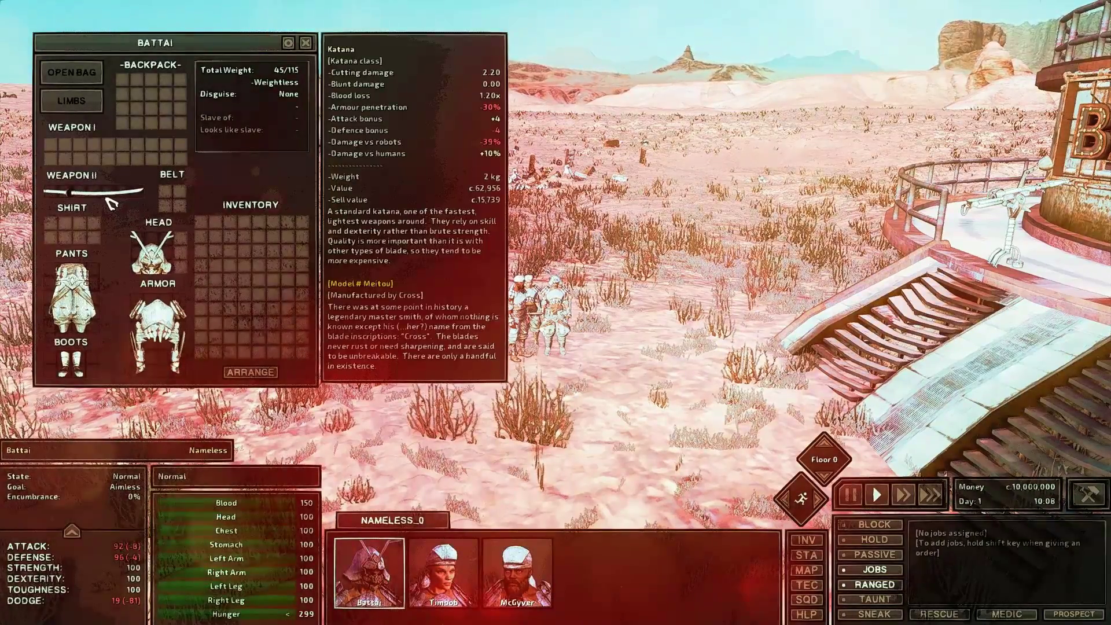
mouse_move(163, 265)
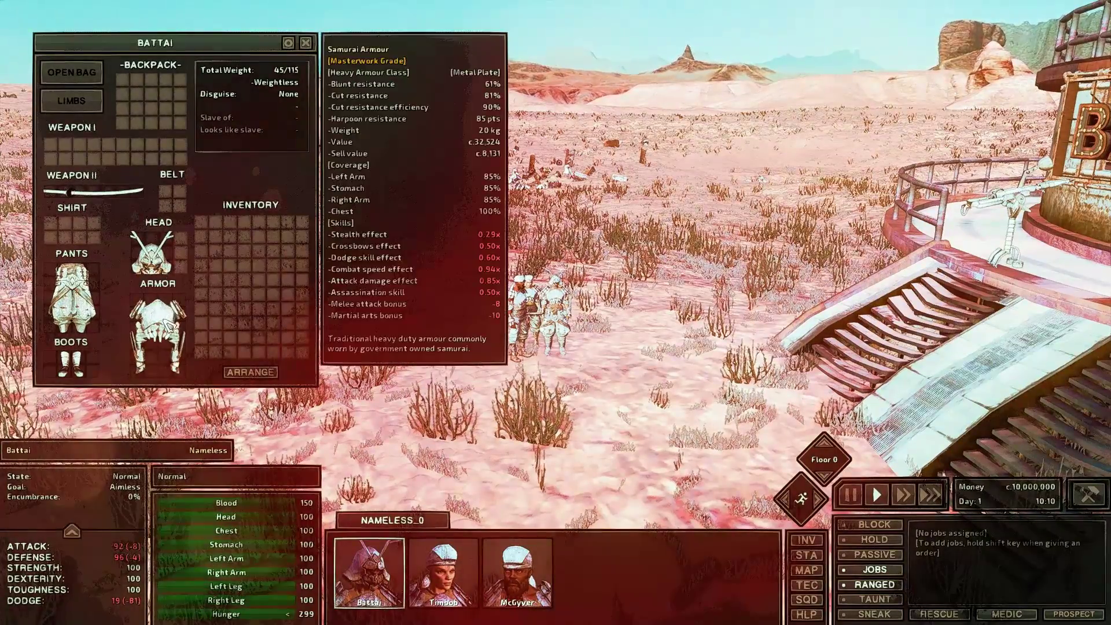
mouse_move(87, 312)
mouse_move(67, 378)
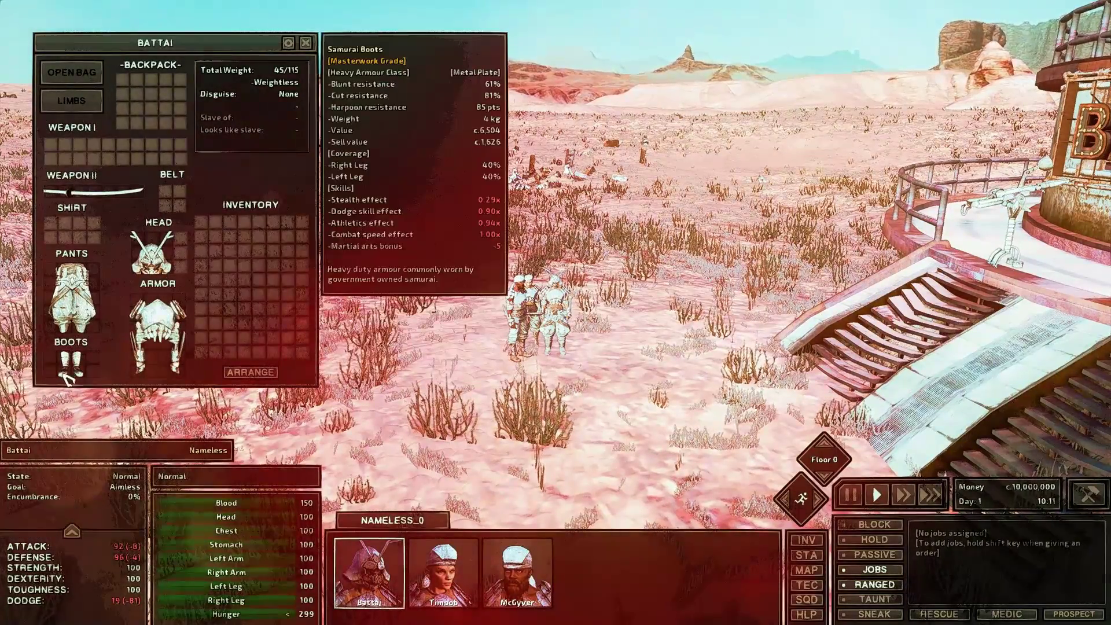
Close the inventory and bring up Battai's attributes and skills sheet.
click(306, 43)
key(i)
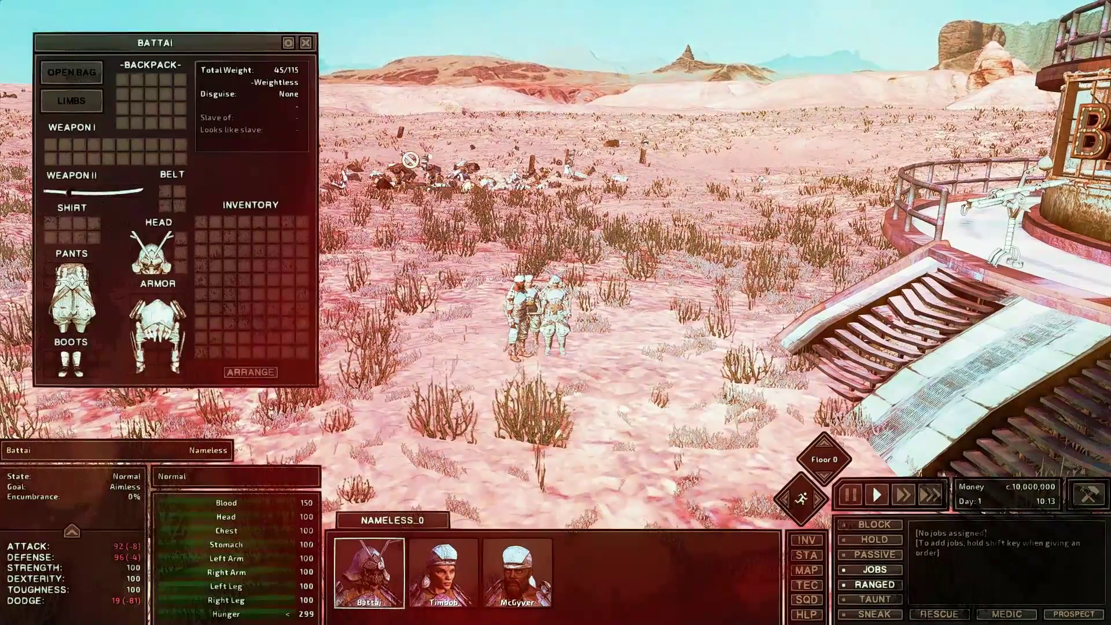
key(i)
key(p)
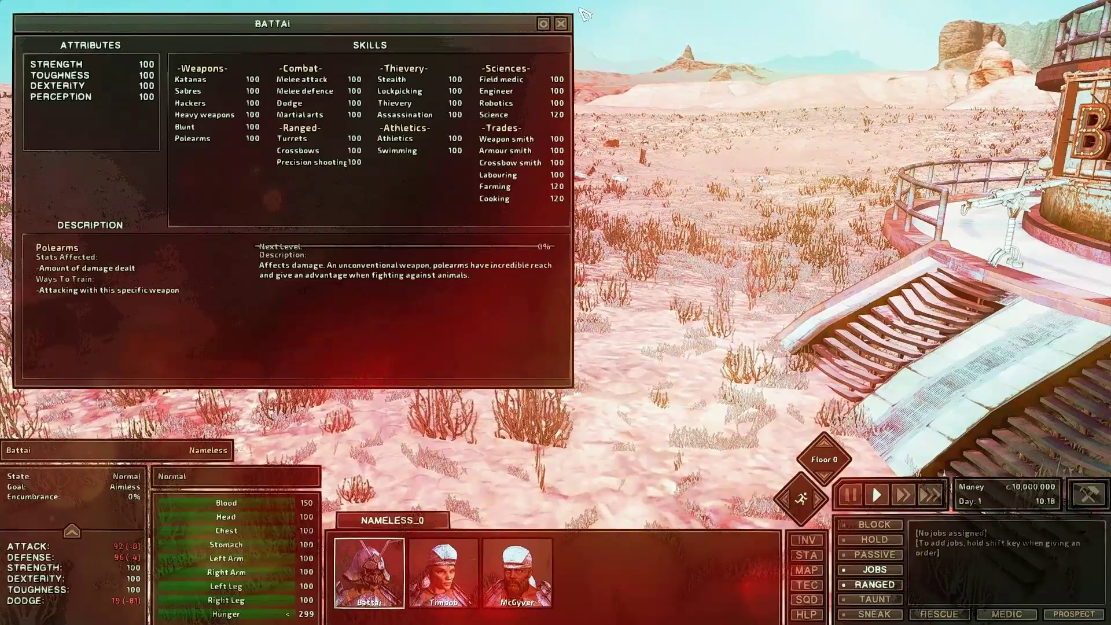
Move Frank and both Pack Bulls from Tegredy Farms Animals into the Fighters squad.
click(561, 23)
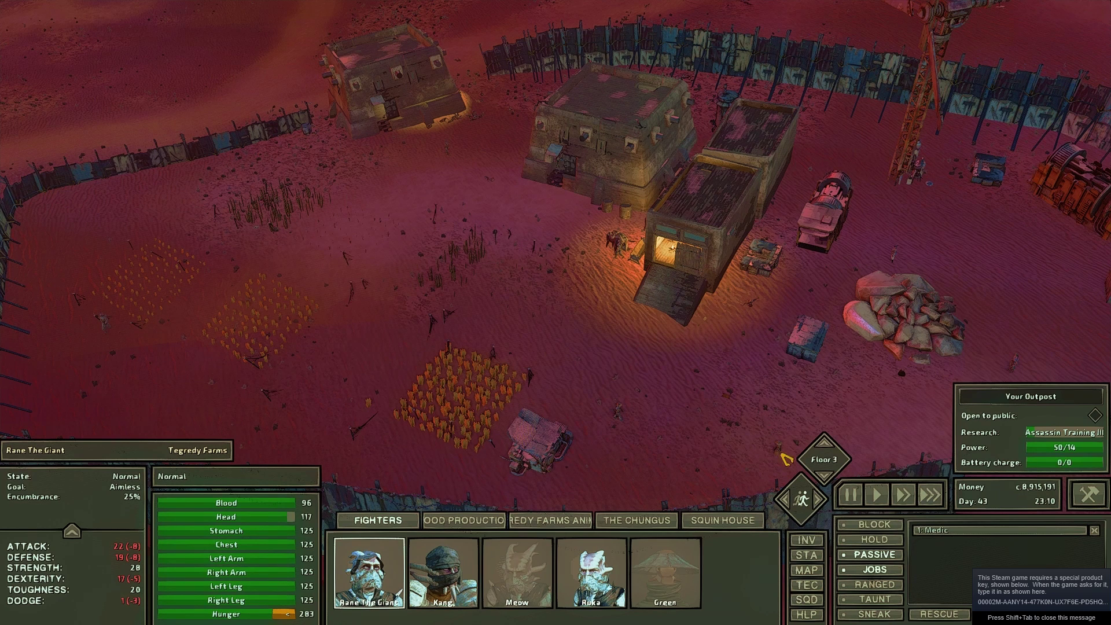
click(806, 599)
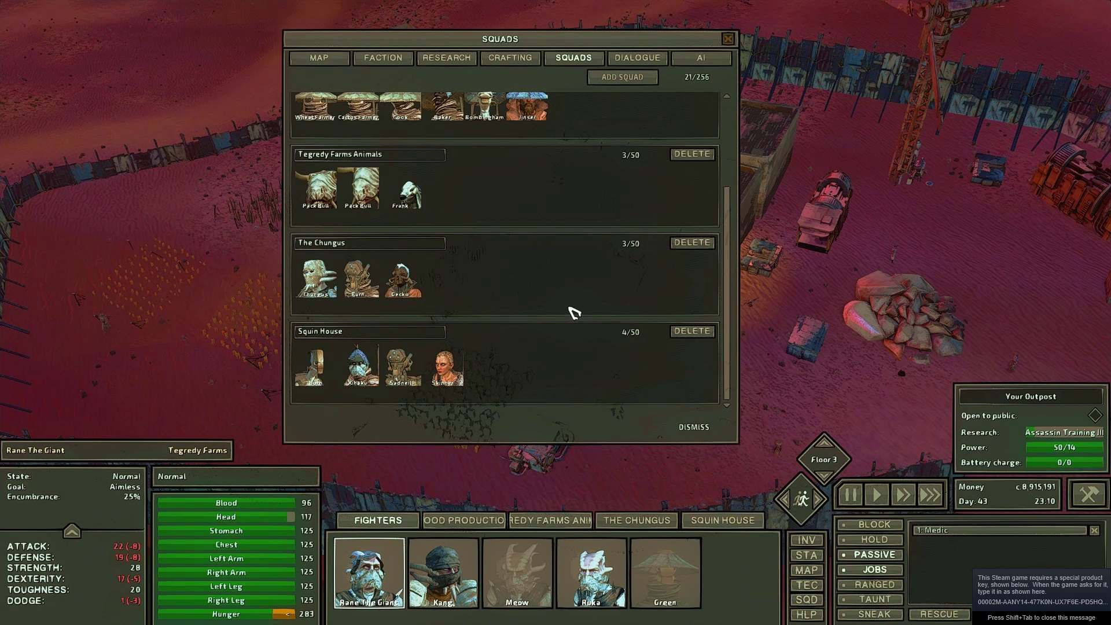
drag(728, 230, 707, 117)
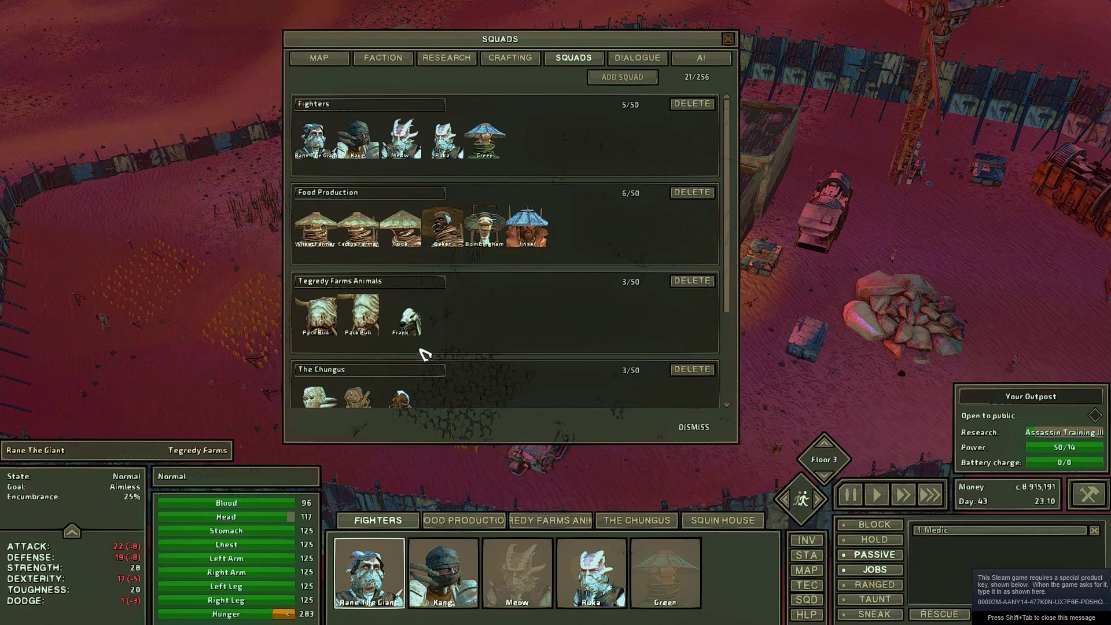
drag(408, 319, 560, 170)
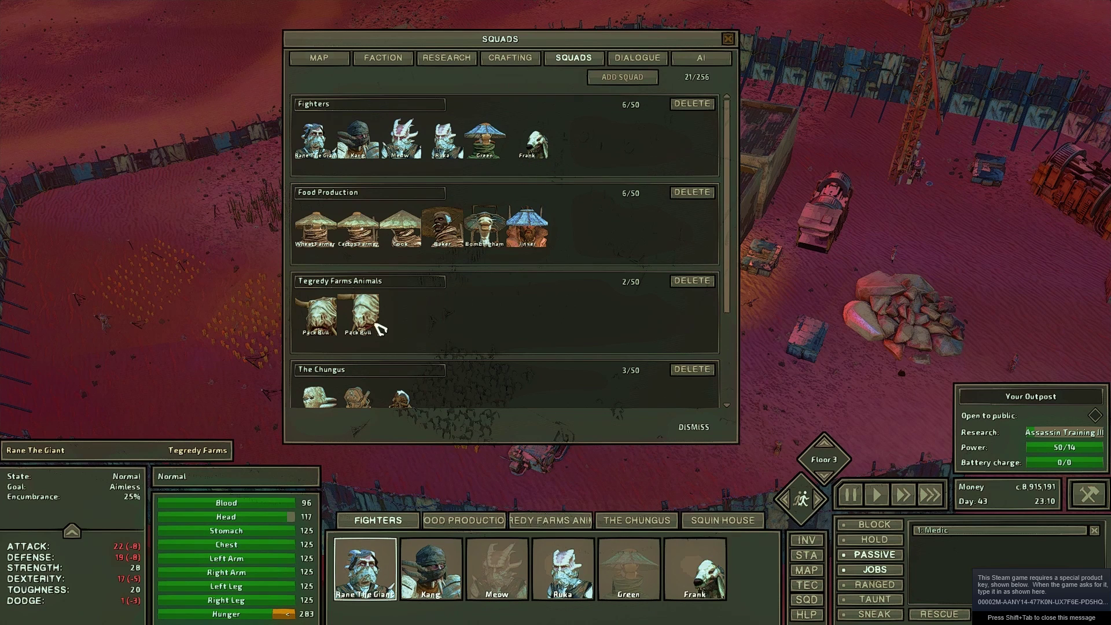
drag(377, 325, 616, 170)
drag(344, 311, 616, 152)
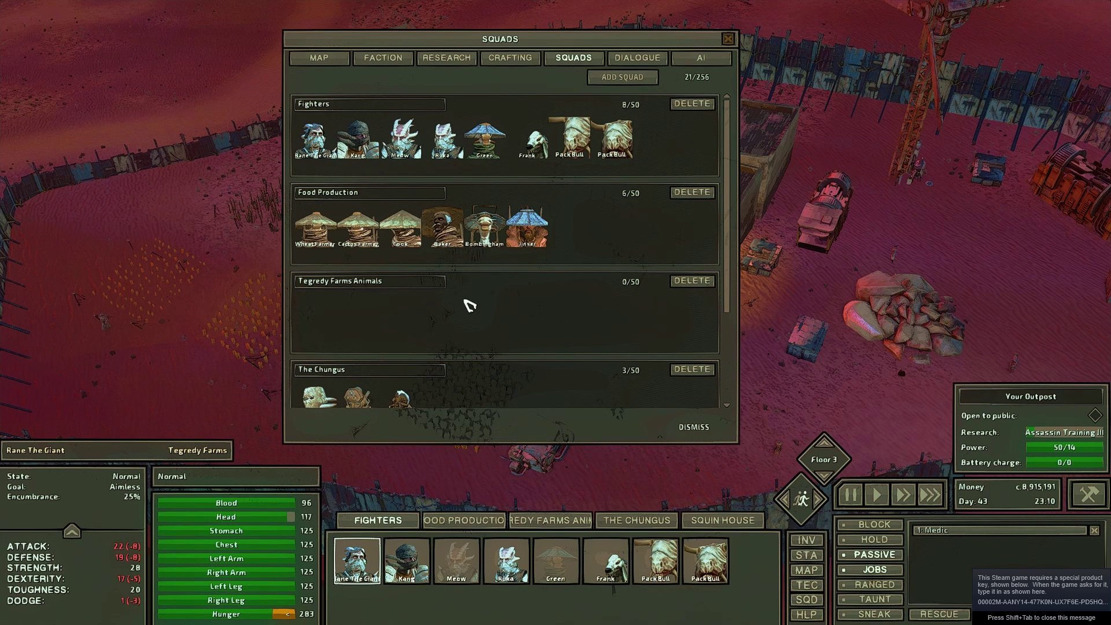
click(728, 38)
Save the game as 'Squad Transfer!' and choose Exit from the pause menu.
key(Escape)
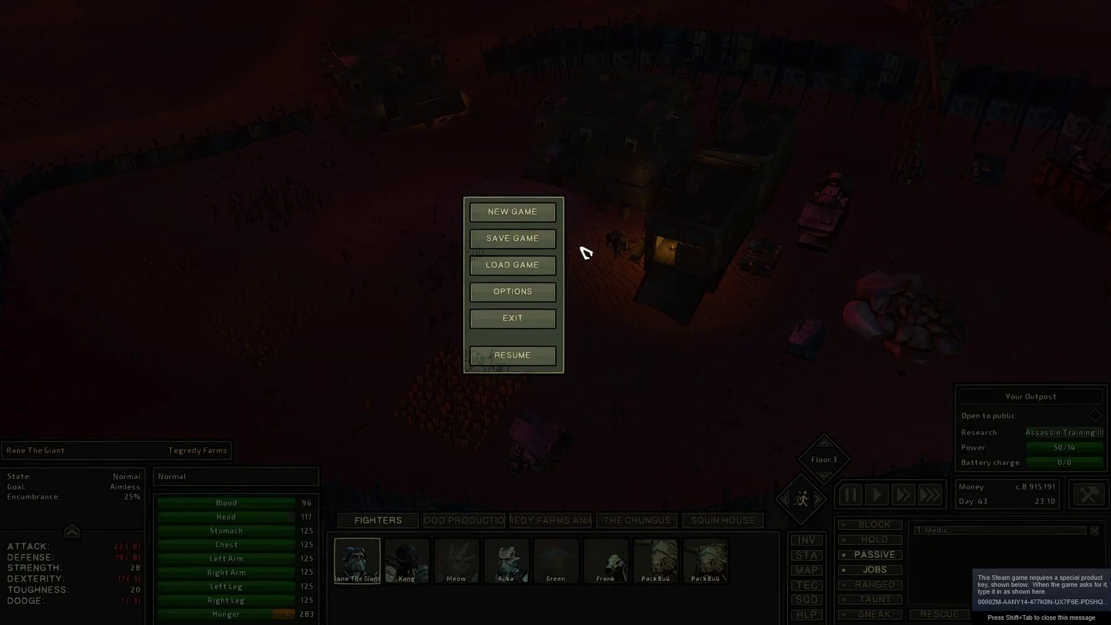
click(517, 242)
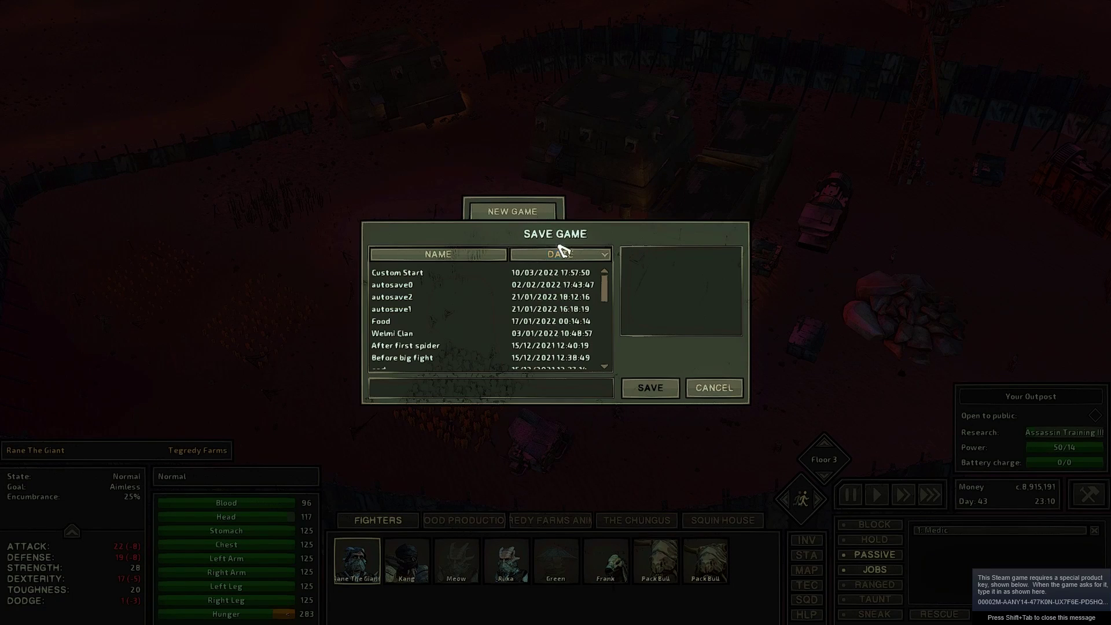
click(545, 385)
text(Squad Transfer)
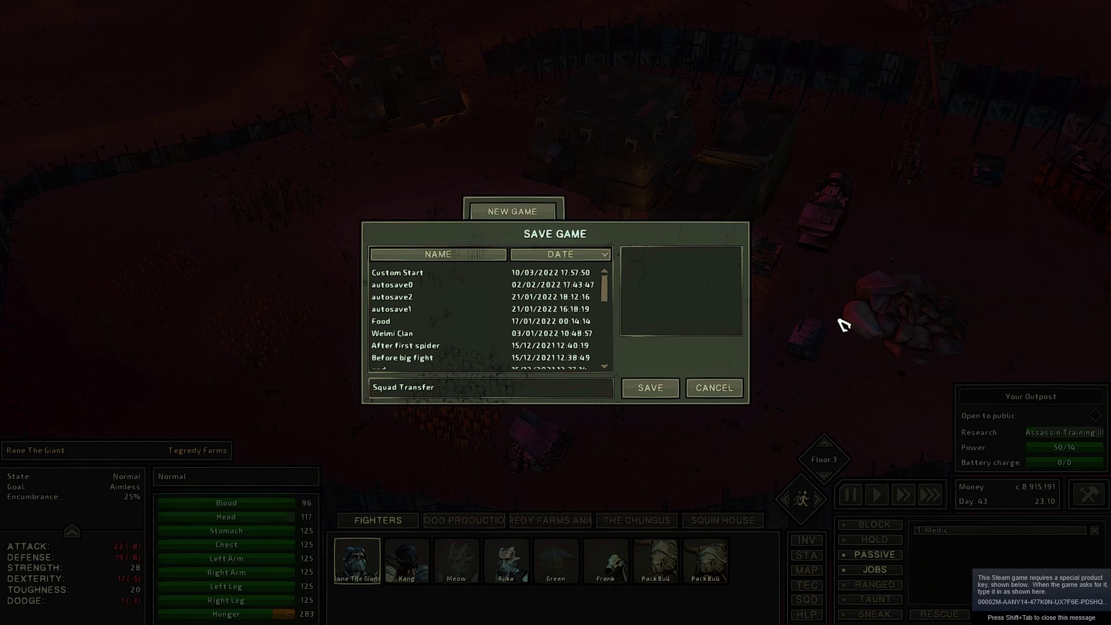
click(659, 390)
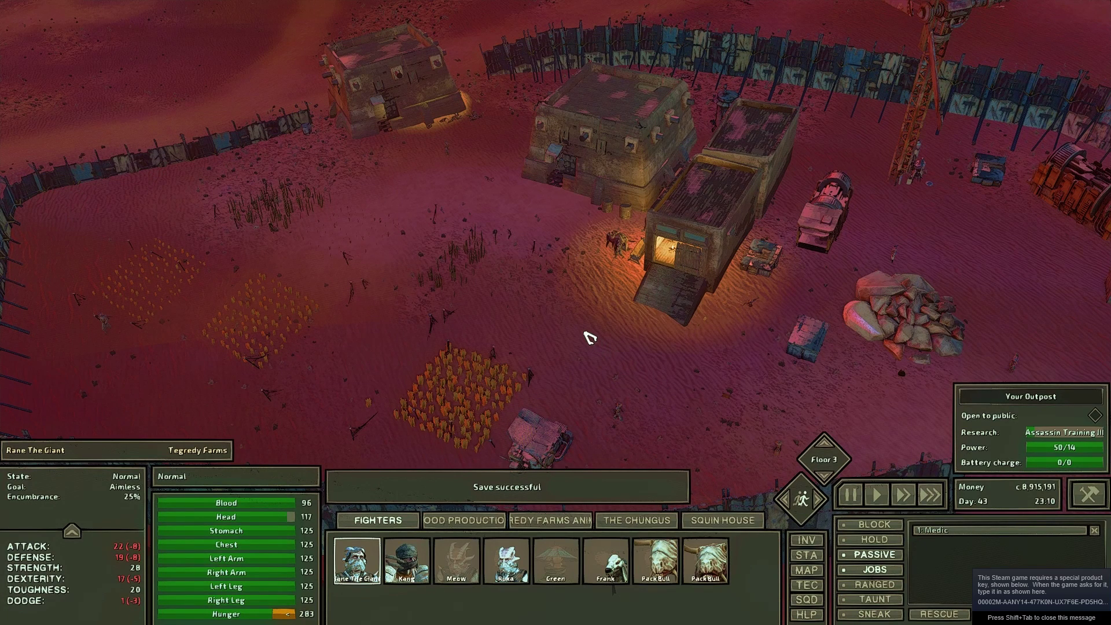
key(Escape)
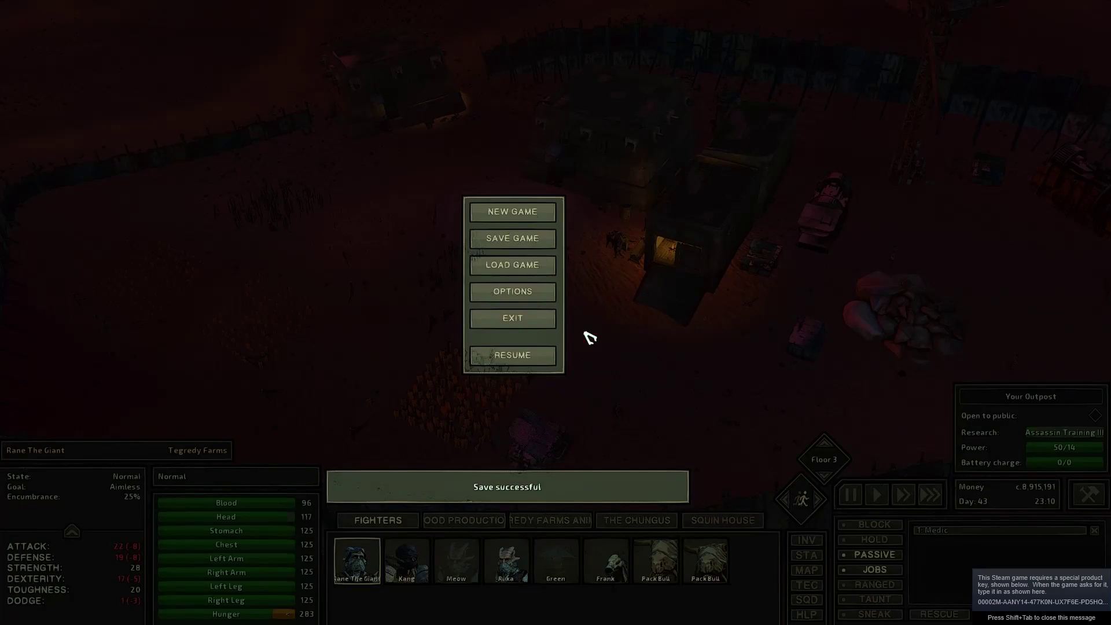
click(541, 326)
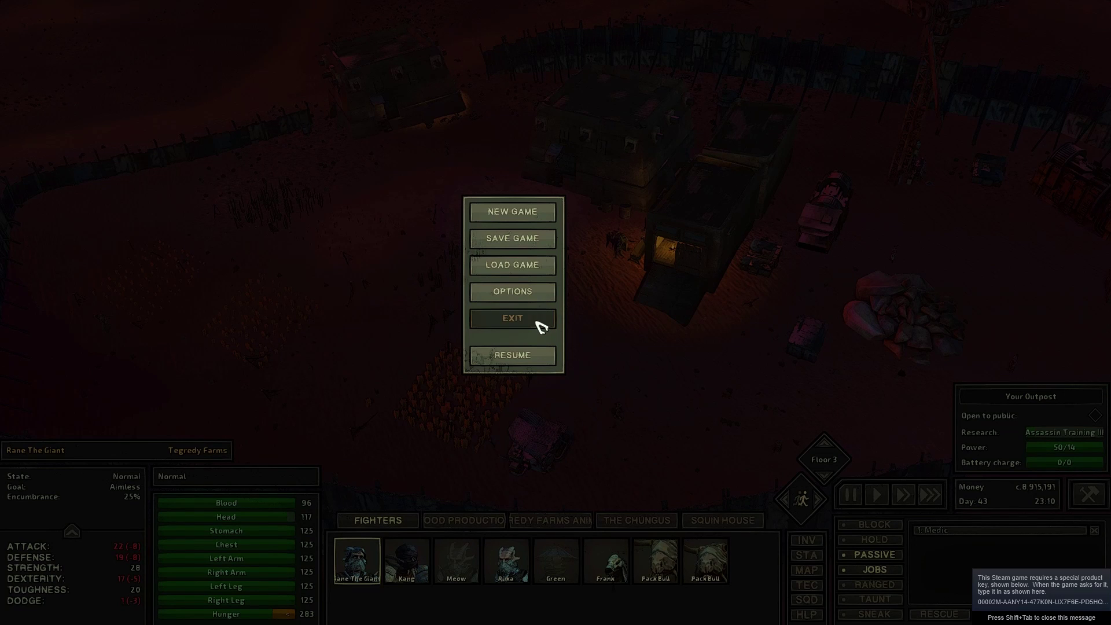
Quit Kenshi and copy Nameless_0.platoon from the Custom Start save's platoon folder.
click(526, 343)
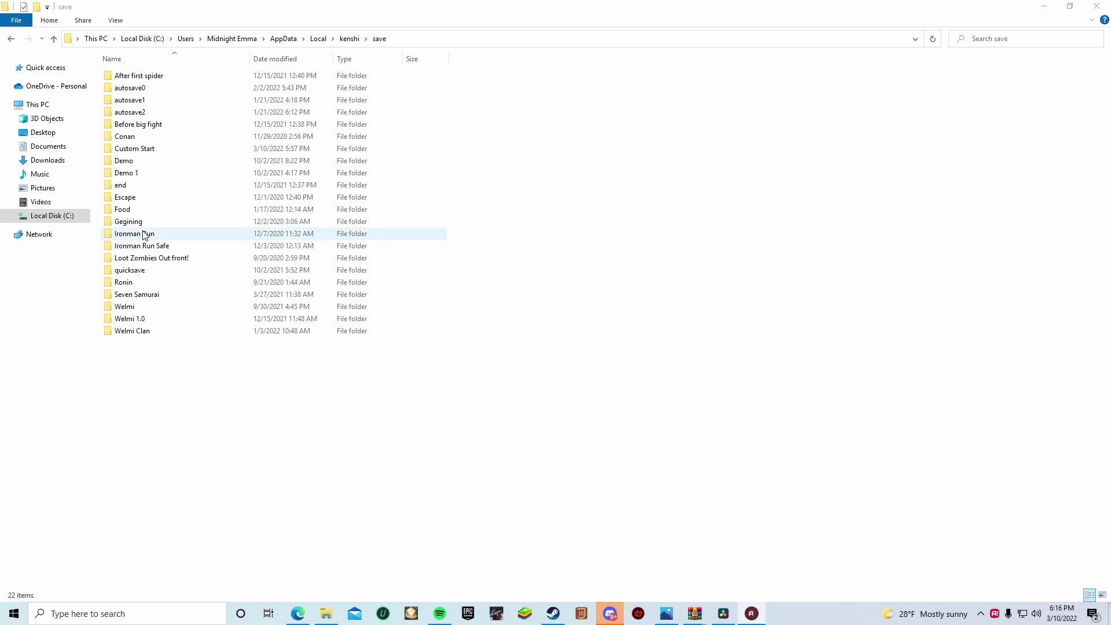
double_click(137, 148)
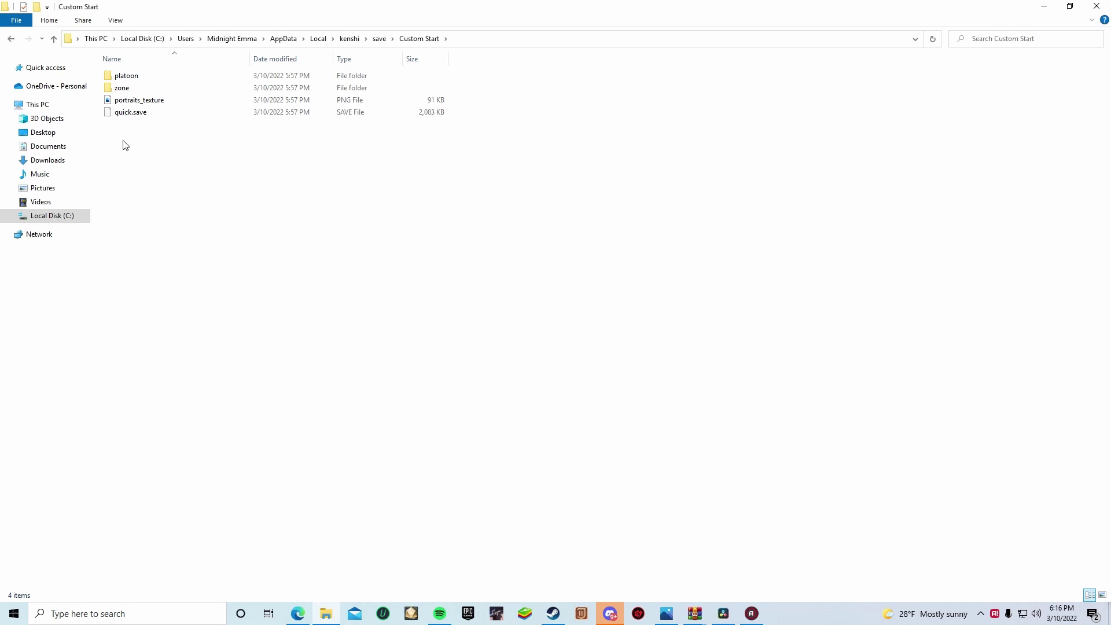
double_click(125, 76)
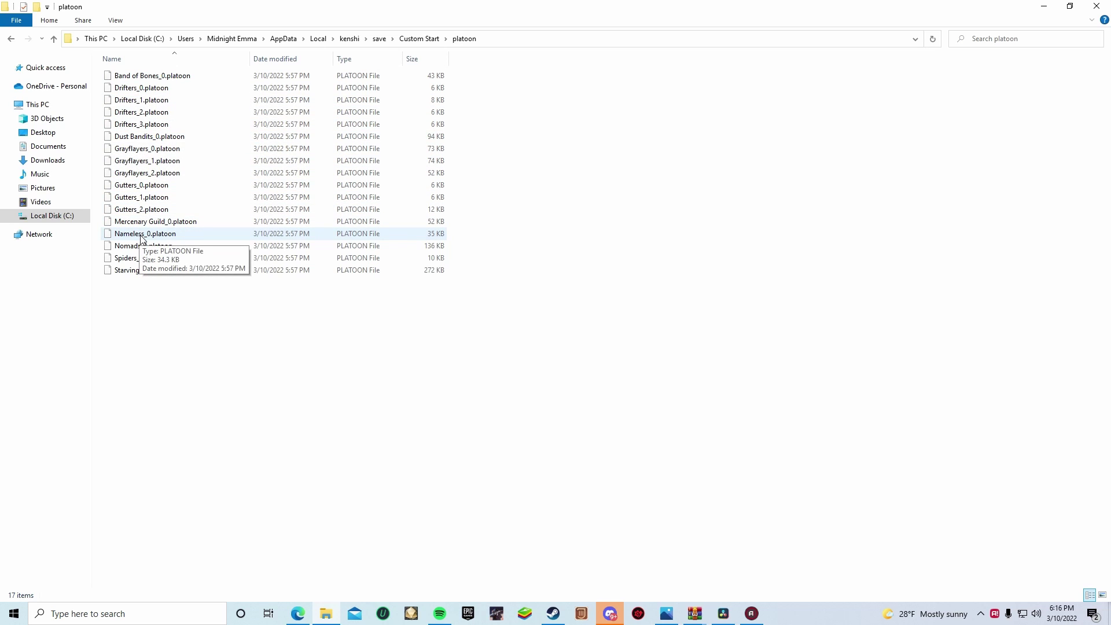
click(143, 234)
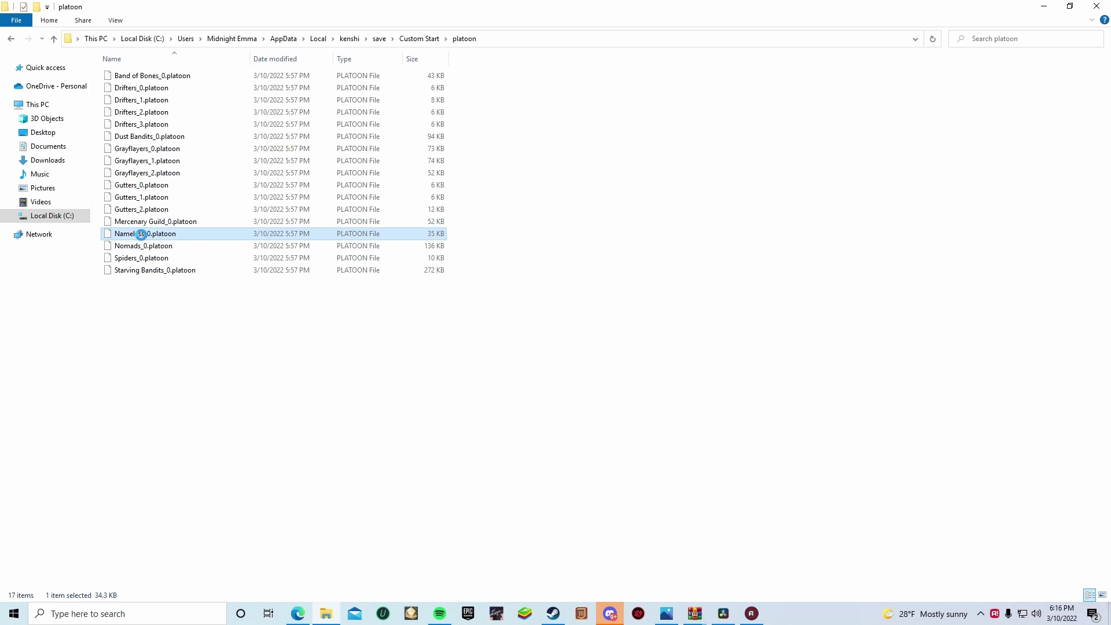
right_click(142, 235)
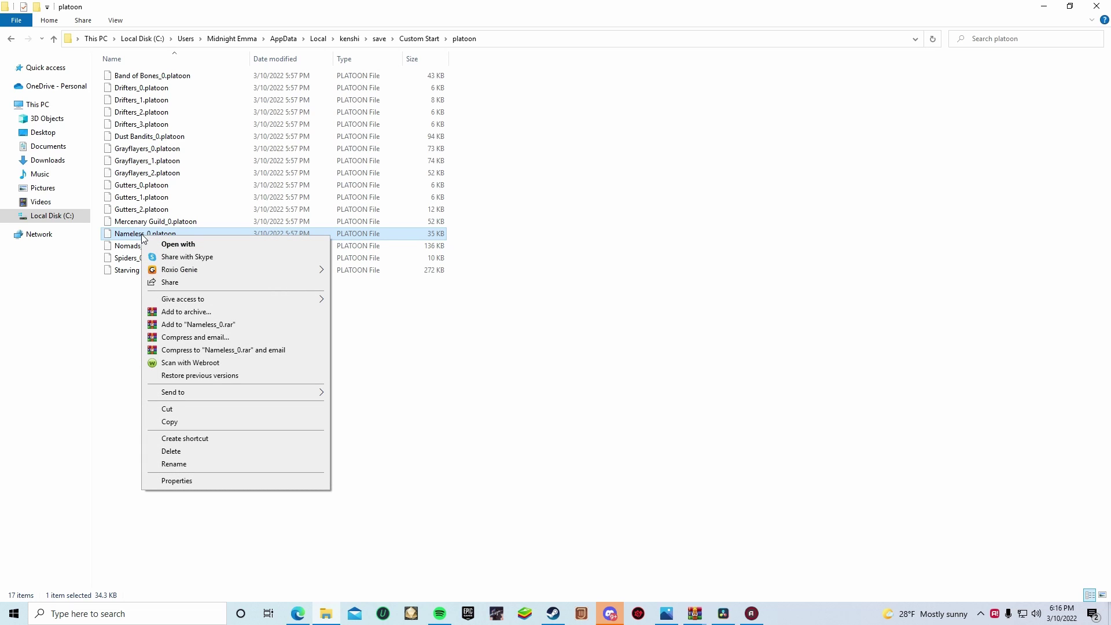
click(173, 423)
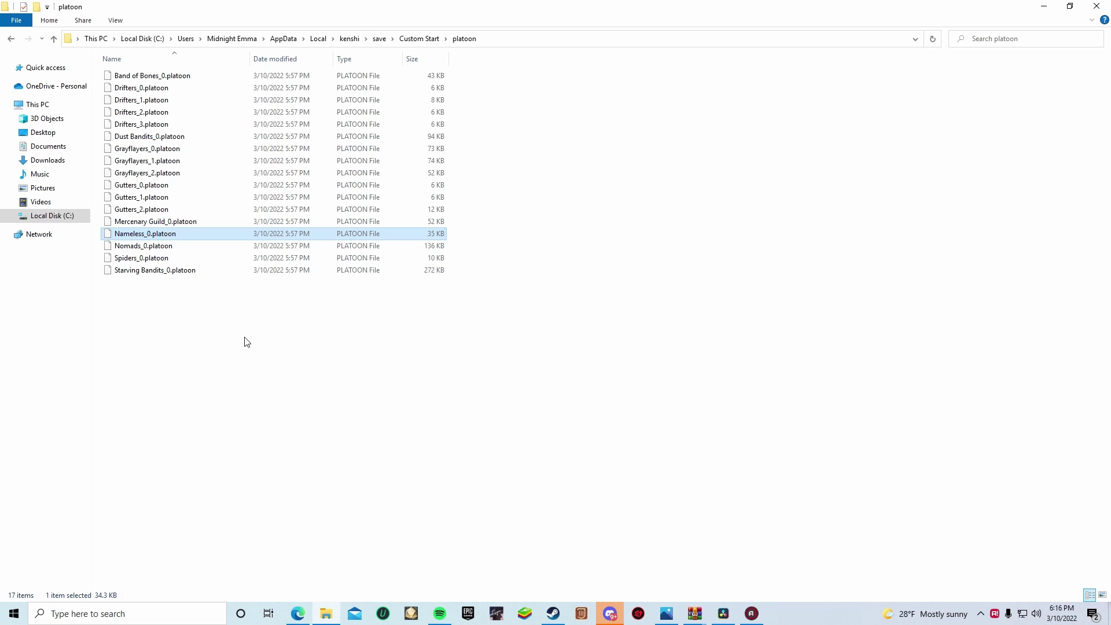
Navigate to the Squad Transfer! save's platoon folder and scroll through its 427 files.
click(12, 42)
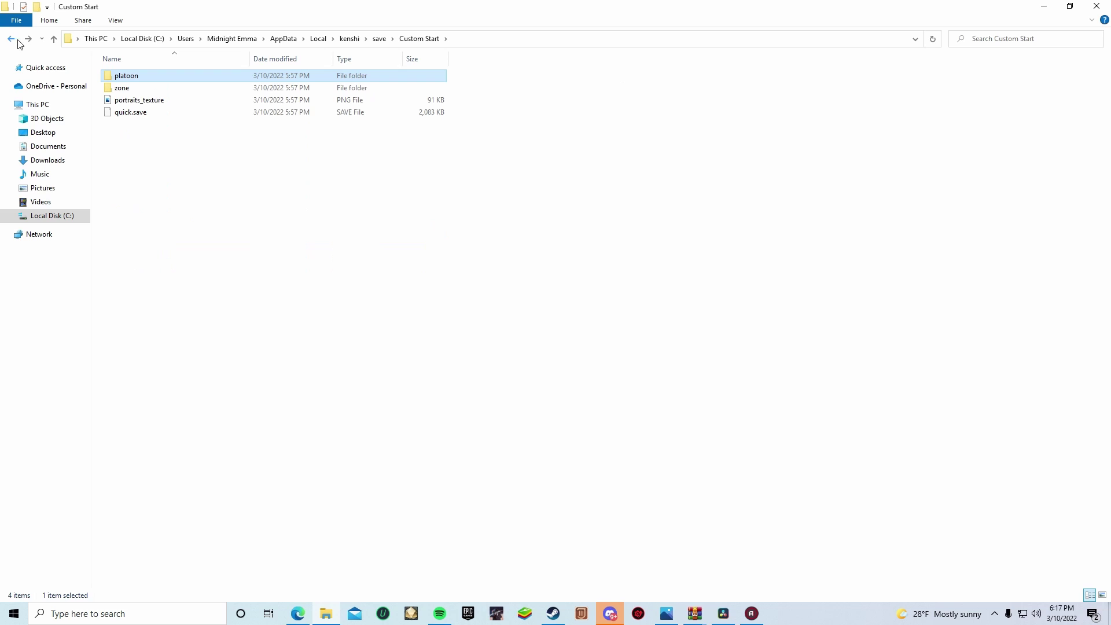
click(11, 39)
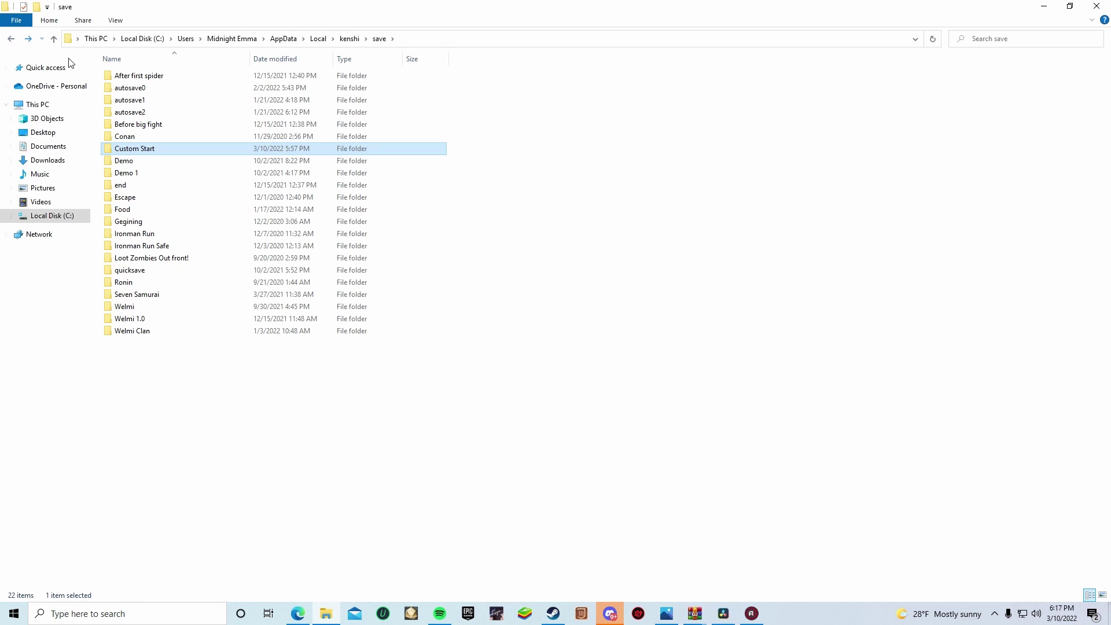
click(124, 310)
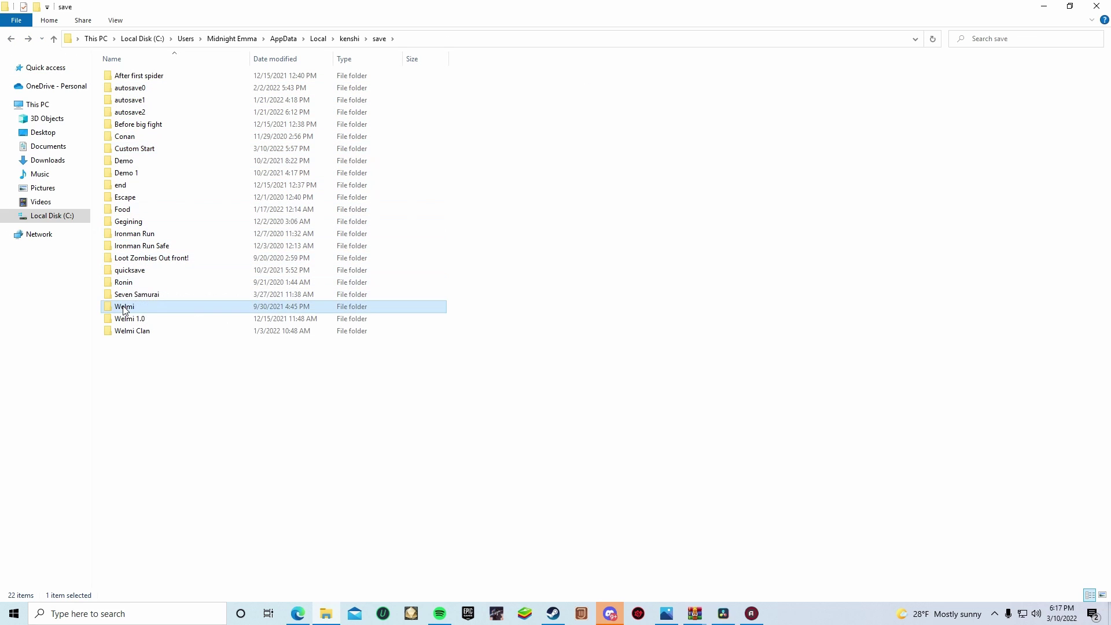
double_click(124, 311)
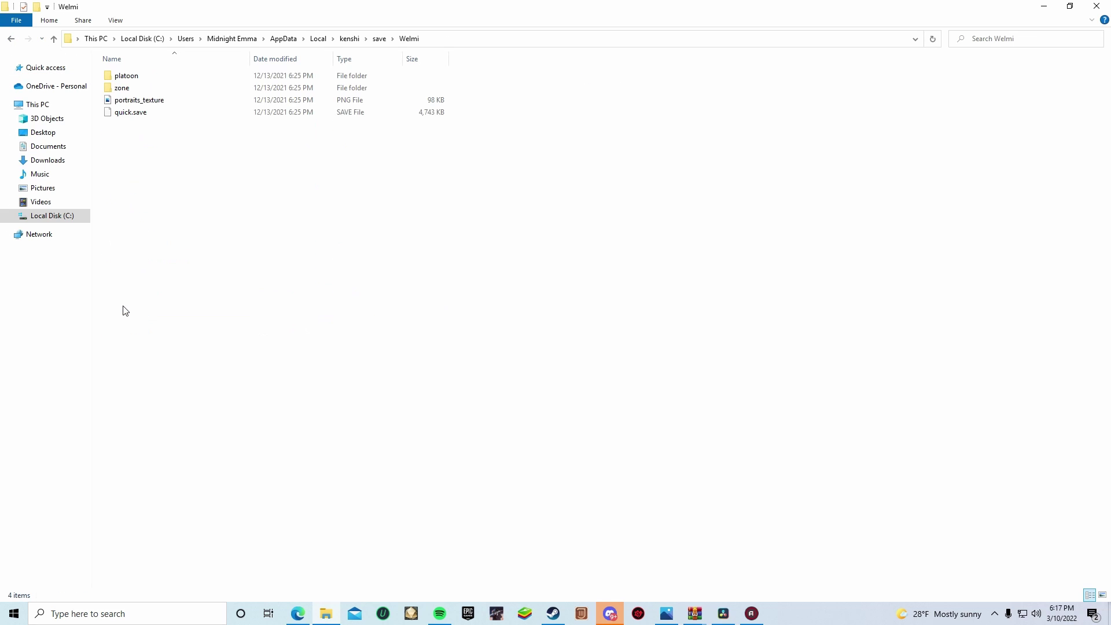
click(124, 78)
double_click(124, 77)
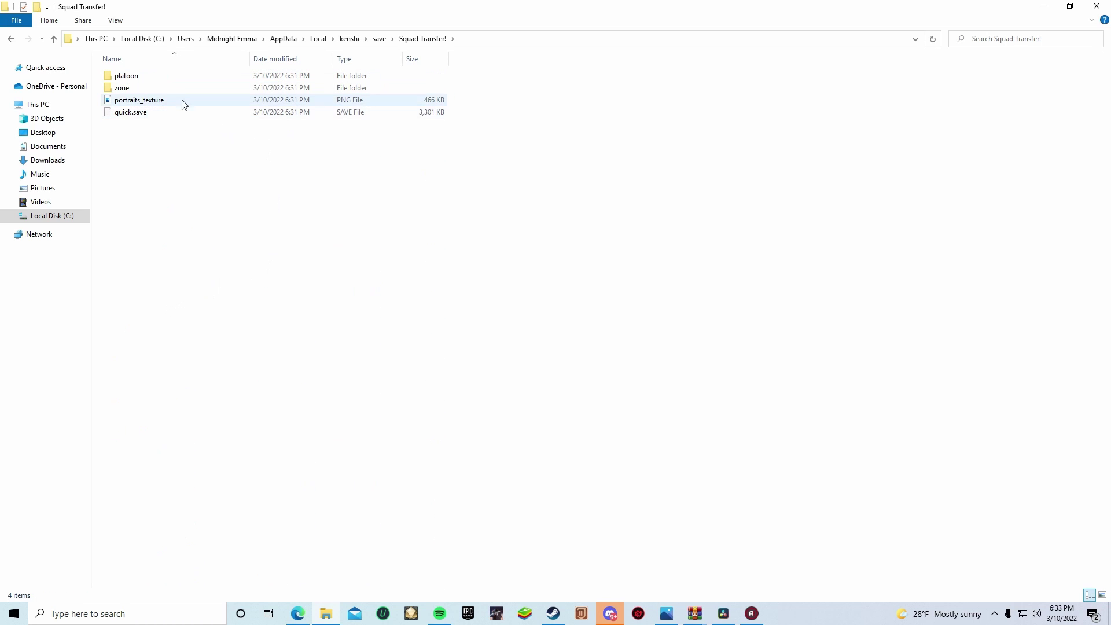
double_click(137, 77)
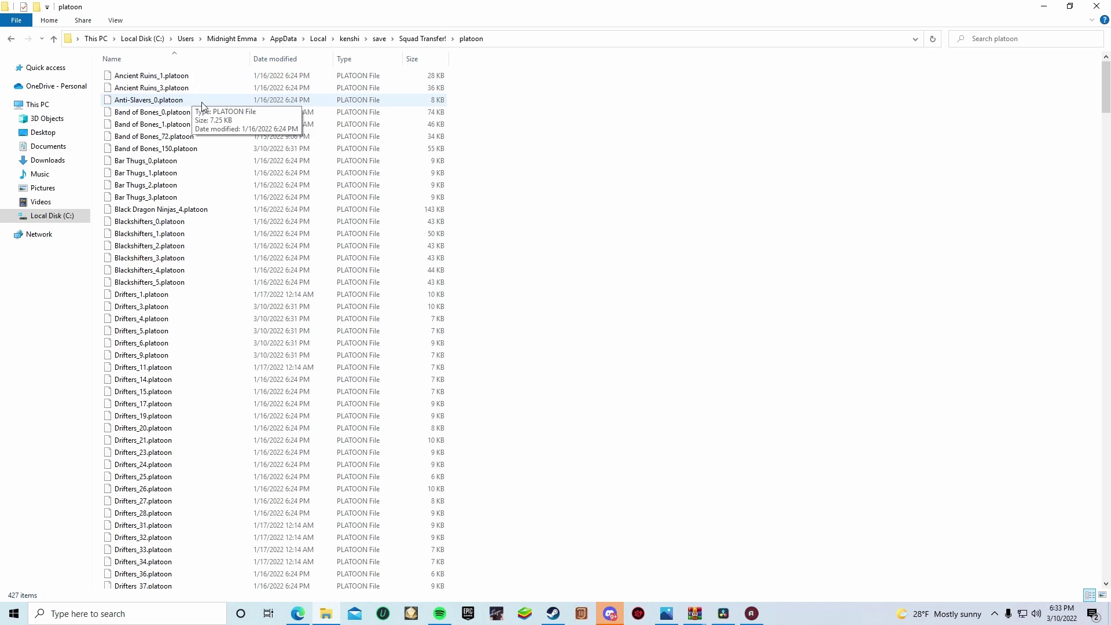
scroll(250, 174, down, 5)
scroll(257, 193, down, 7)
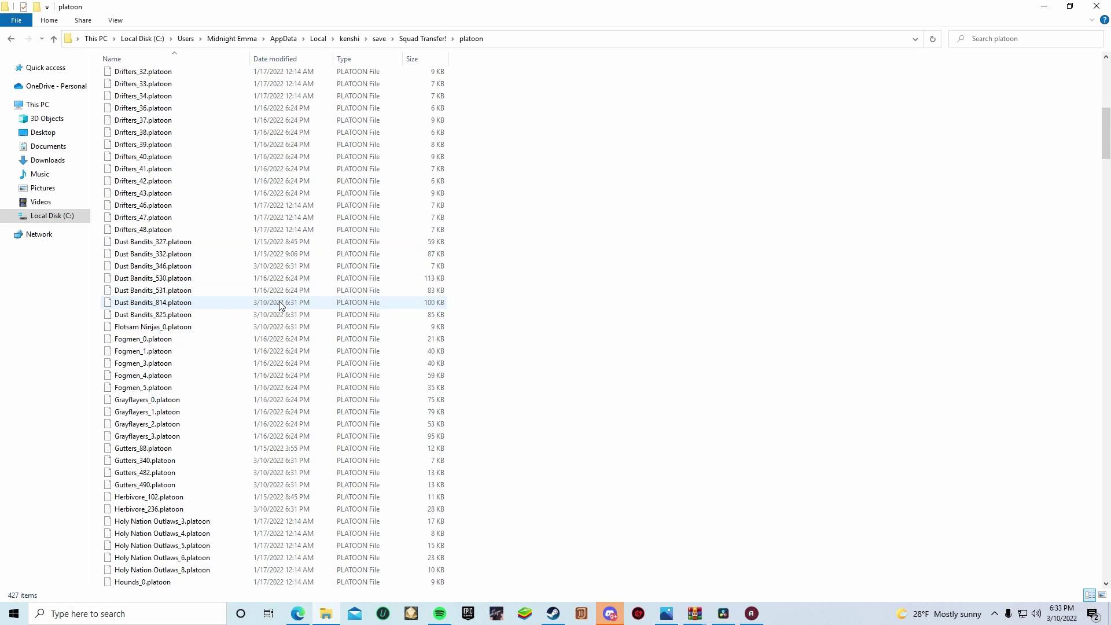
scroll(282, 304, down, 10)
scroll(288, 326, down, 13)
scroll(297, 352, down, 12)
scroll(297, 353, down, 18)
scroll(296, 361, down, 10)
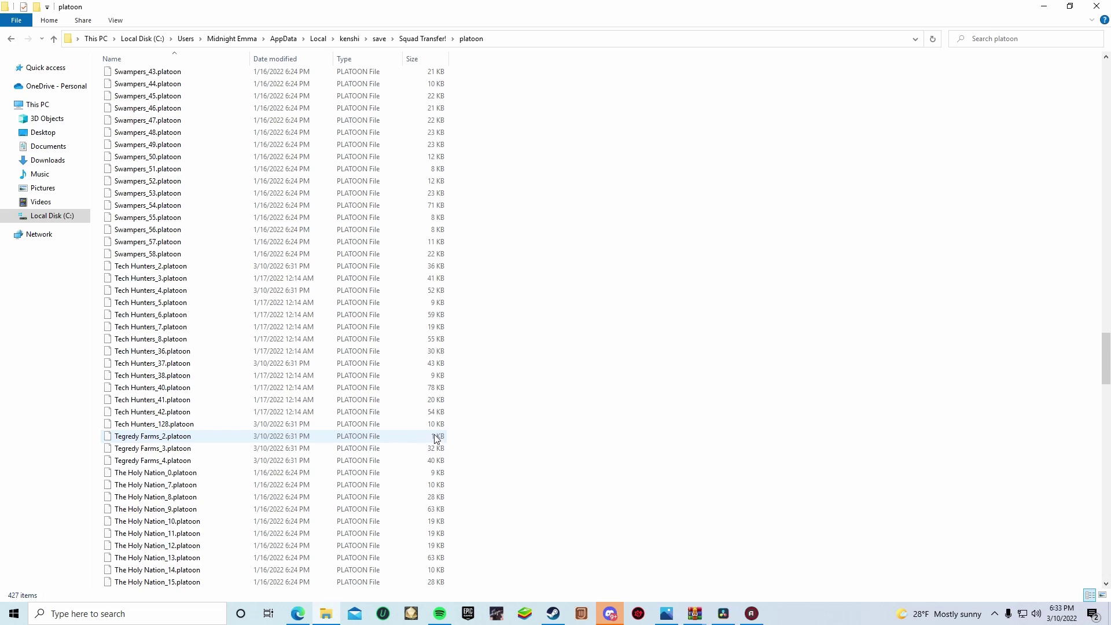
Paste Nameless_0.platoon into the Squad Transfer! save folder.
click(188, 439)
key(alt+Up)
right_click(152, 223)
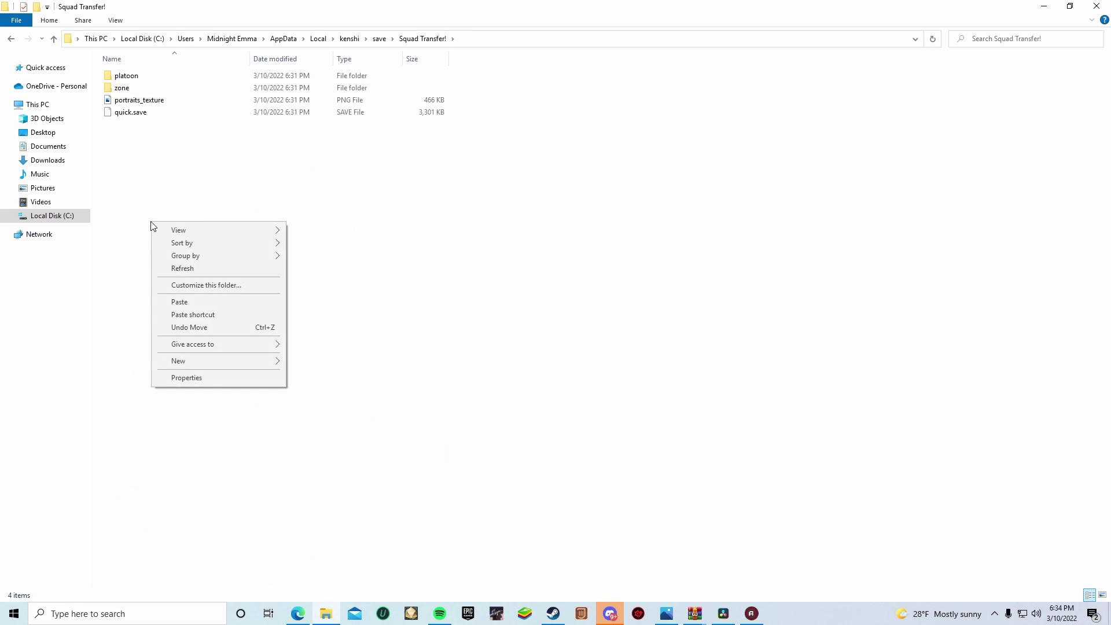
click(203, 302)
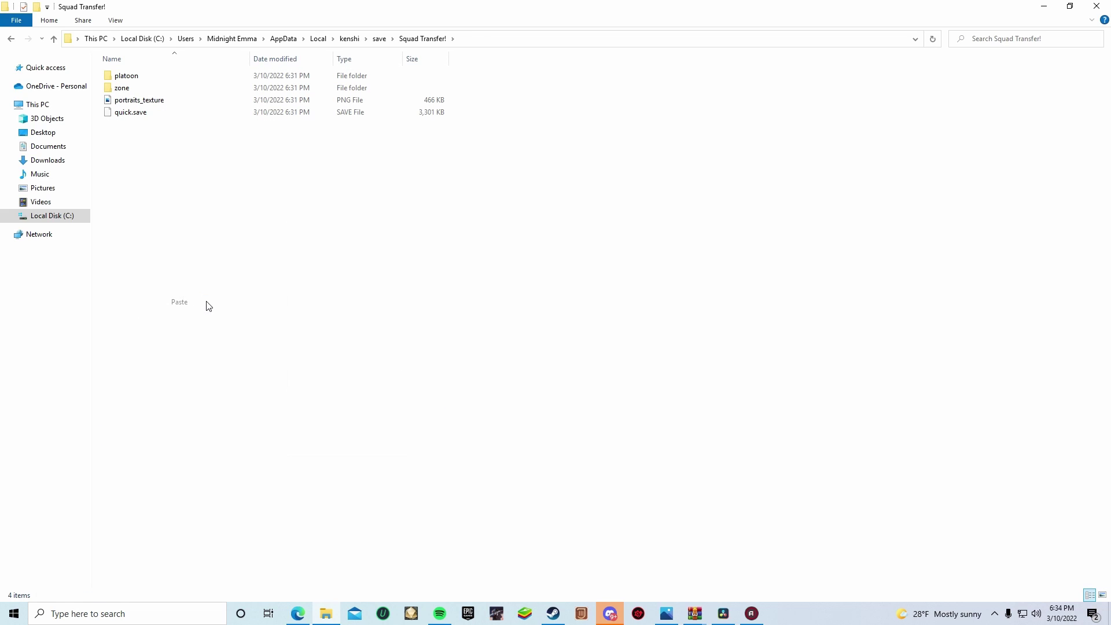
Reopen the platoon folder and scroll down to Tegredy Farms_2.platoon at 126 bytes.
double_click(123, 77)
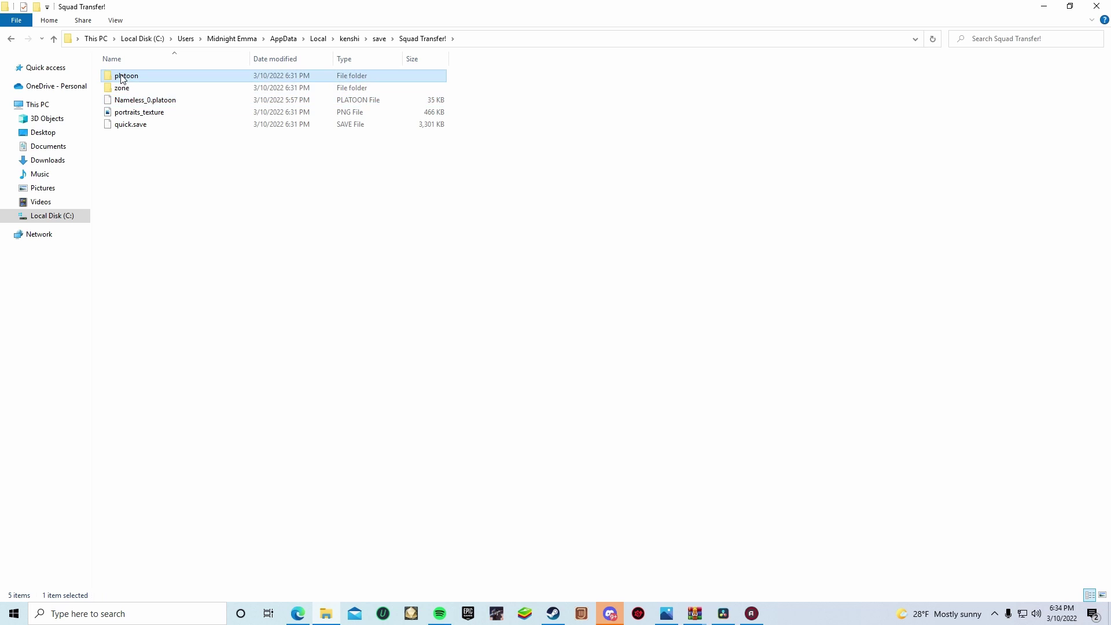
scroll(244, 305, down, 18)
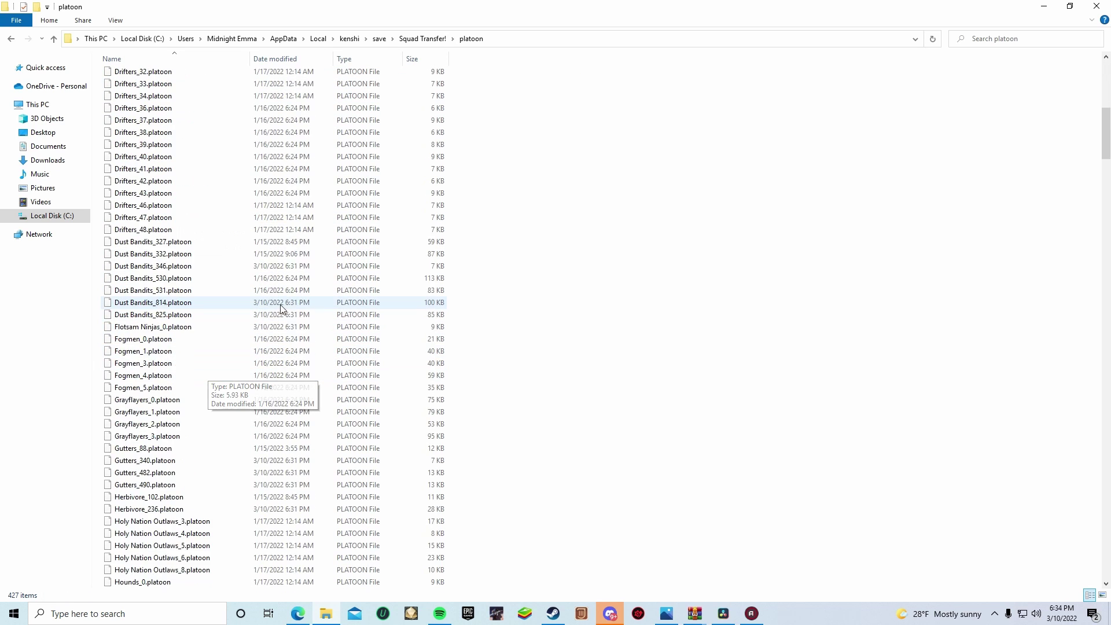
scroll(243, 305, down, 10)
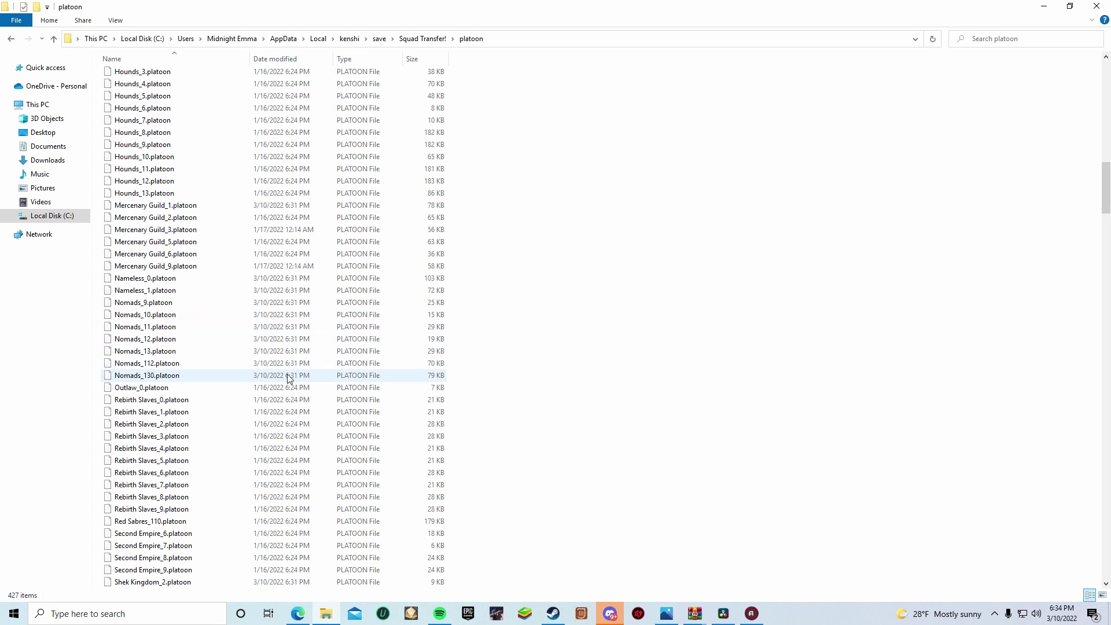
scroll(252, 415, down, 20)
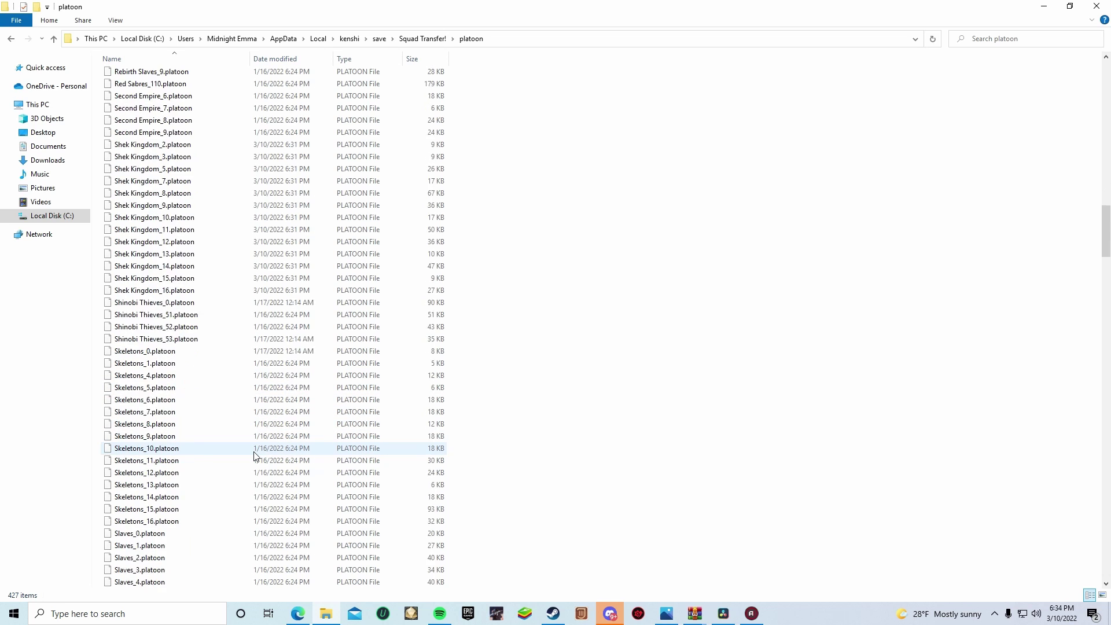
scroll(254, 457, down, 20)
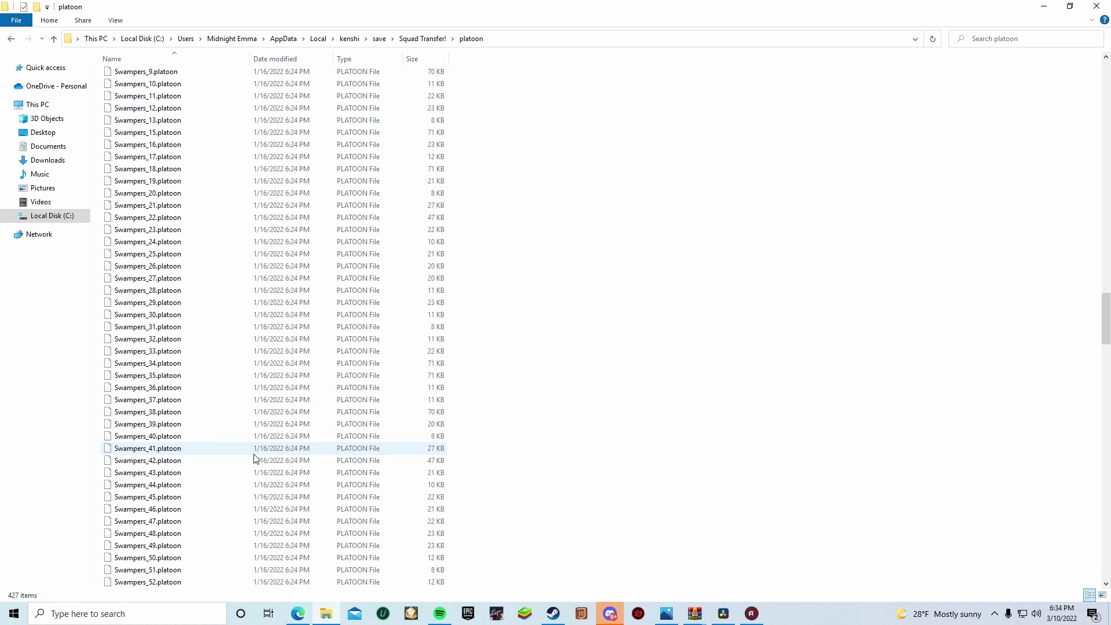
scroll(254, 457, down, 8)
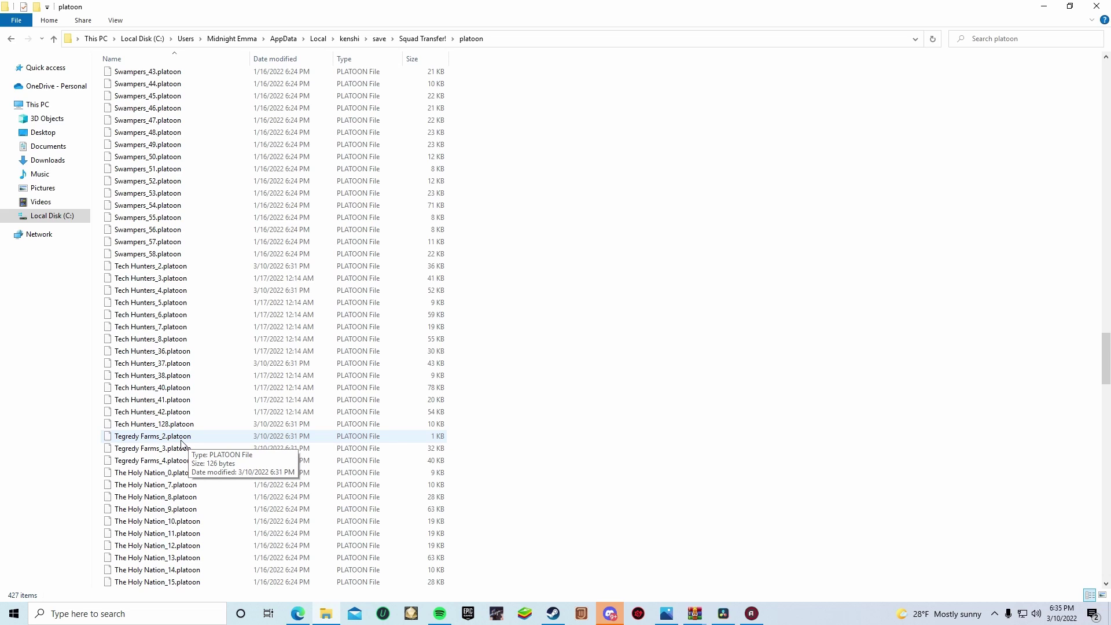
Copy the file name 'Tegredy Farms_2' from the existing platoon file.
click(144, 441)
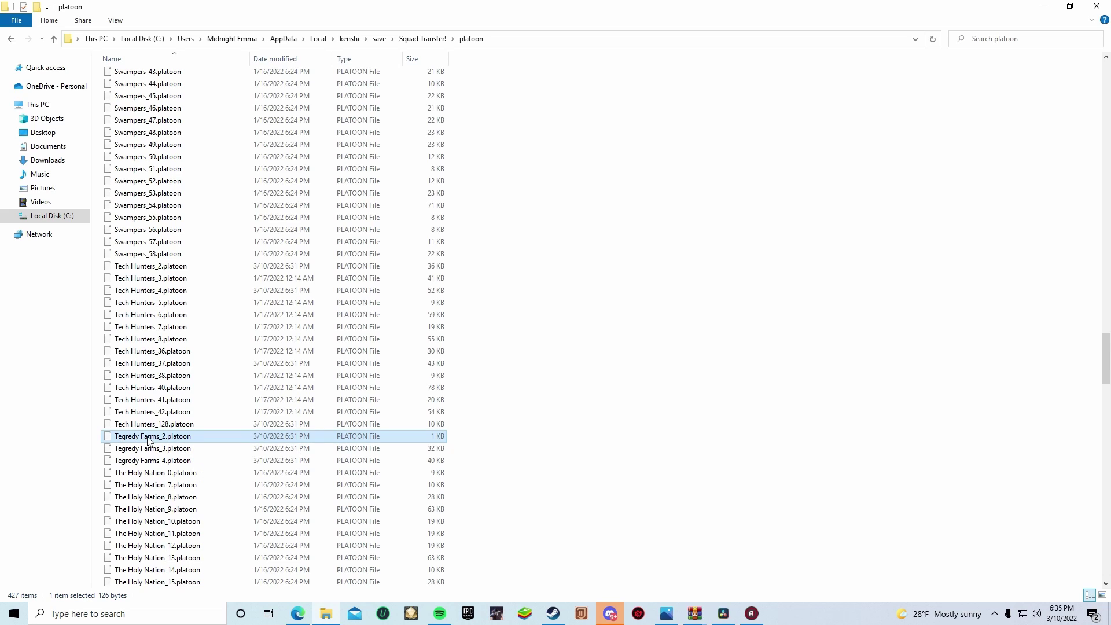
click(149, 440)
right_click(151, 440)
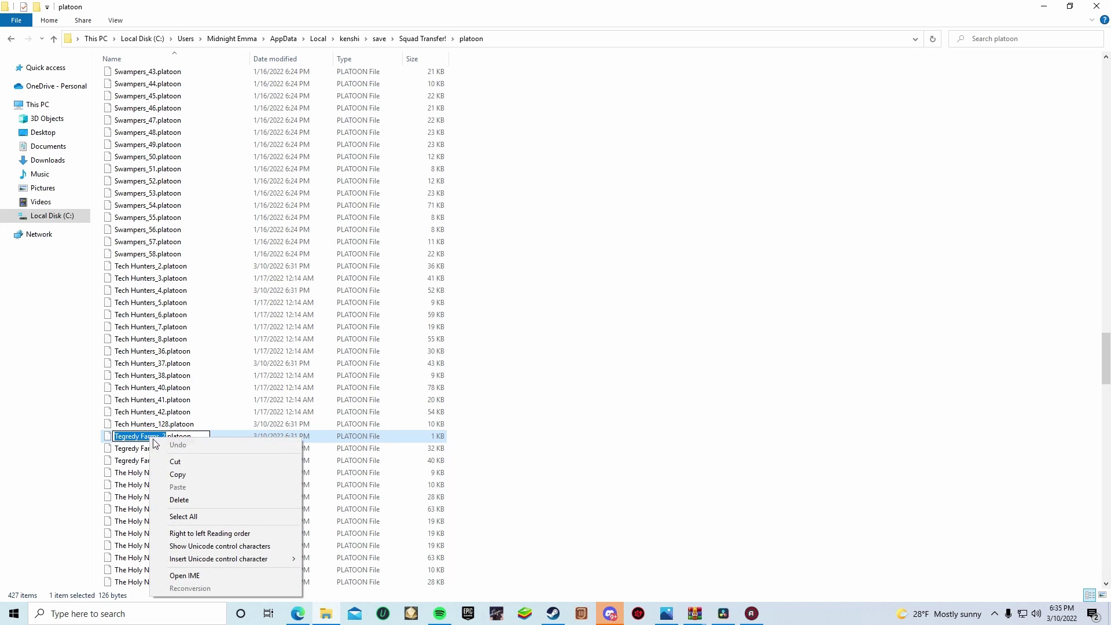
click(164, 474)
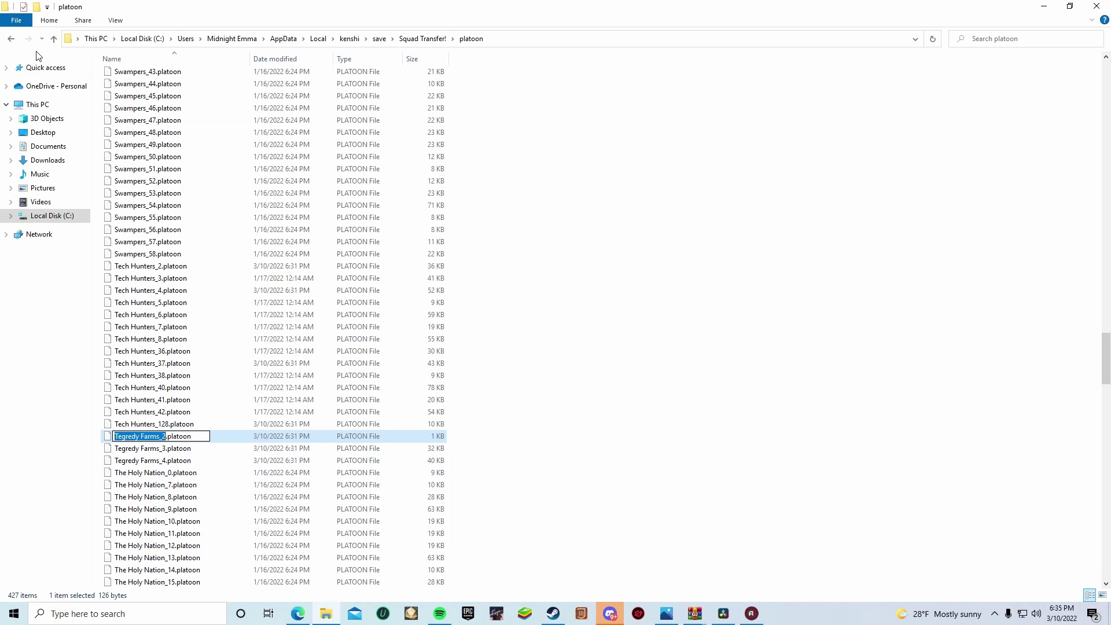
Back in the Squad Transfer! folder, rename Nameless_0.platoon to Tegredy Farms_2.platoon.
click(11, 38)
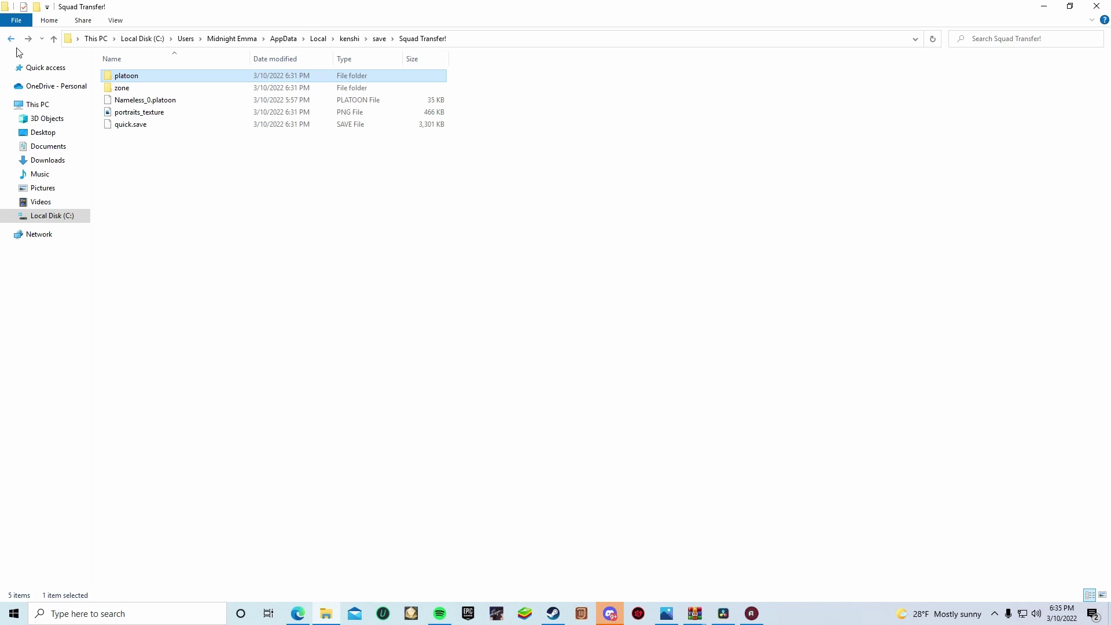
click(139, 100)
click(142, 101)
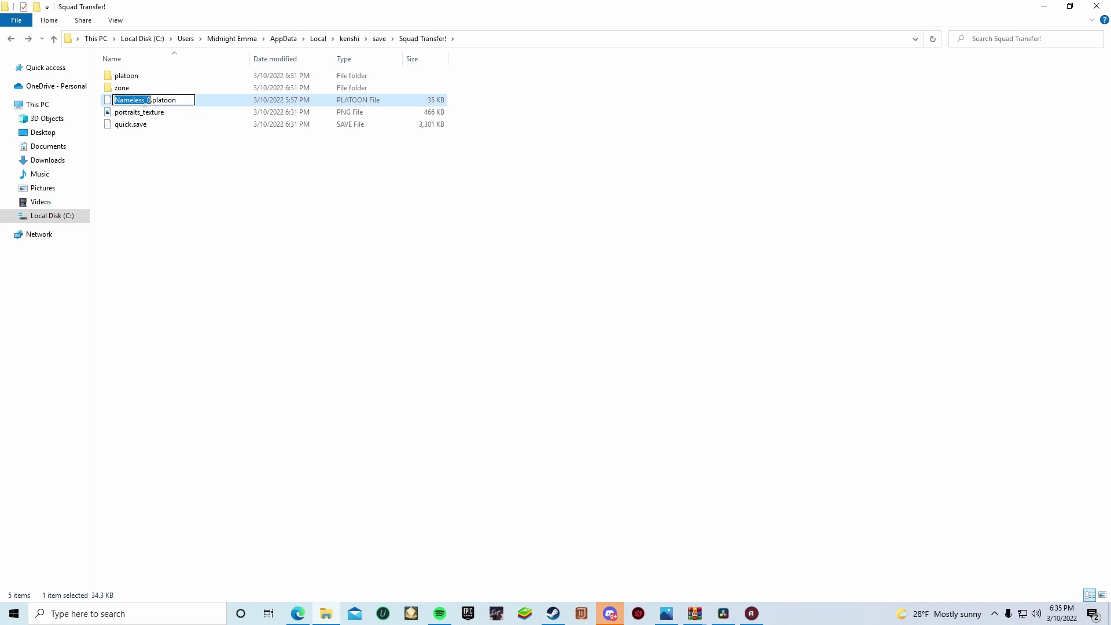
key(ctrl+v)
key(Return)
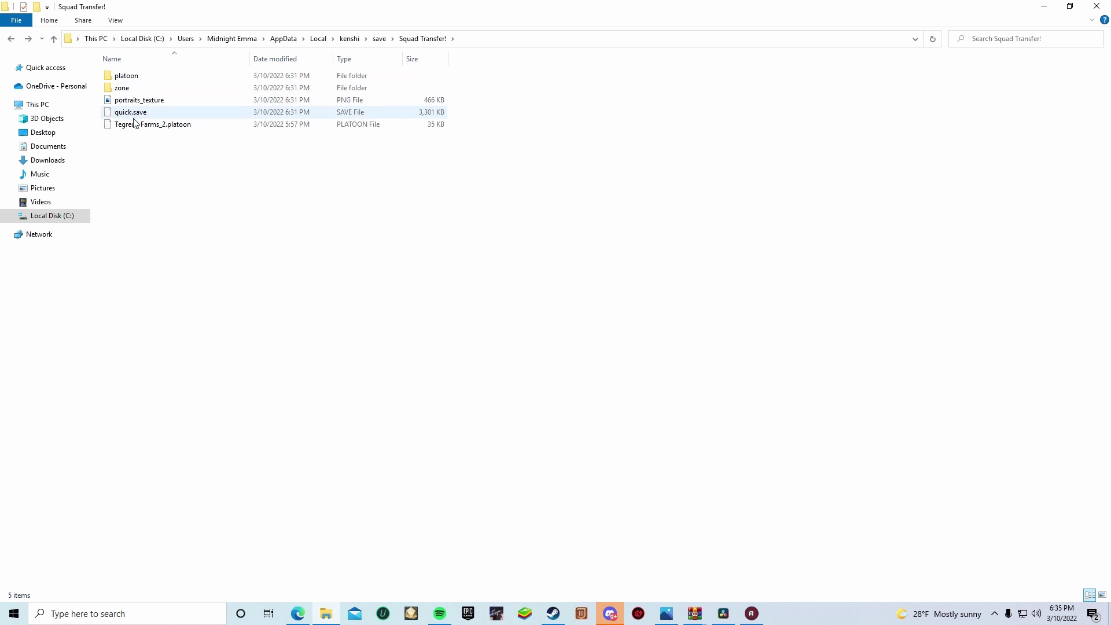
Move Tegredy Farms_2.platoon into the platoon folder, replacing the old file of the same name.
drag(133, 124, 152, 75)
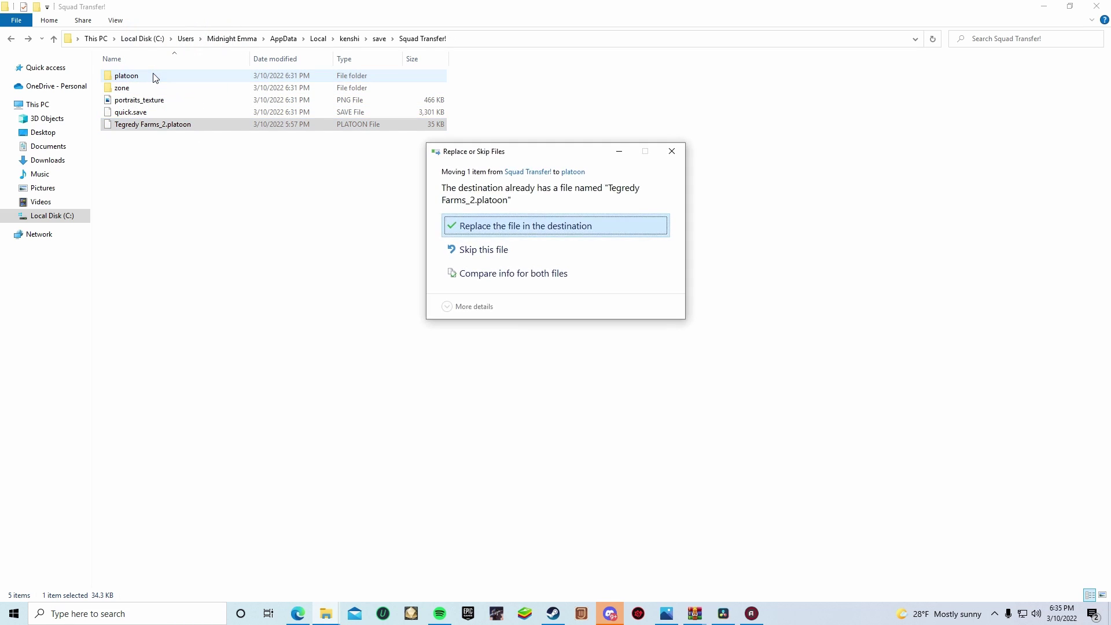
click(492, 226)
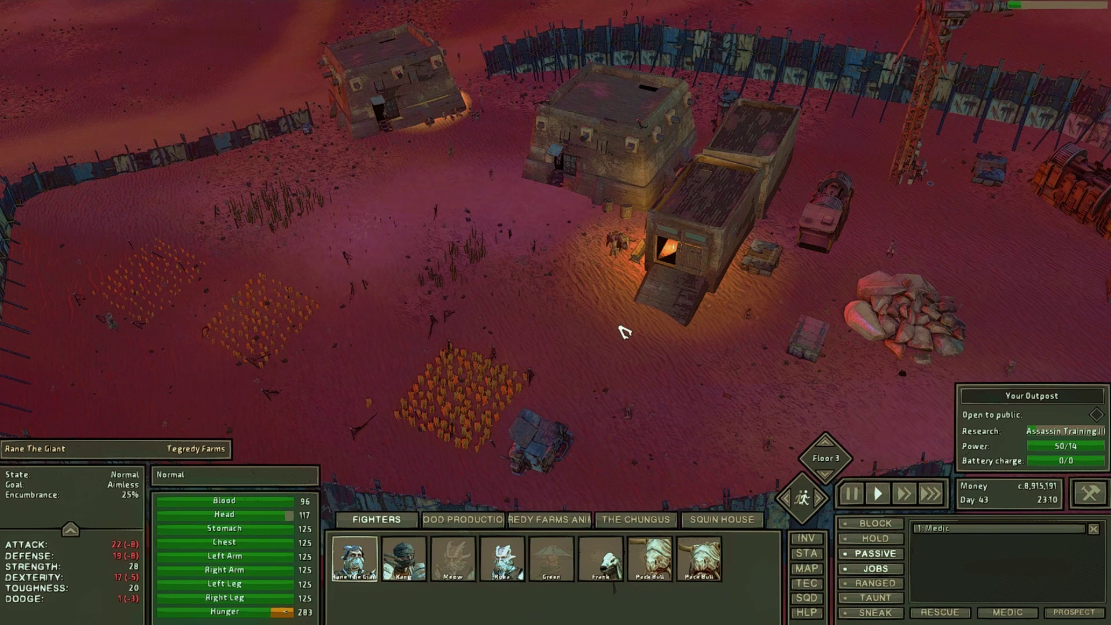
Pause, switch to the Tegredy Farms squad, select Suns and centre the camera on the squad.
key(space)
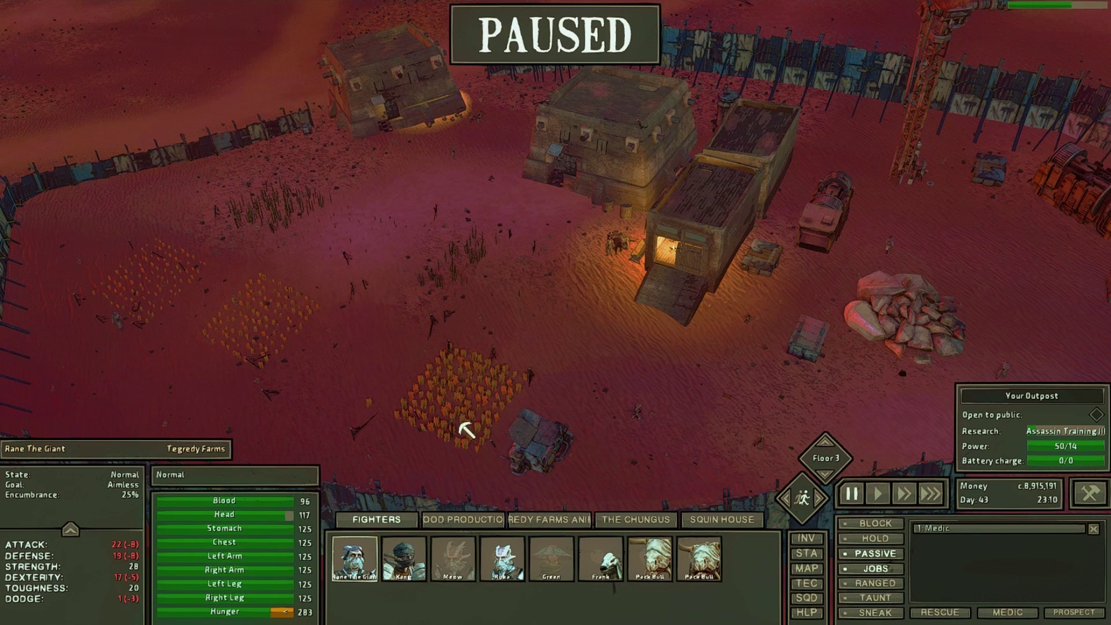
click(467, 523)
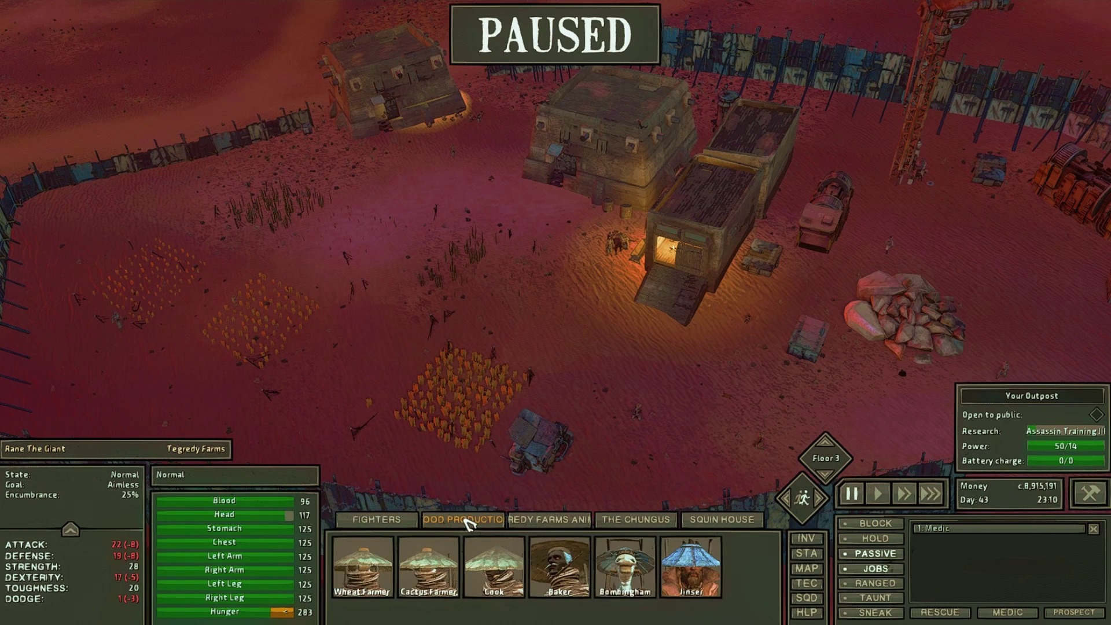
click(535, 520)
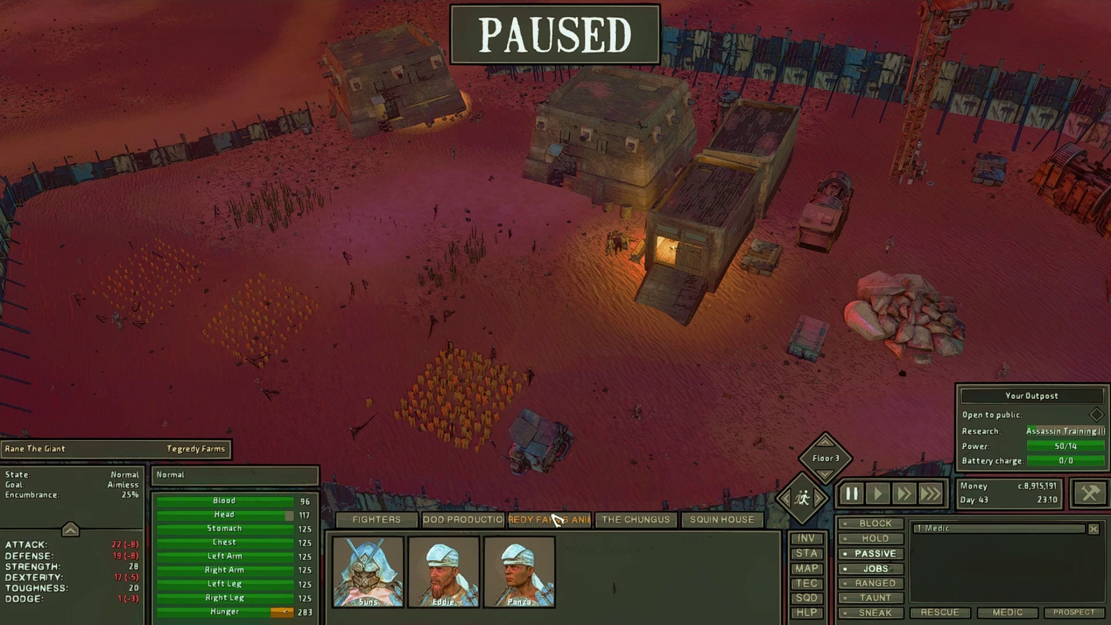
click(393, 588)
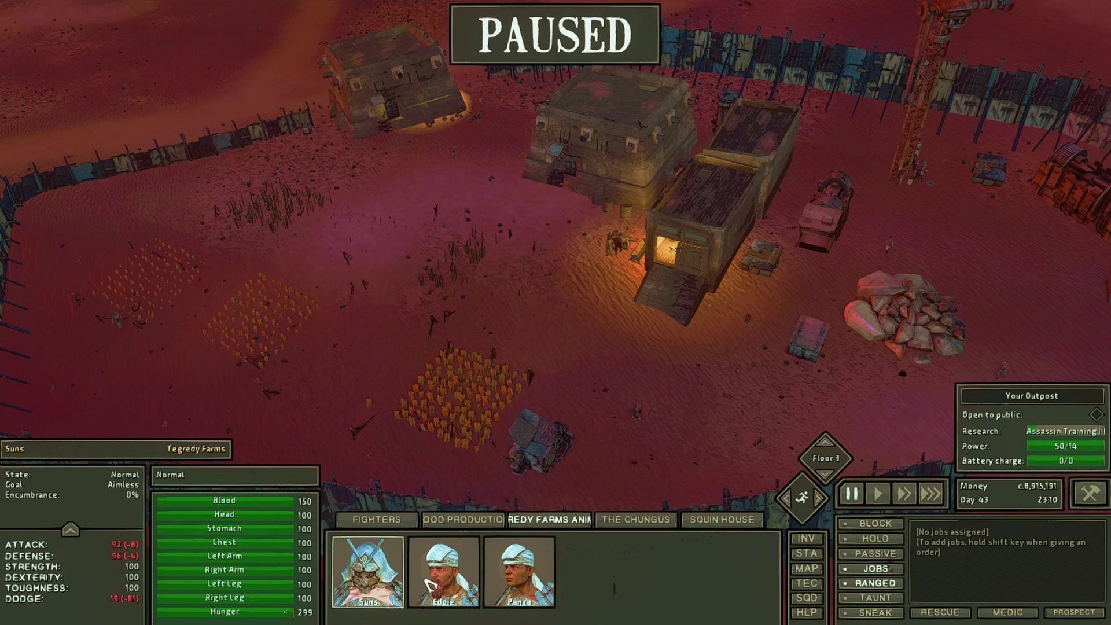
key(Home)
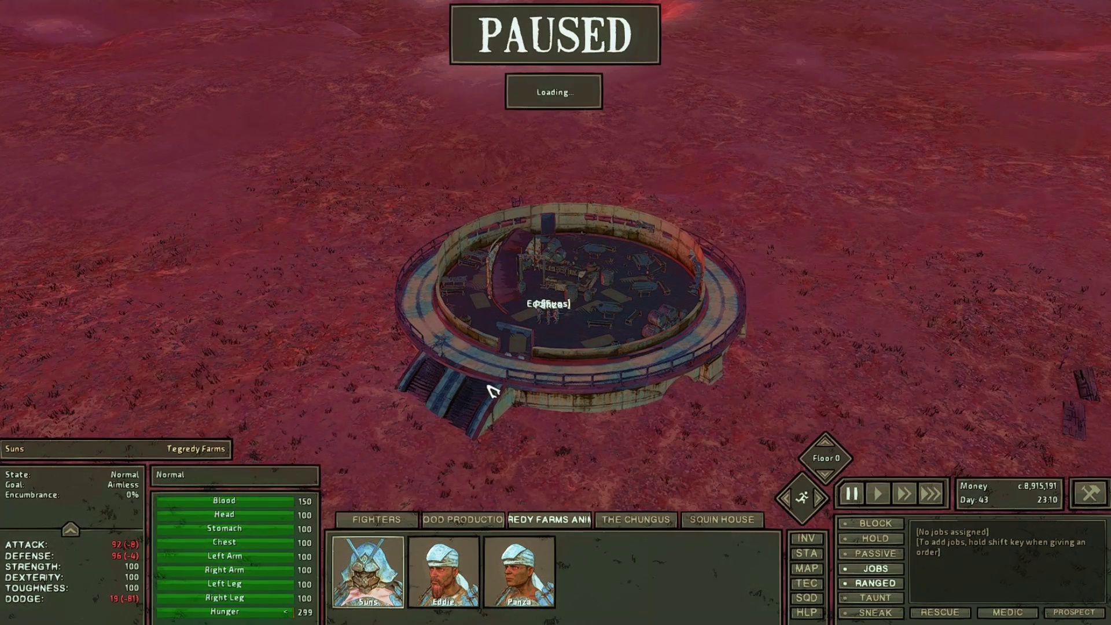
key(e)
scroll(489, 392, up, 5)
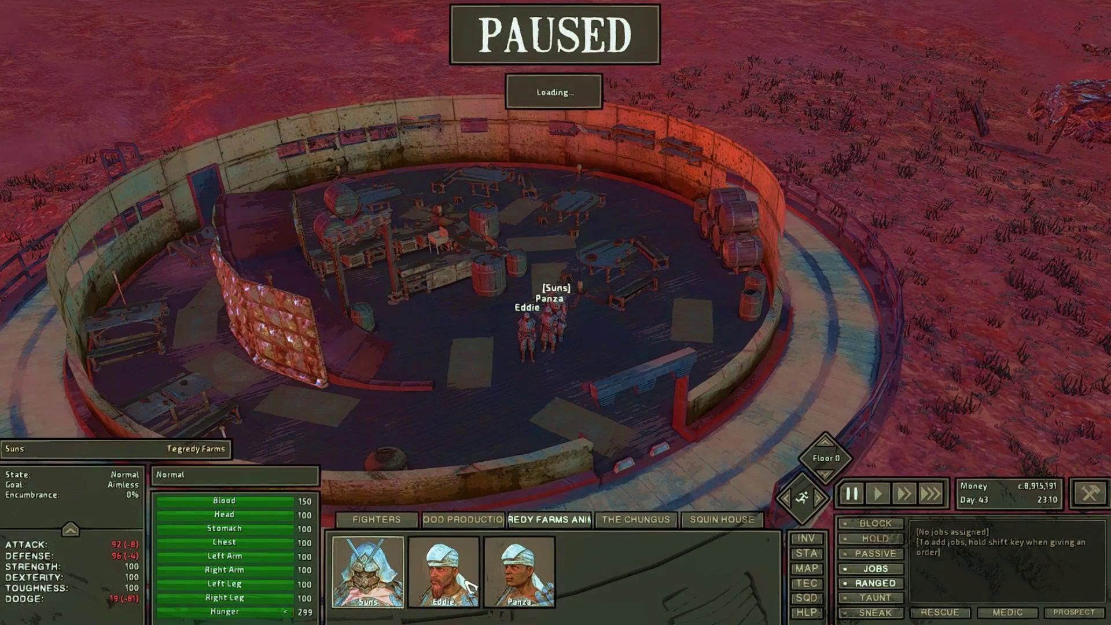
Select Suns, Eddie and Panza, order them to Your Outpost on the map, and run at fastest speed.
shift+click(445, 579)
shift+click(550, 564)
key(m)
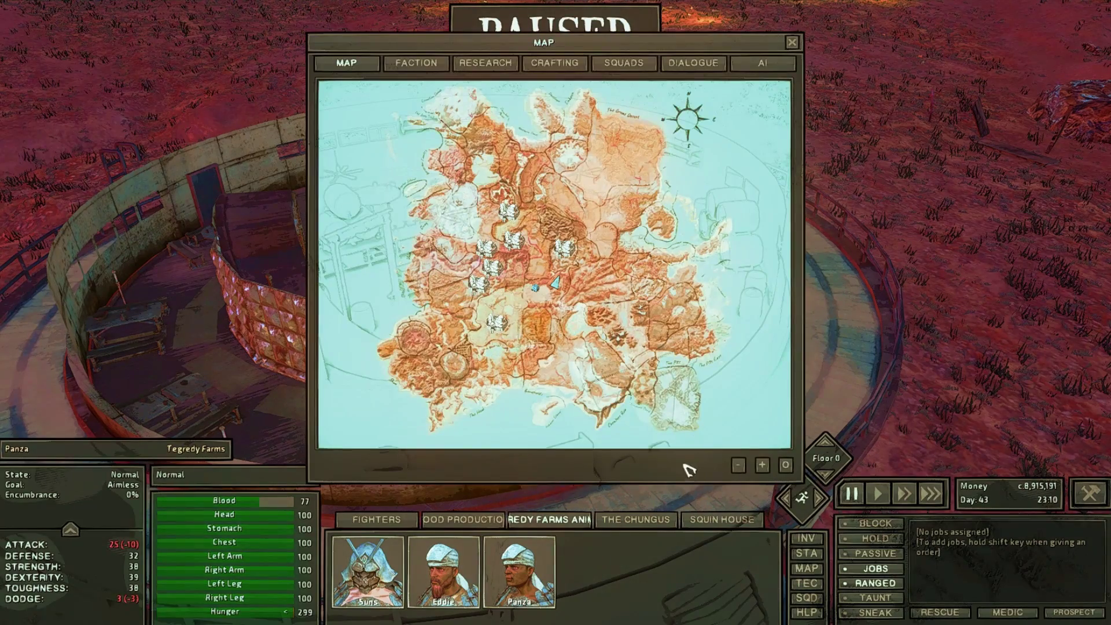
scroll(566, 324, up, 5)
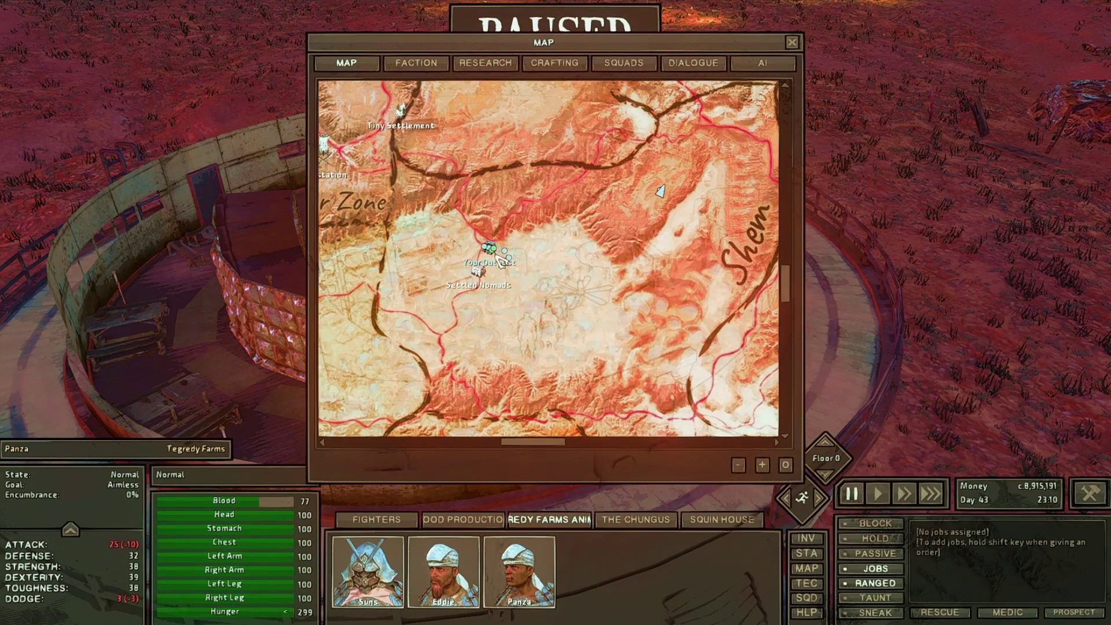
key(m)
key(space)
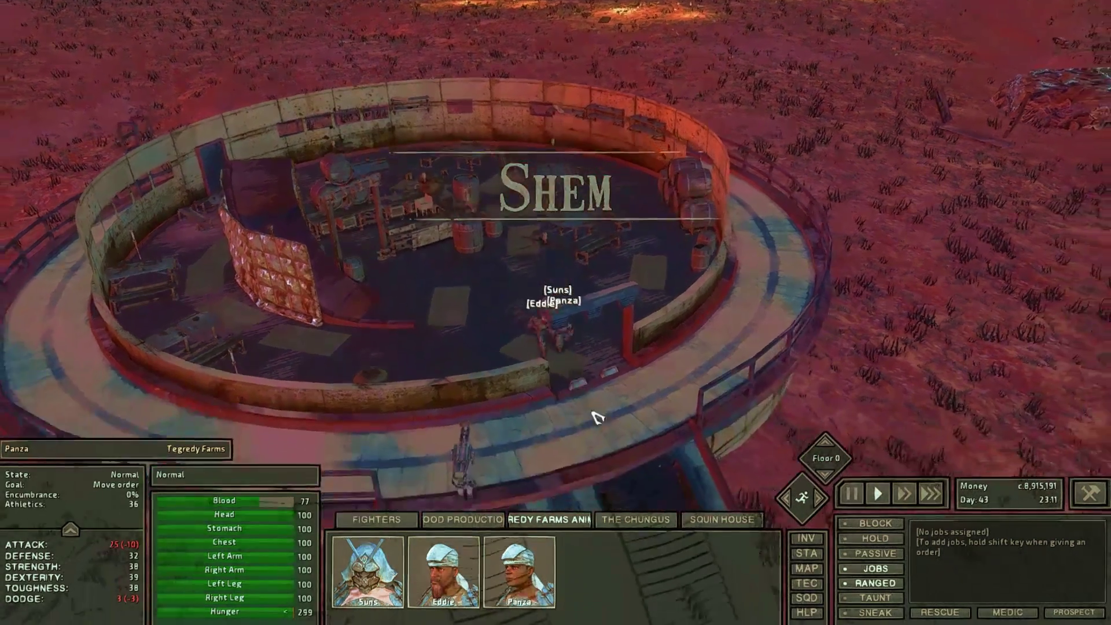
key(F4)
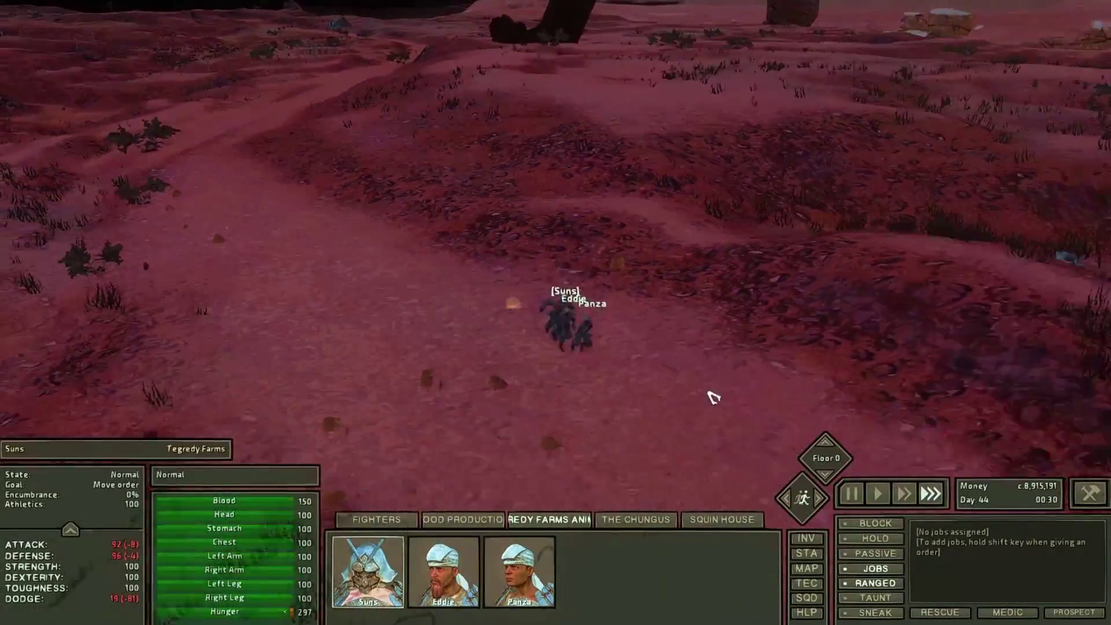
Follow the three squad members with the camera until they reach the outpost, then pause.
drag(703, 389, 556, 313)
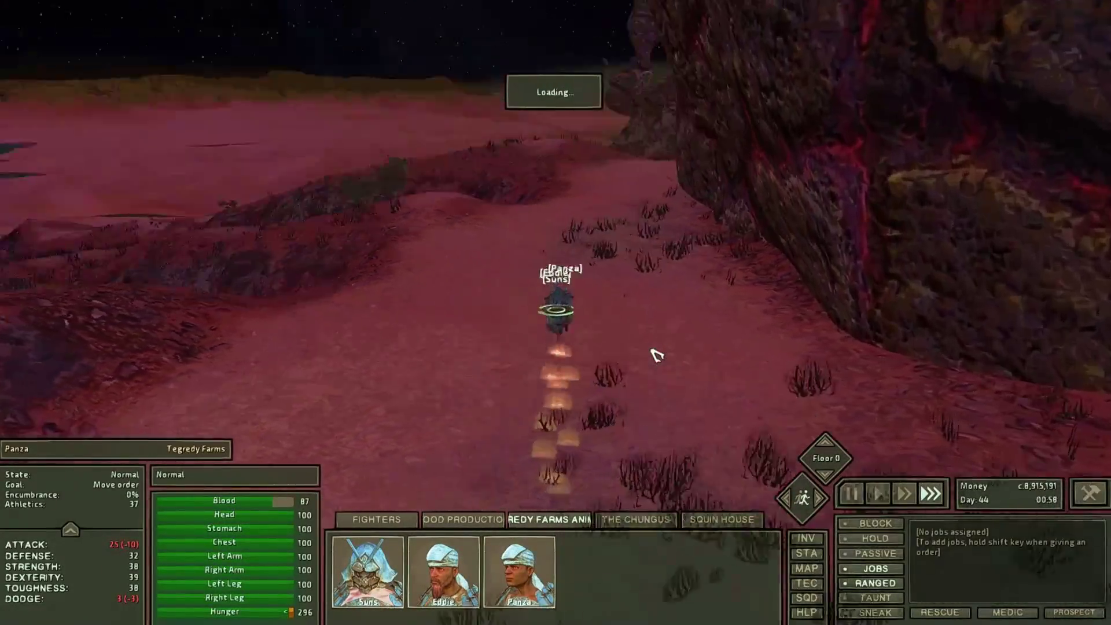
key(space)
key(e)
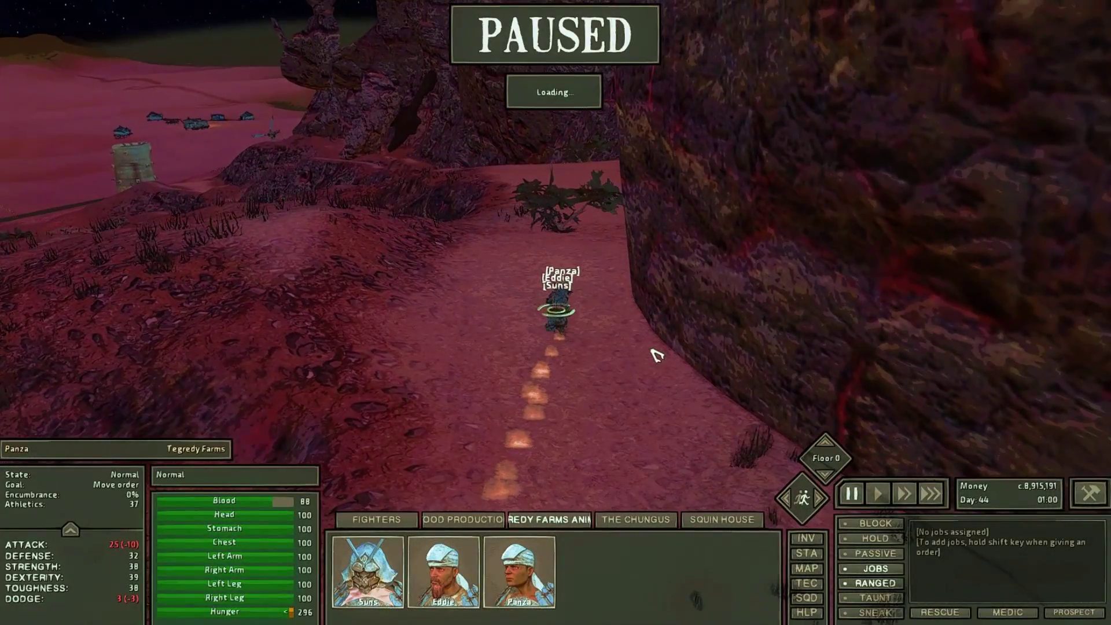
key(F4)
key(e)
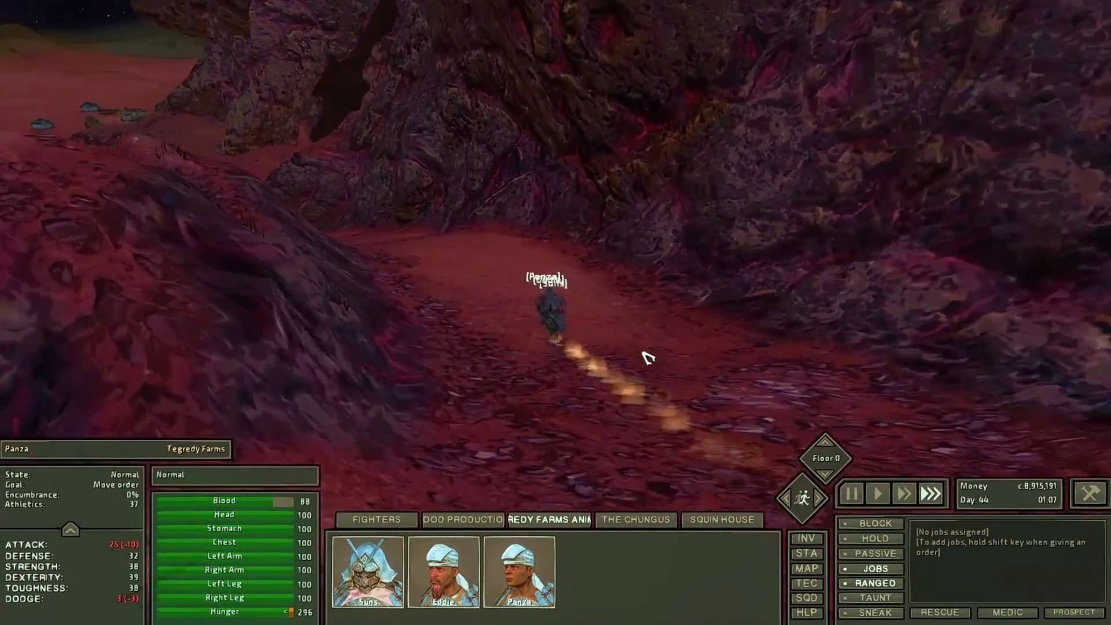
key(q)
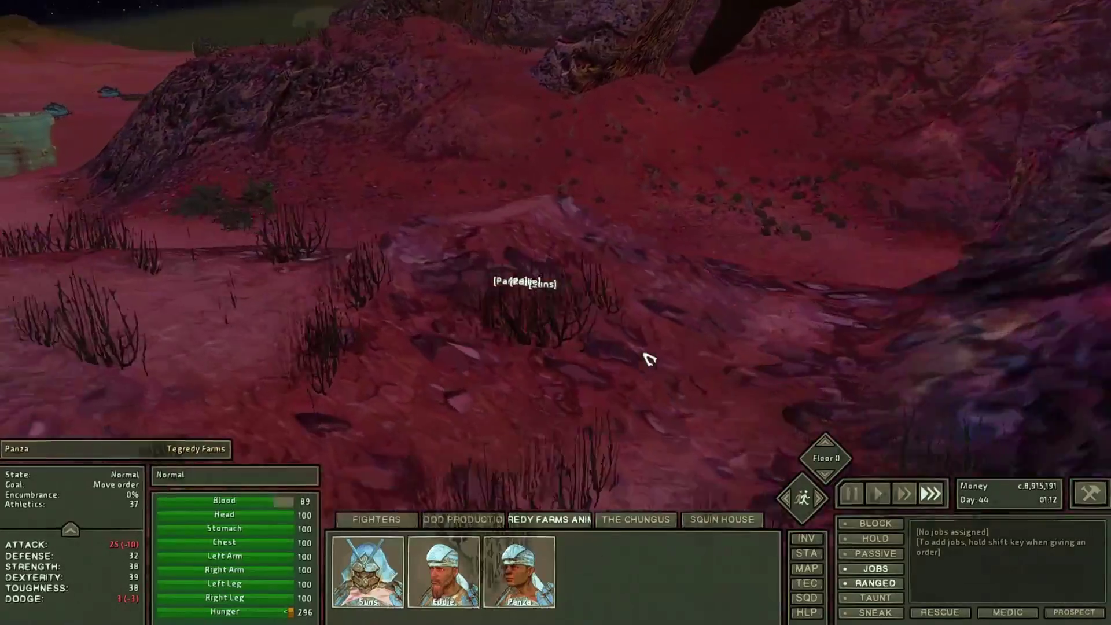
key(q)
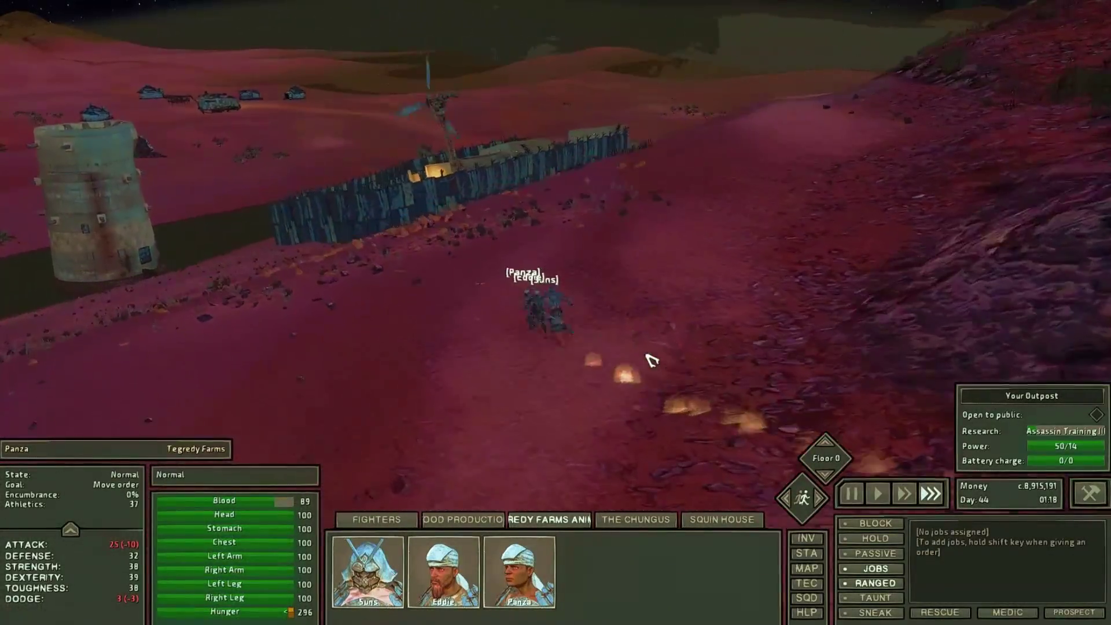
key(q)
scroll(653, 361, up, 5)
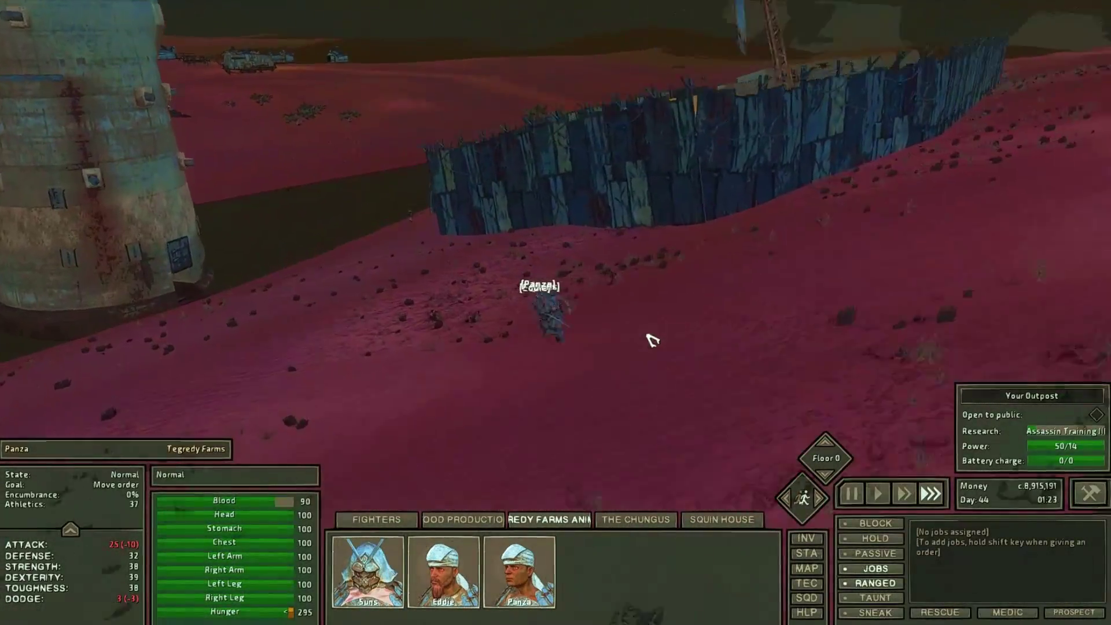
key(q)
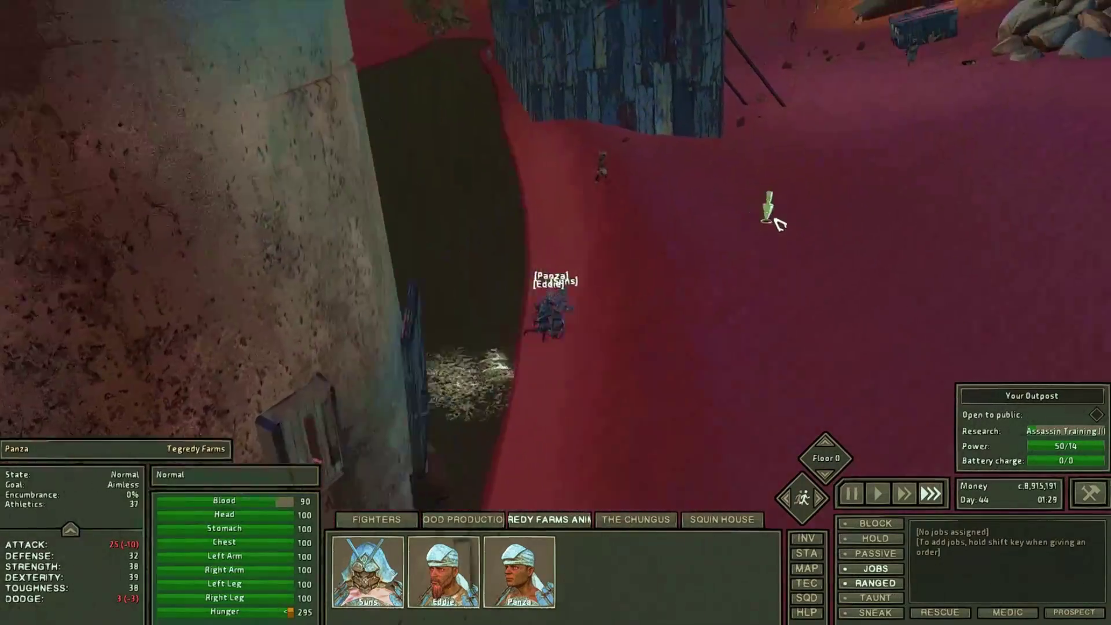
key(q)
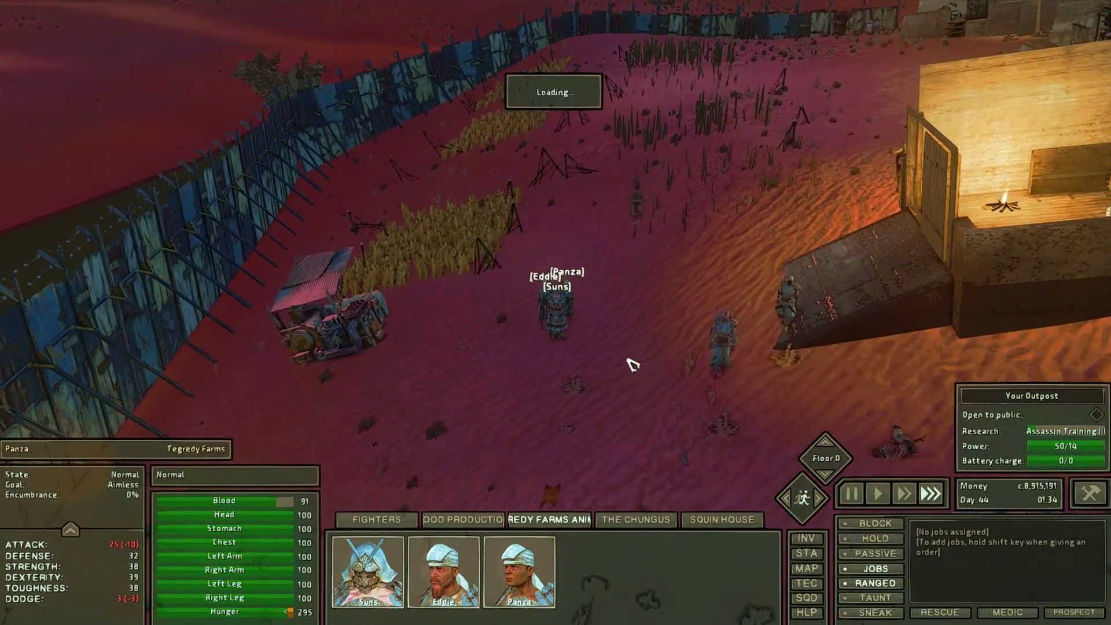
key(q)
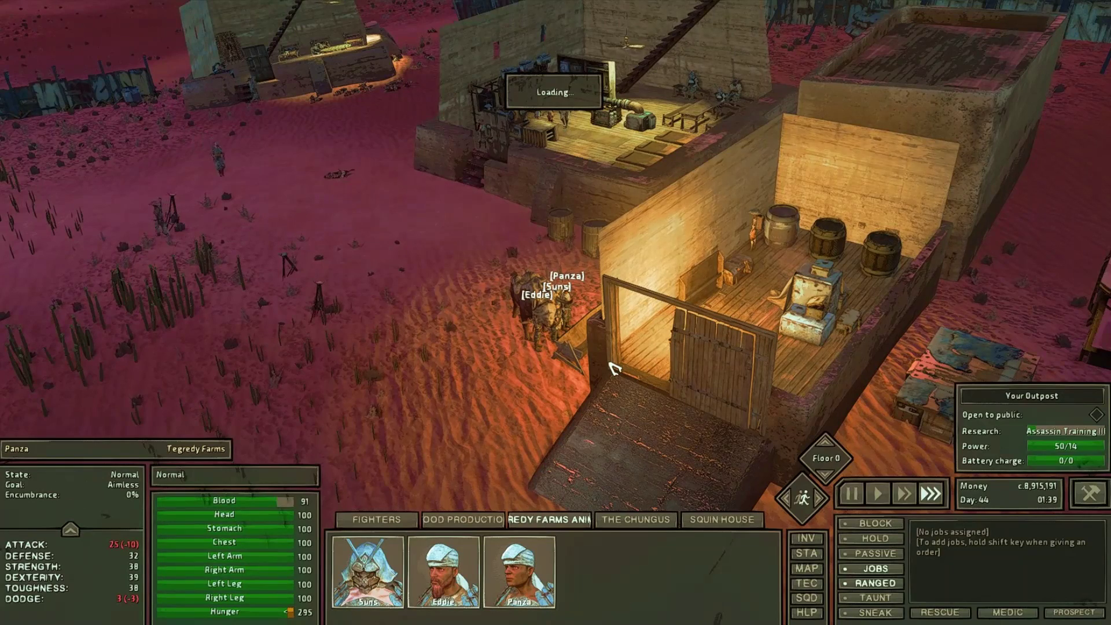